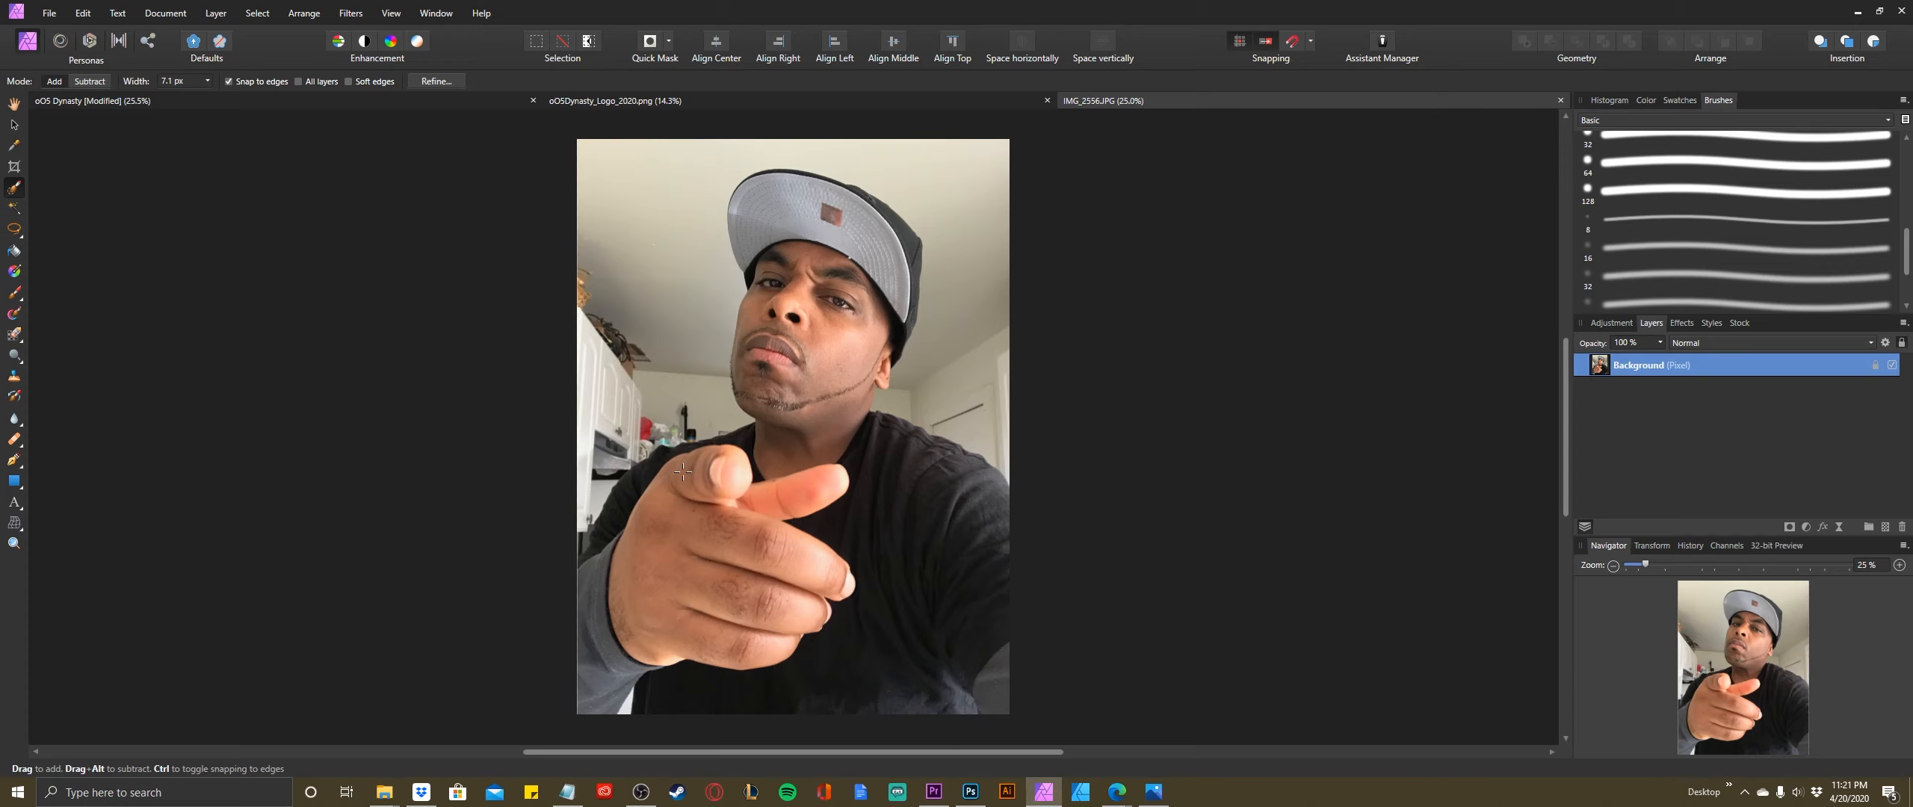
# - Select the kitchen background beside the face, above the shoulder and around the cabinets and range hood with the Selection Brush
pyautogui.scroll(2, 682, 473)
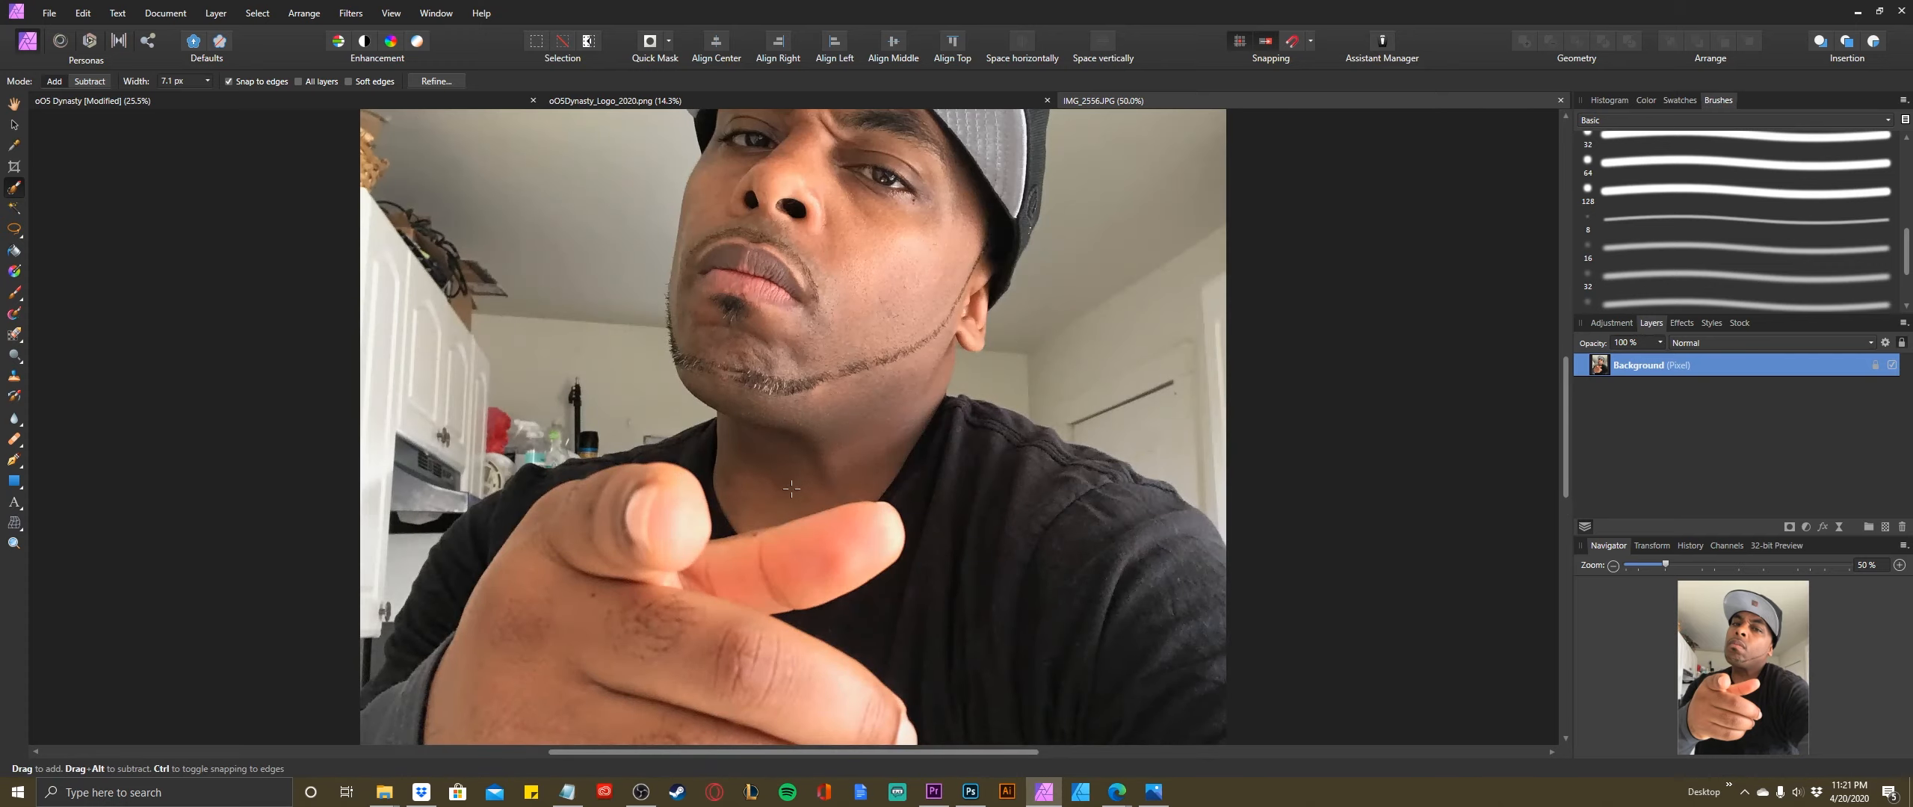
pyautogui.scroll(3, 791, 489)
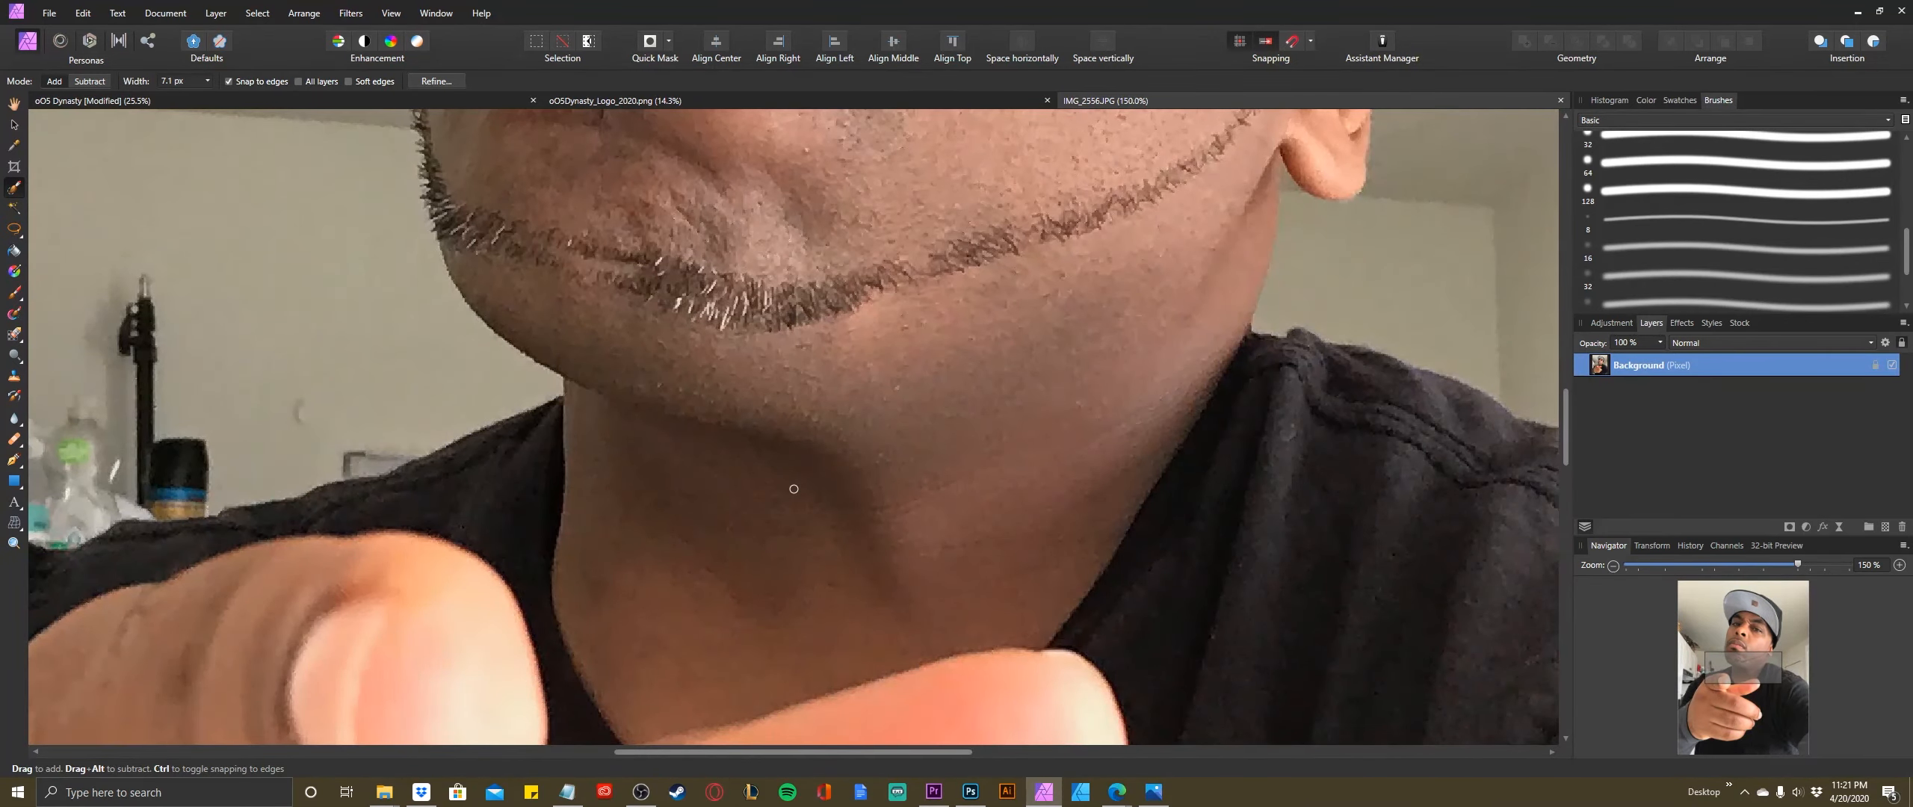
pyautogui.scroll(-7, 794, 488)
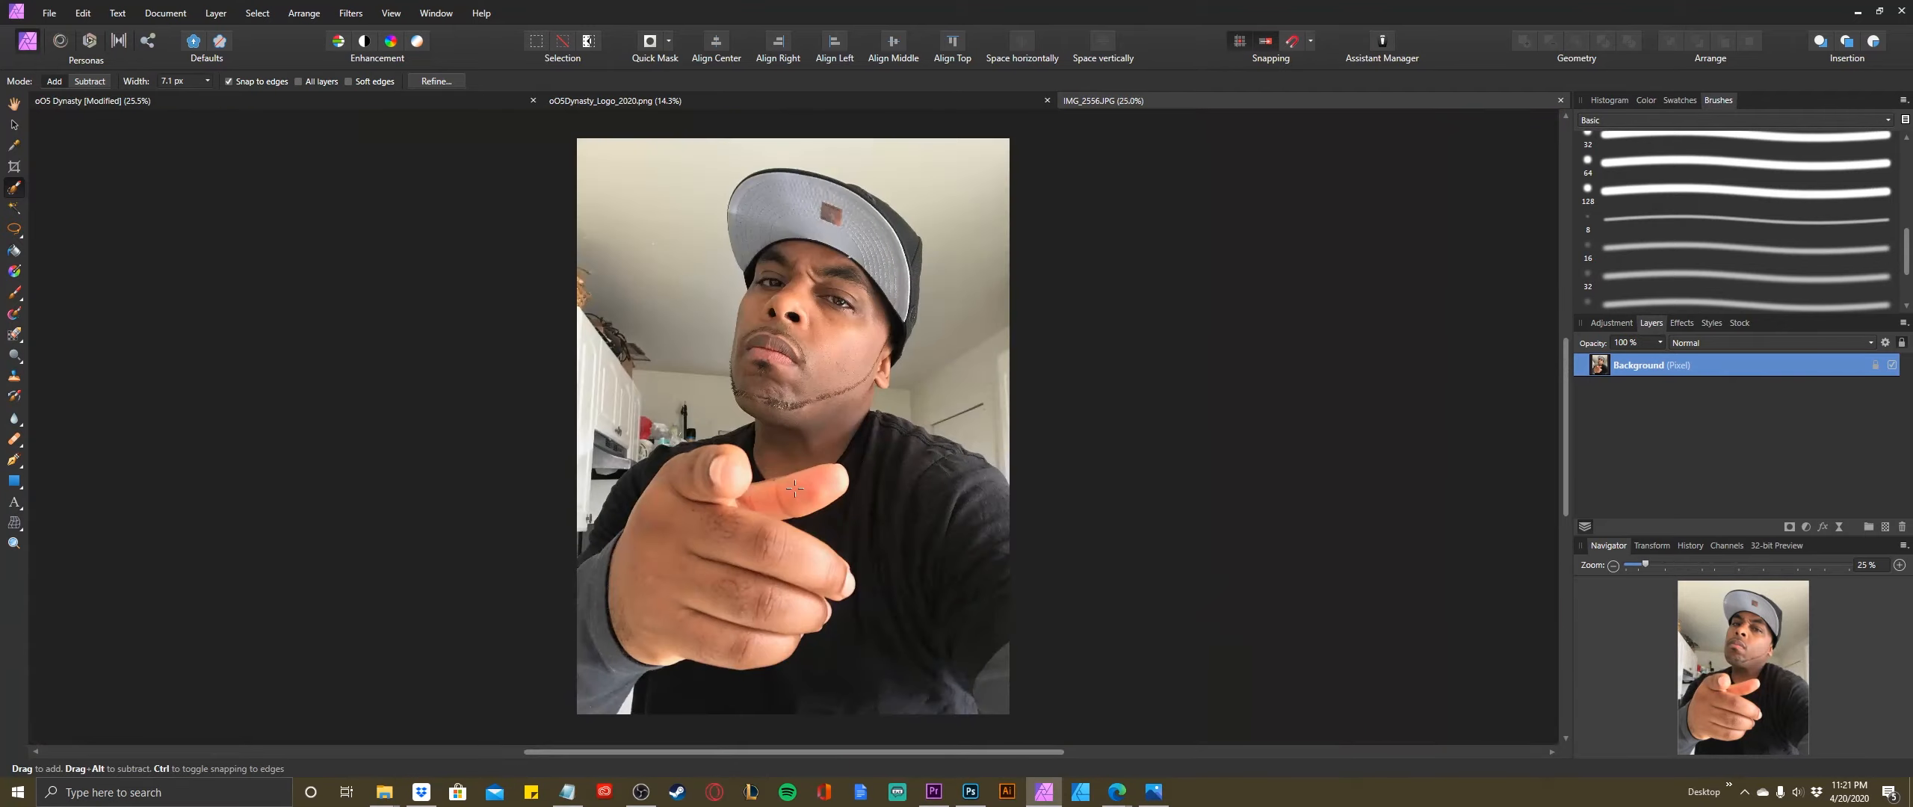
pyautogui.scroll(-2, 794, 487)
pyautogui.scroll(4, 792, 448)
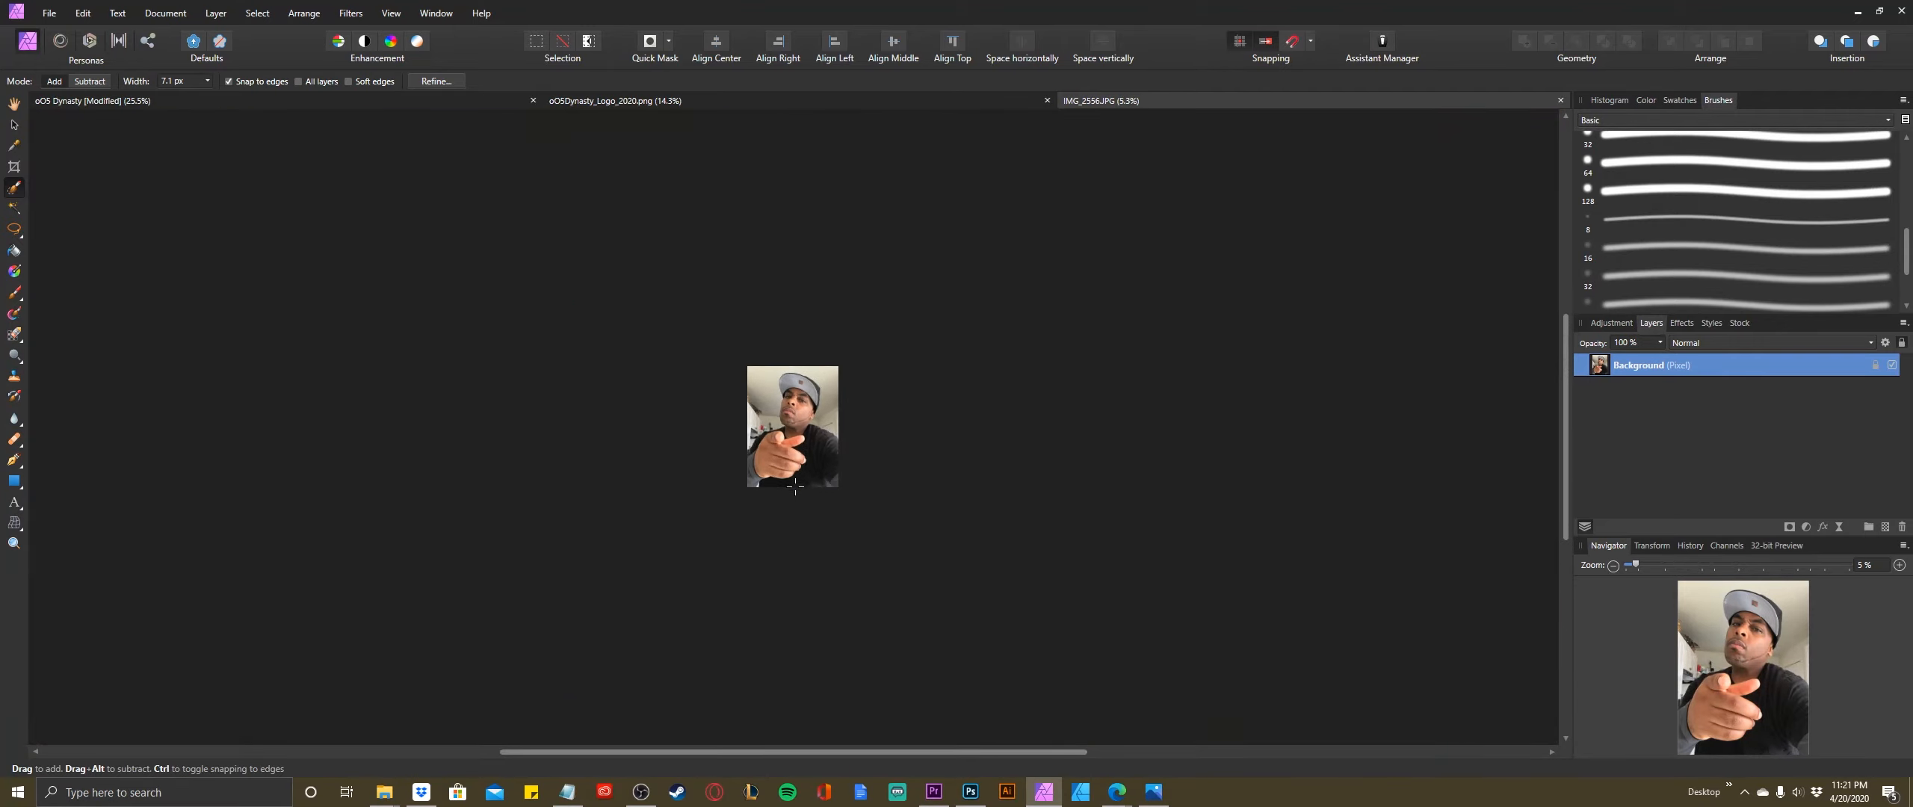
pyautogui.scroll(6, 791, 427)
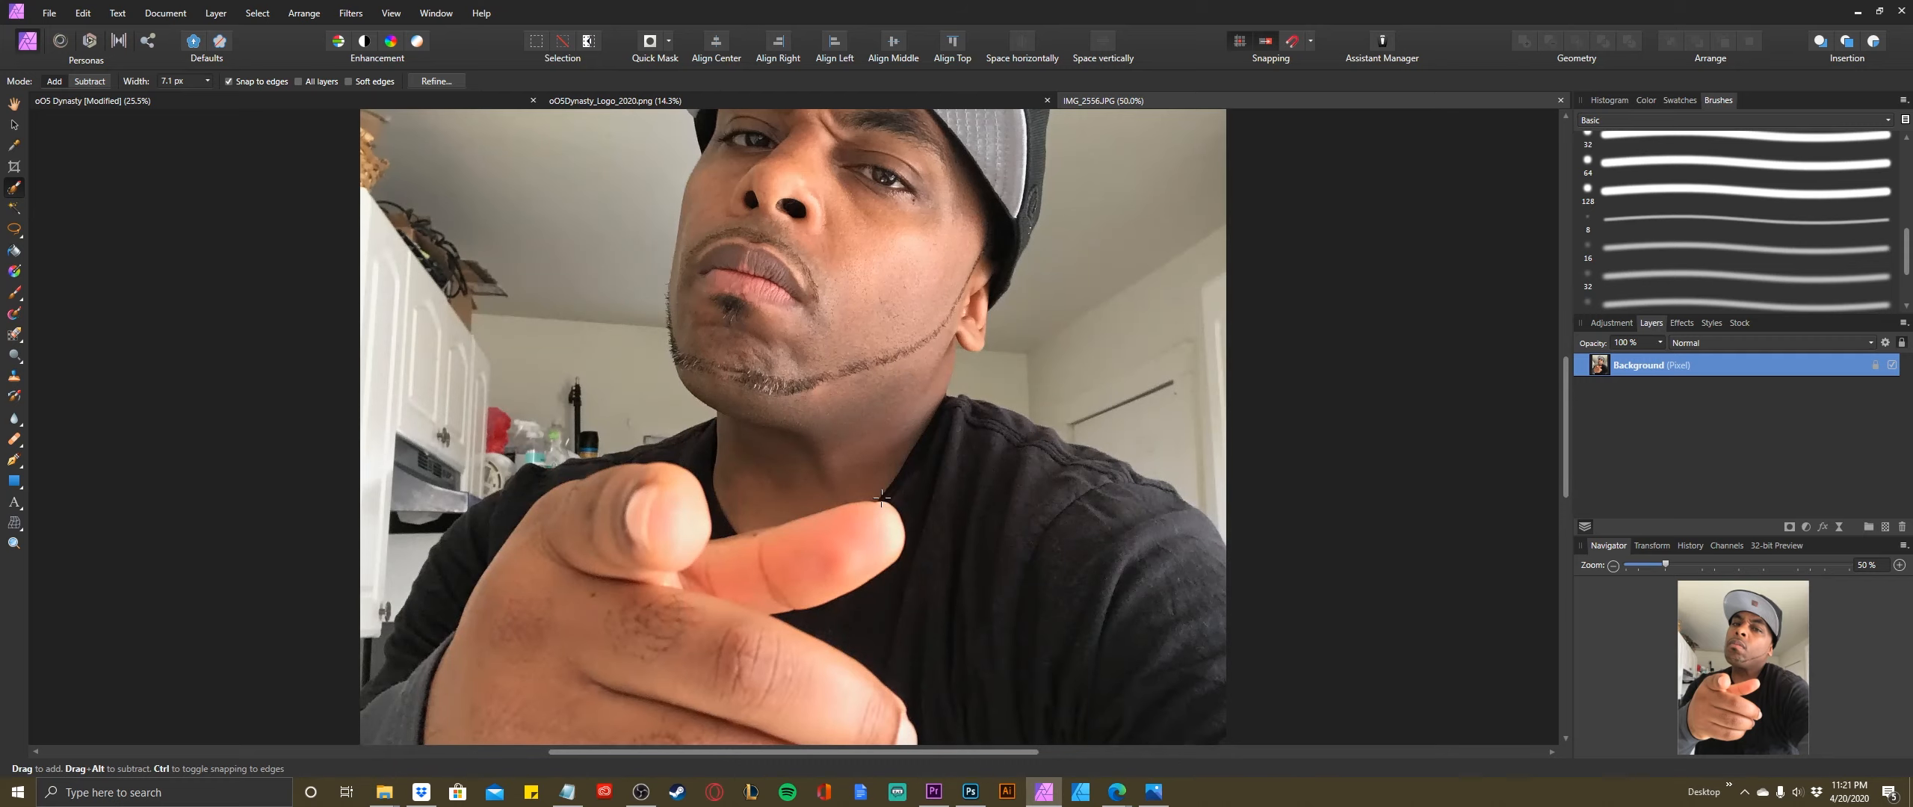
pyautogui.scroll(1, 649, 476)
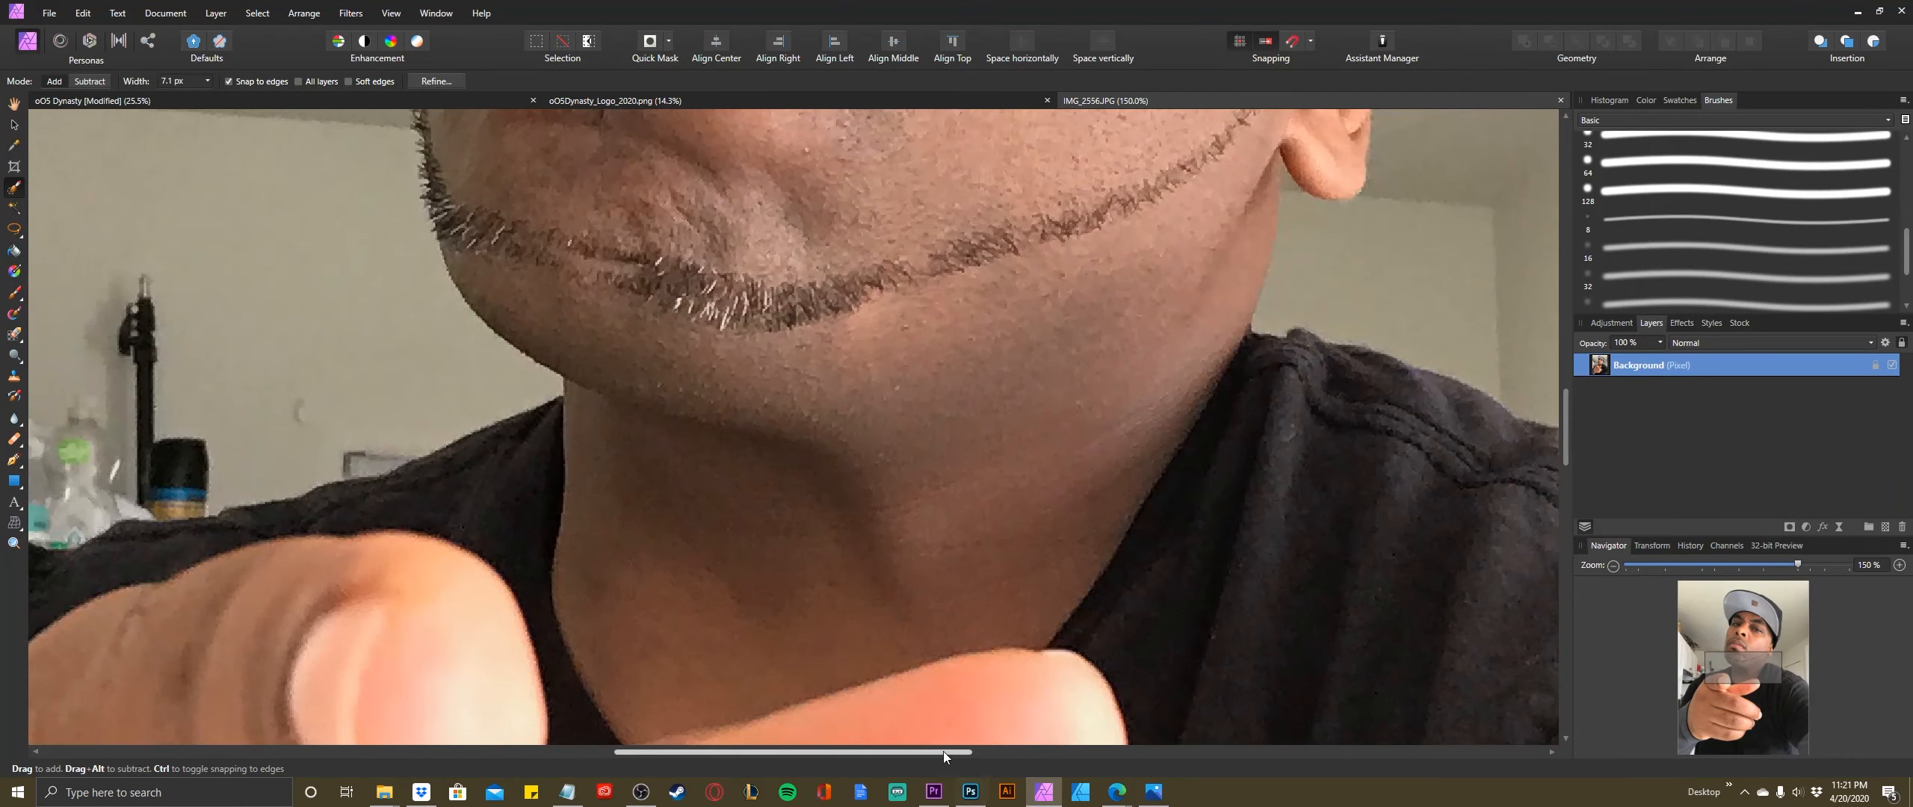
pyautogui.moveTo(941, 750); pyautogui.dragTo(708, 756)
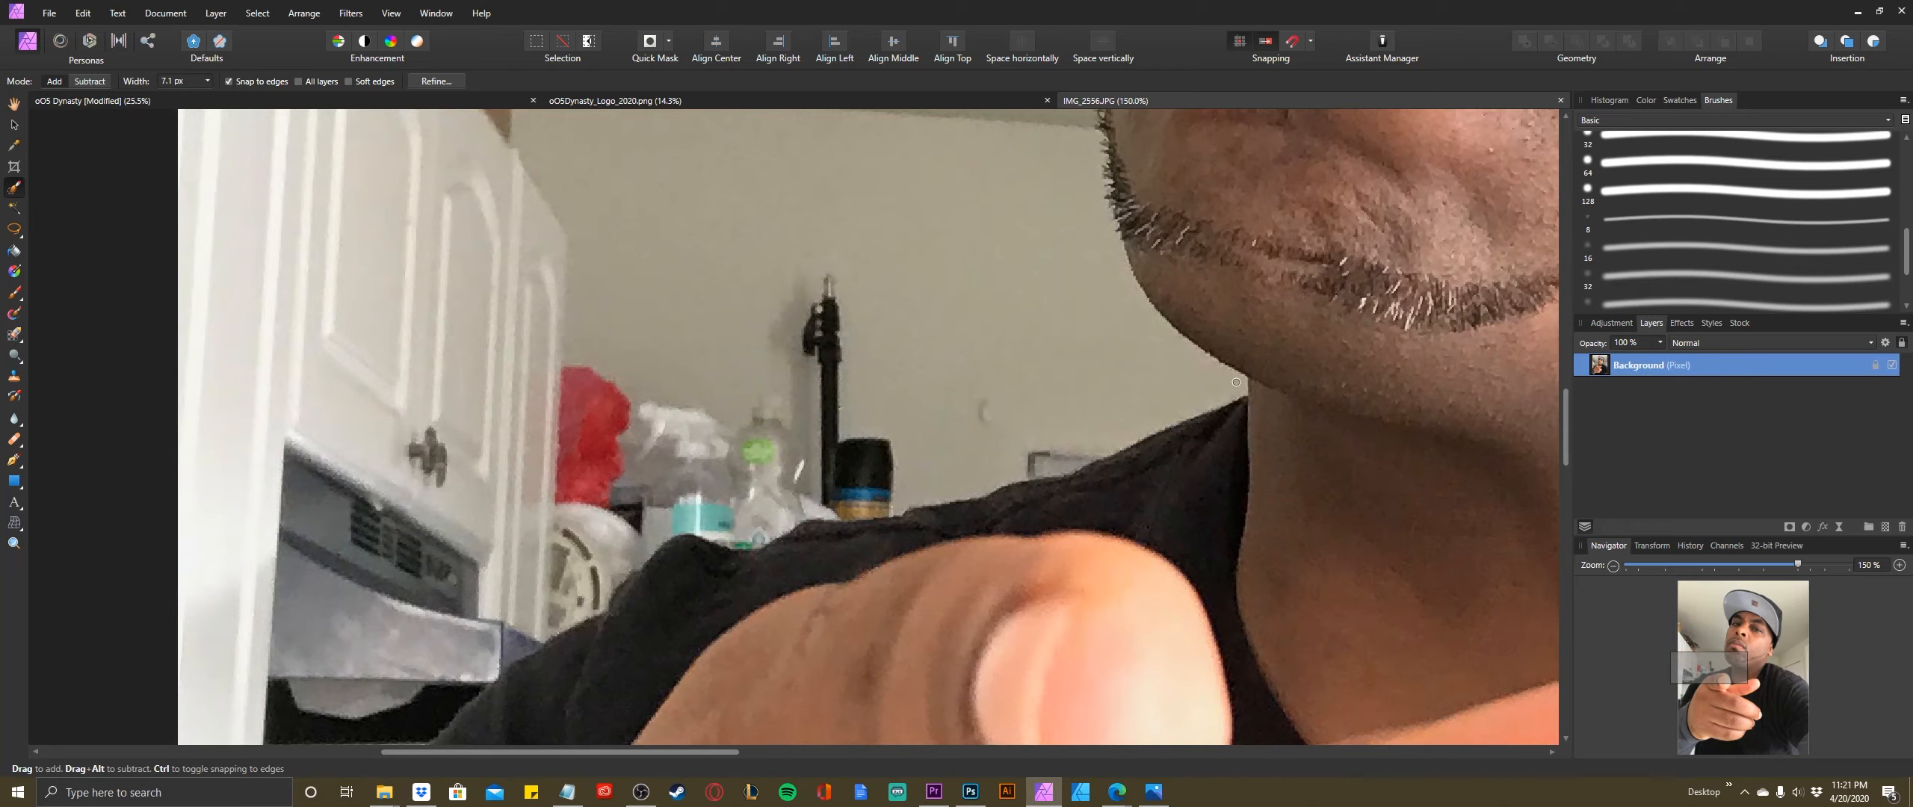
pyautogui.moveTo(1205, 398)
pyautogui.mouseDown()
pyautogui.moveTo(900, 508)
pyautogui.moveTo(729, 535)
pyautogui.mouseUp()
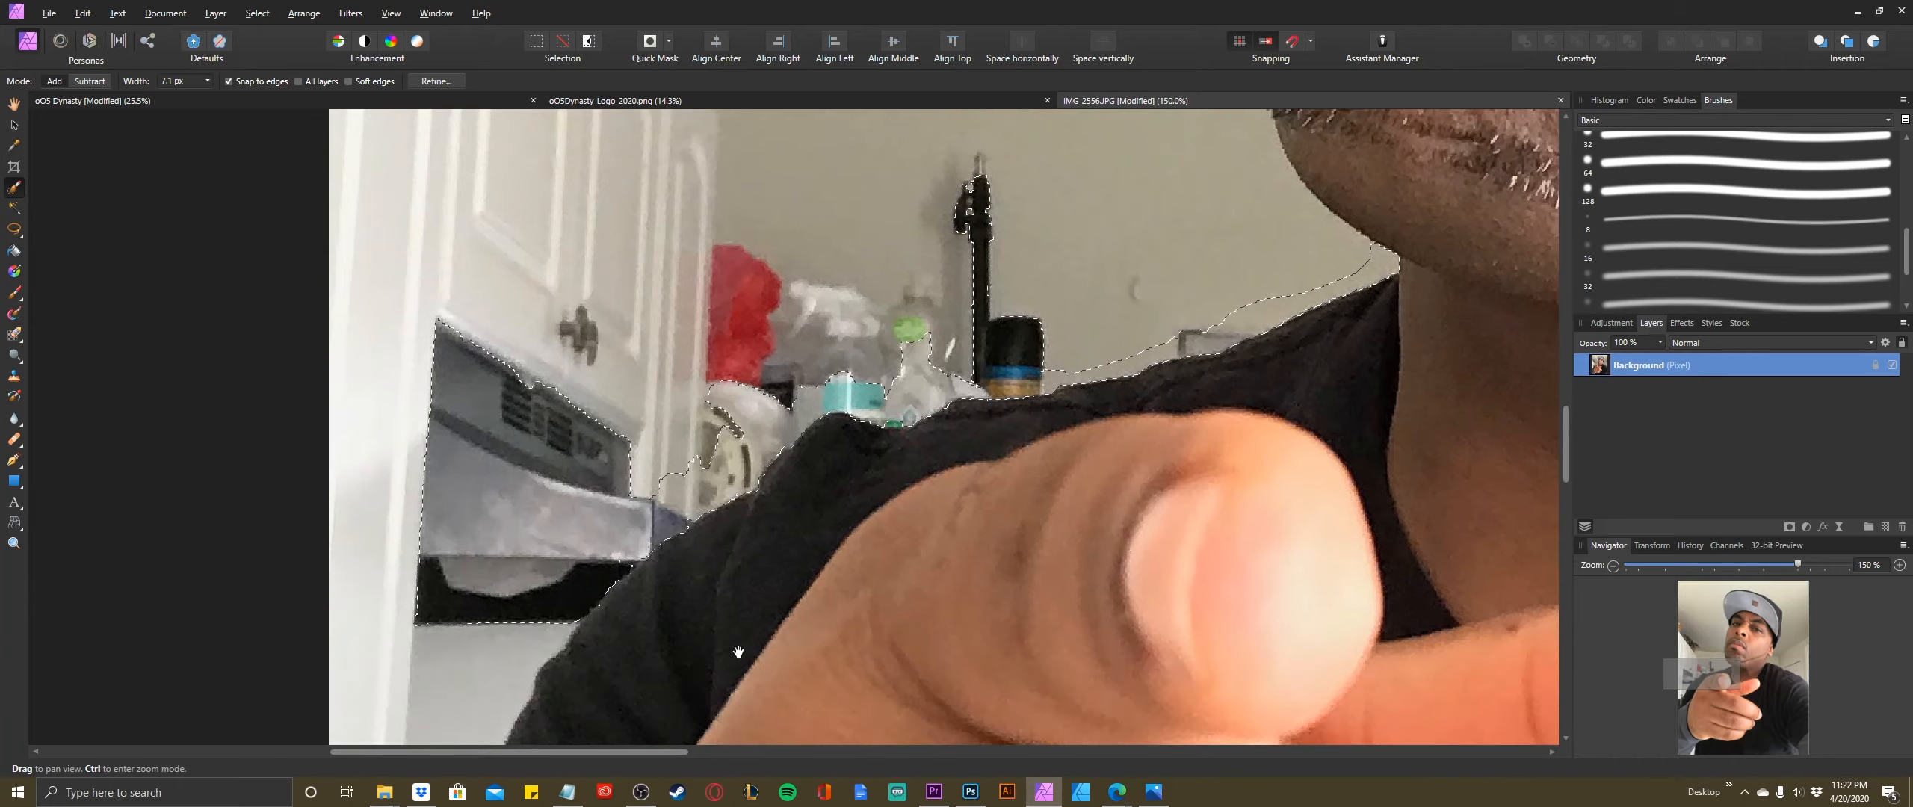
pyautogui.moveTo(842, 617); pyautogui.dragTo(1013, 292)
pyautogui.moveTo(683, 320); pyautogui.dragTo(560, 591)
pyautogui.scroll(-4, 895, 642)
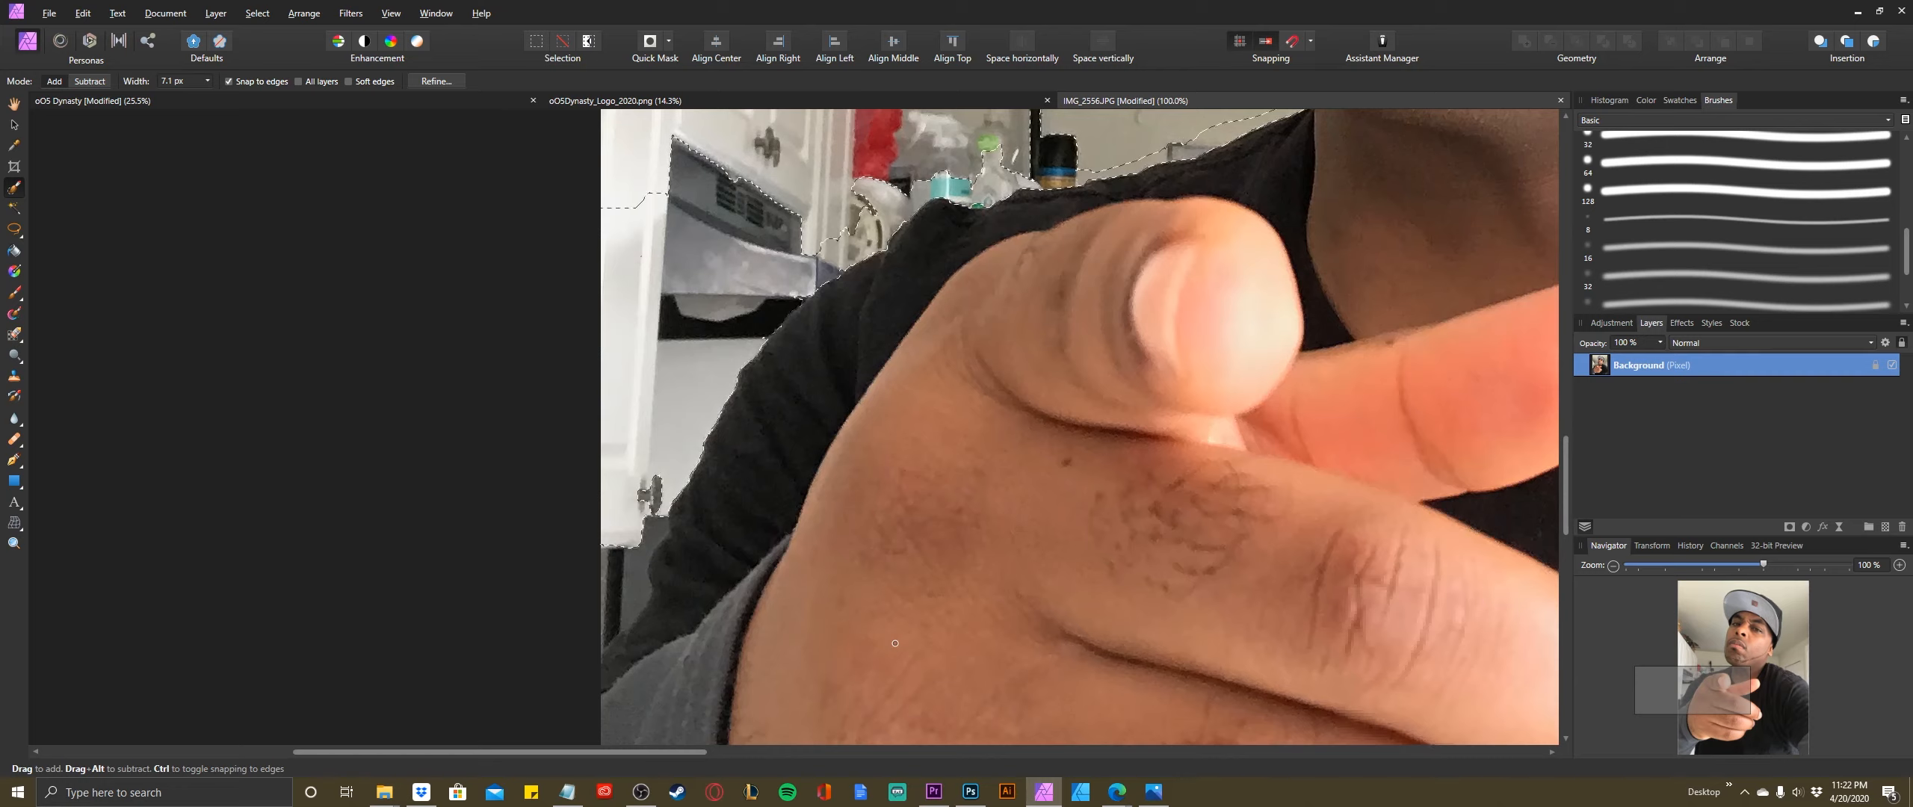
pyautogui.scroll(-2, 895, 642)
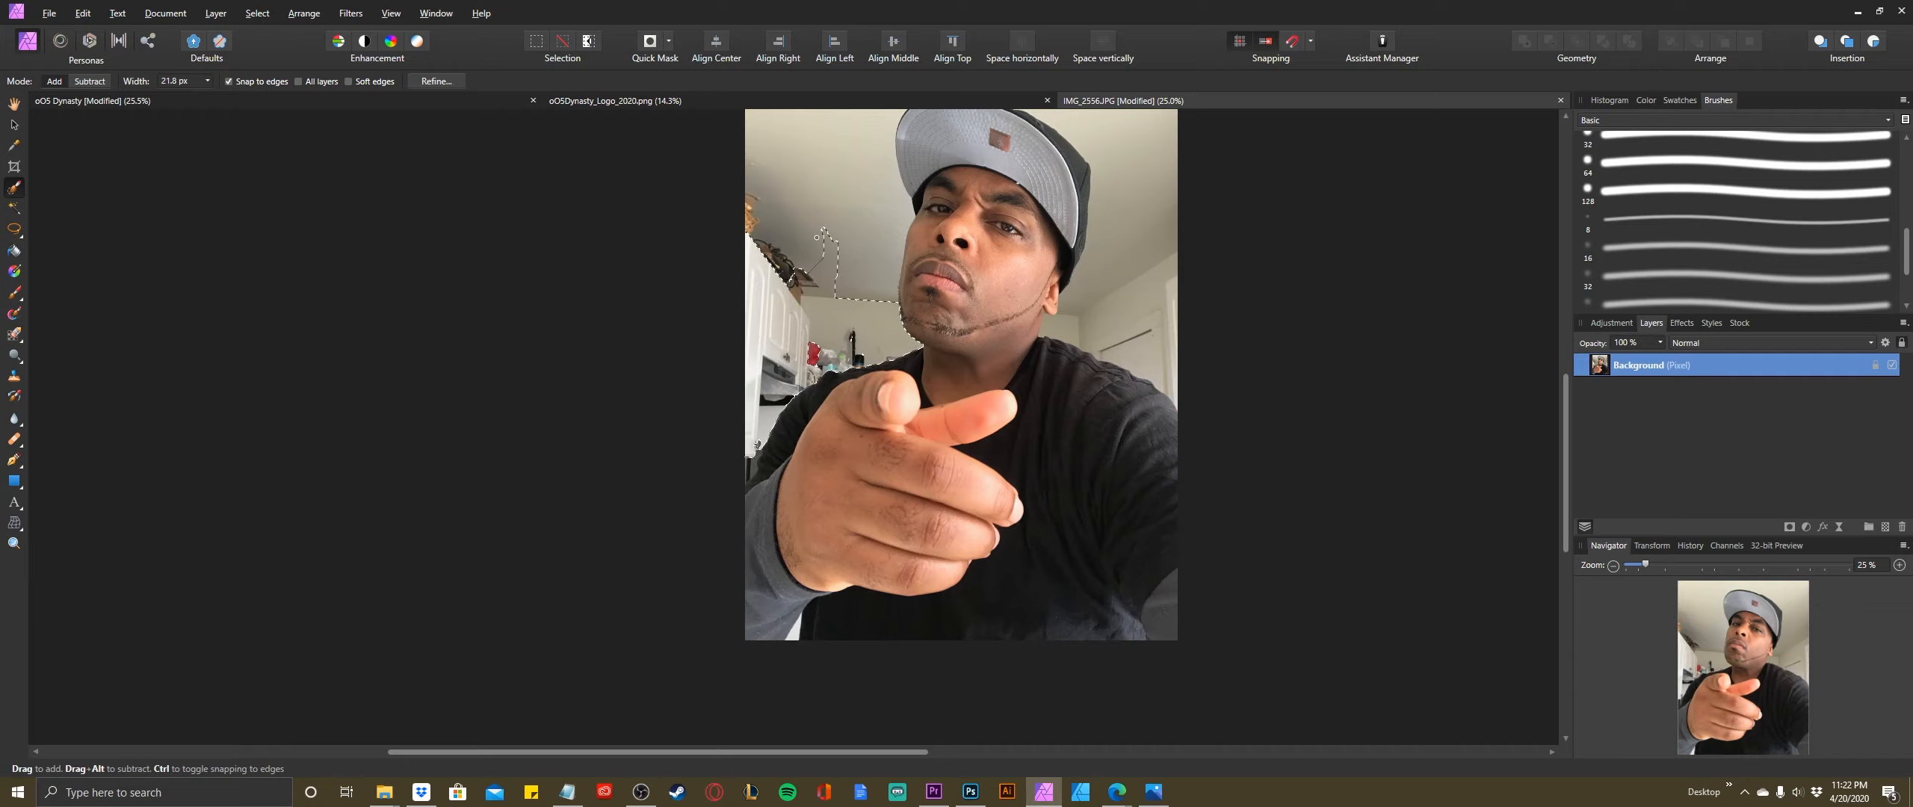
# - Enlarge the selection brush substantially and add the remaining wall and ceiling background around the head and shoulders to the selection
pyautogui.press(']')
pyautogui.press(']')
pyautogui.press(']')
pyautogui.press(']')
pyautogui.press(']')
pyautogui.press(']')
pyautogui.press(']')
pyautogui.press(']')
pyautogui.press(']')
pyautogui.press(']')
pyautogui.press(']')
pyautogui.press(']')
pyautogui.press(']')
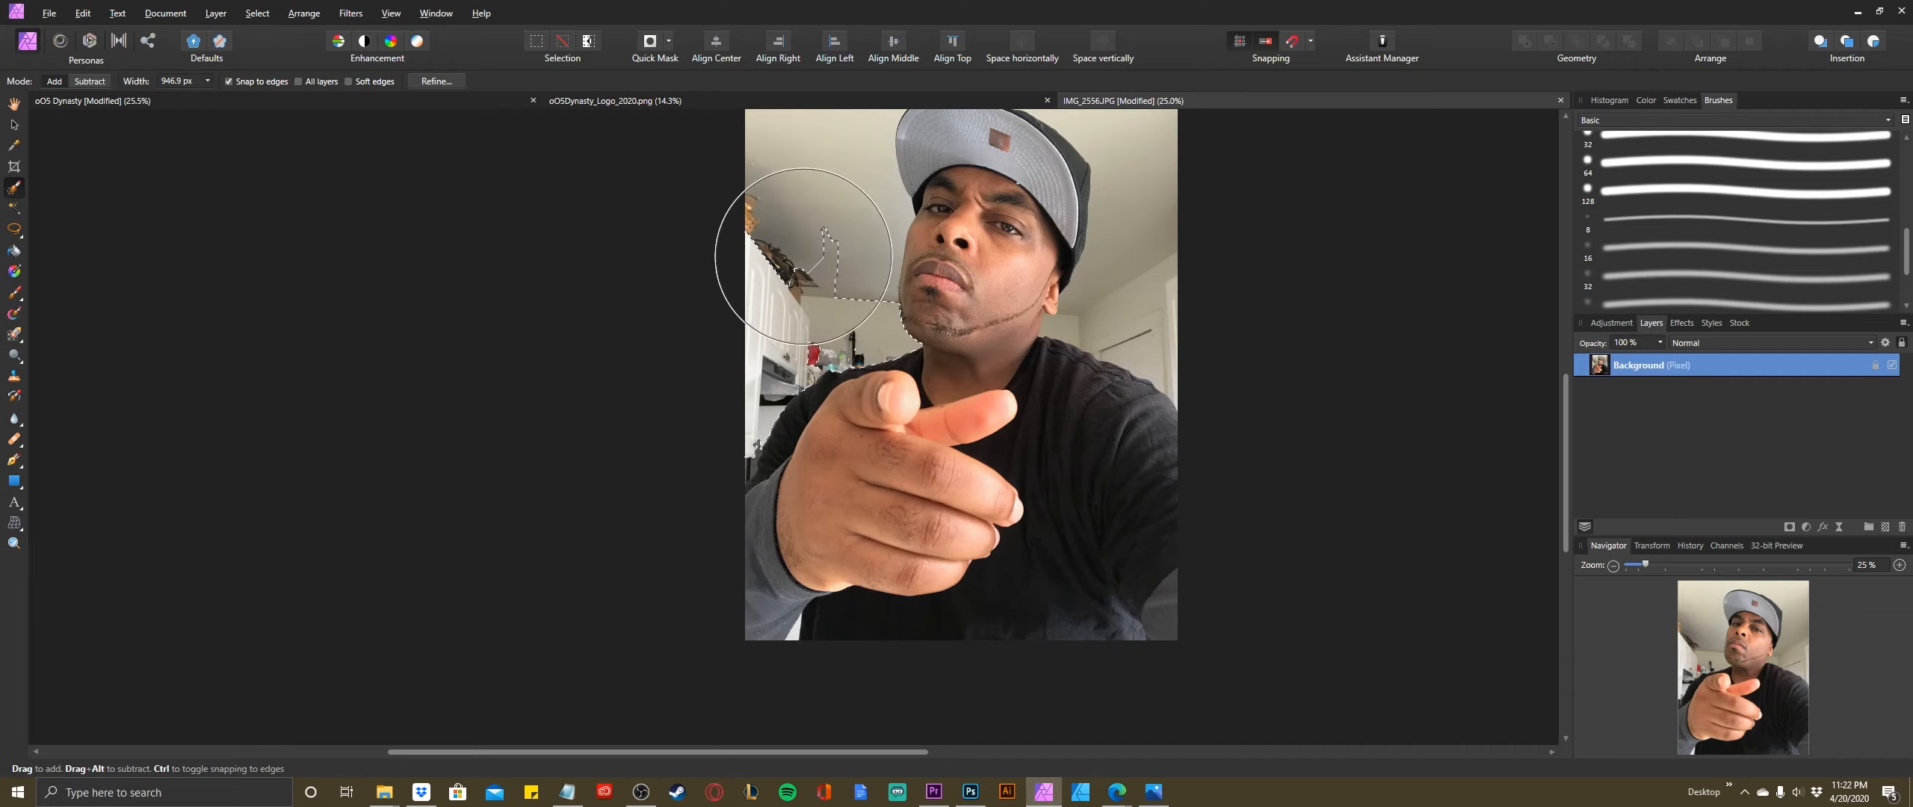
pyautogui.press('[')
pyautogui.moveTo(790, 259)
pyautogui.mouseDown()
pyautogui.moveTo(762, 179)
pyautogui.moveTo(796, 160)
pyautogui.mouseUp()
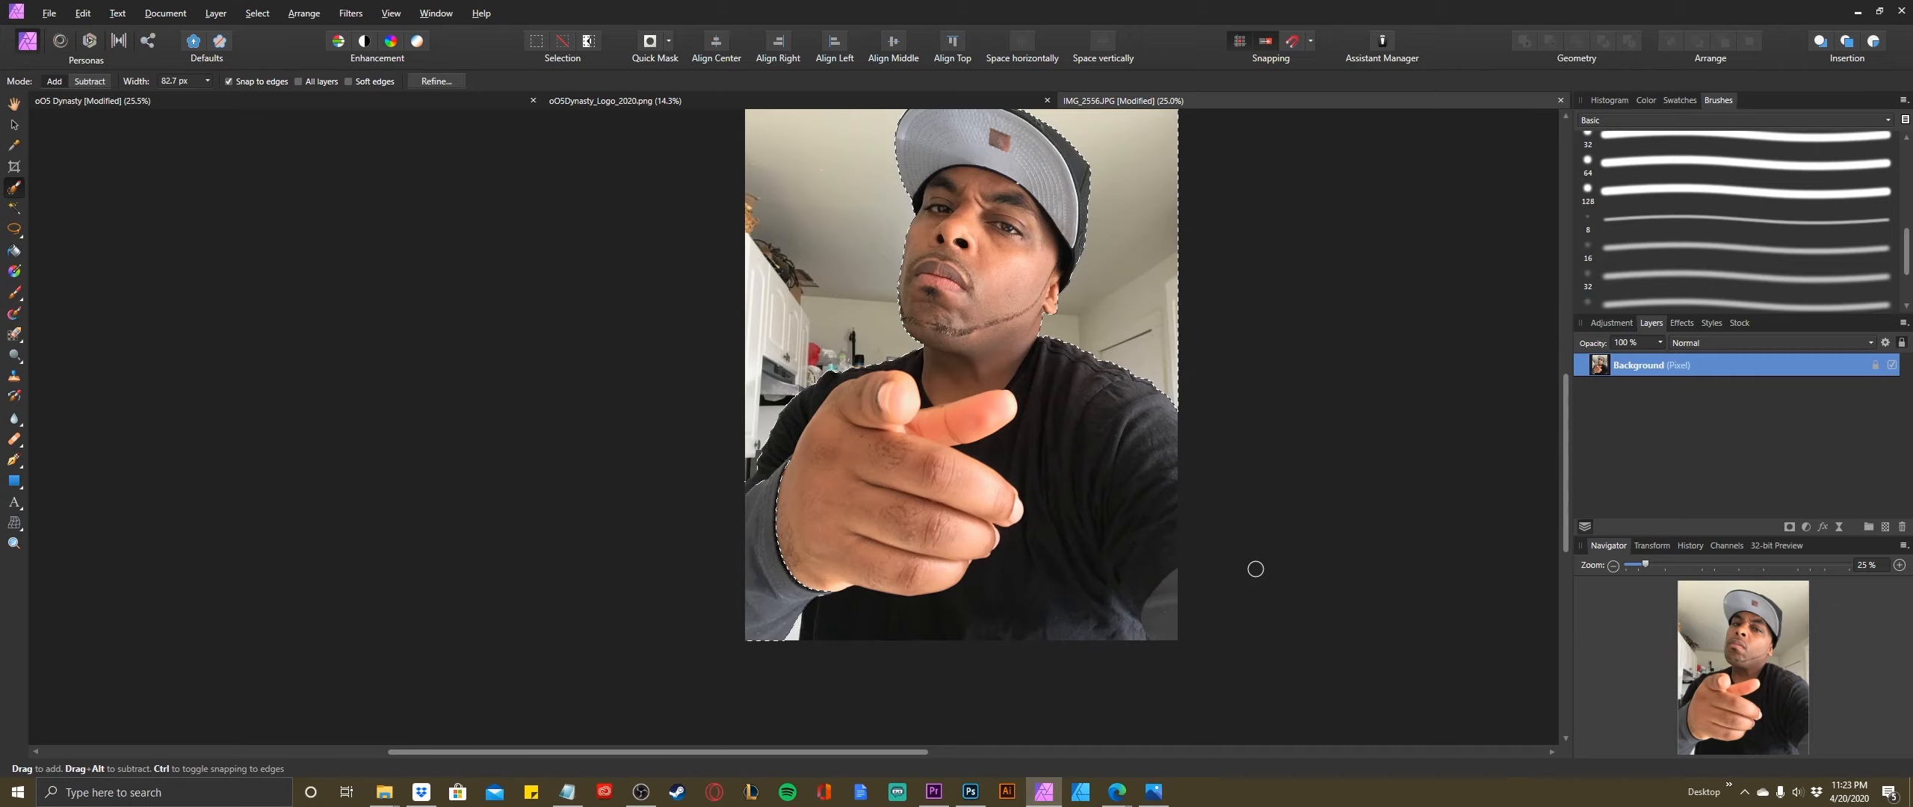
# - Examine the selection edge up close along the dark sleeve and the shoulder in front of the kitchen items
pyautogui.scroll(5, 1255, 568)
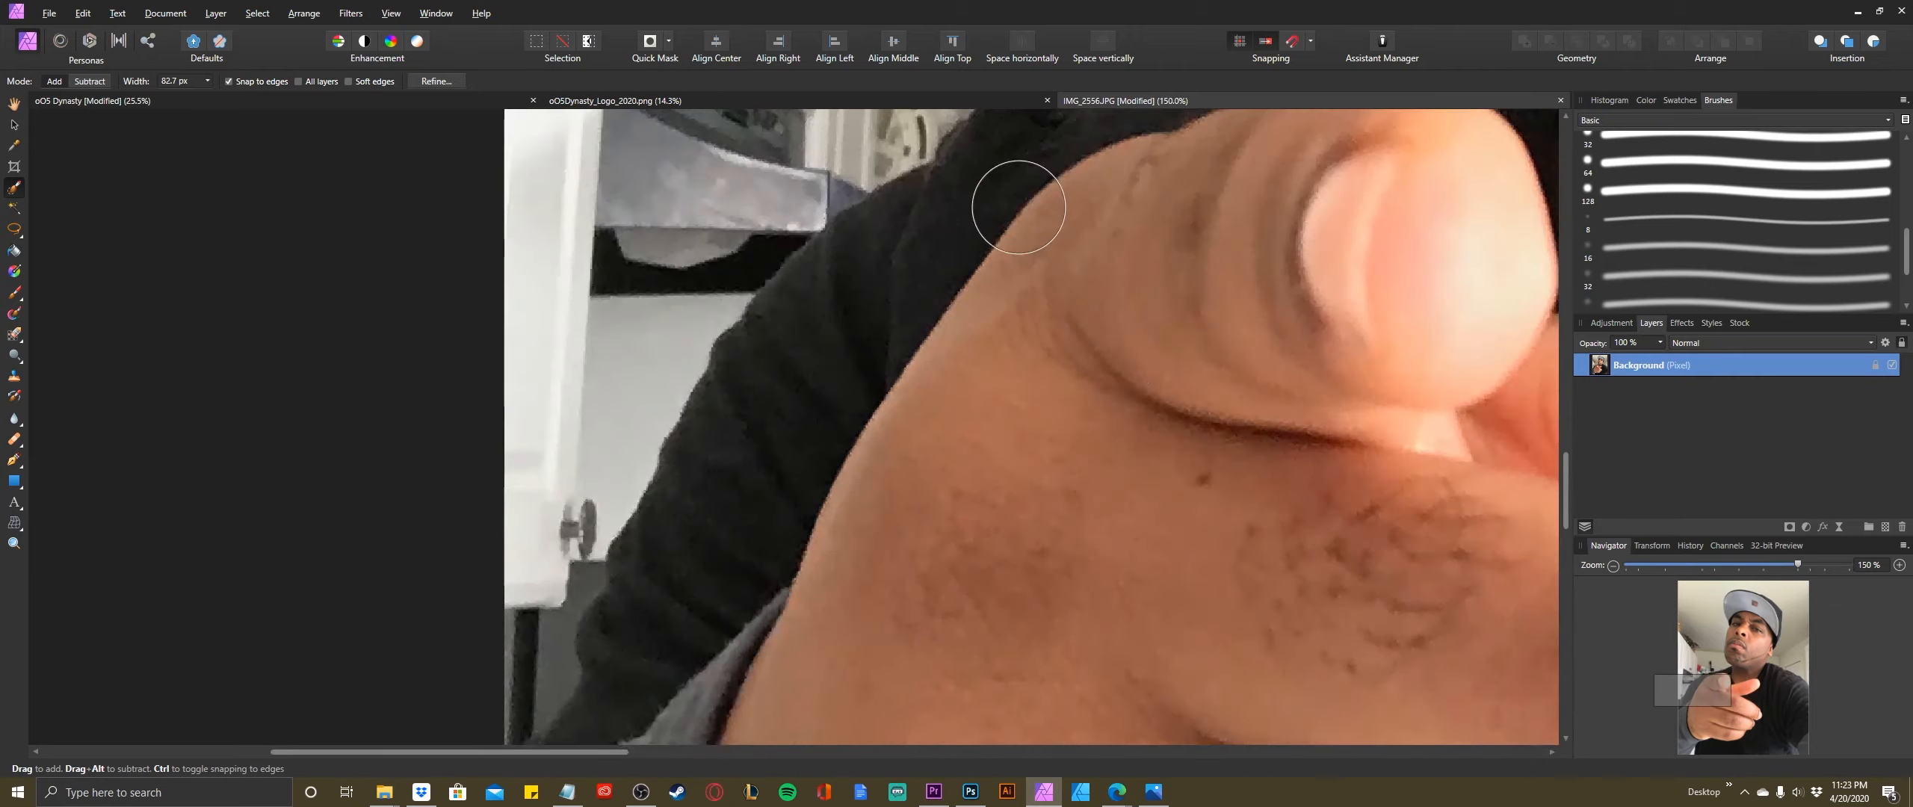
pyautogui.scroll(1, 1011, 427)
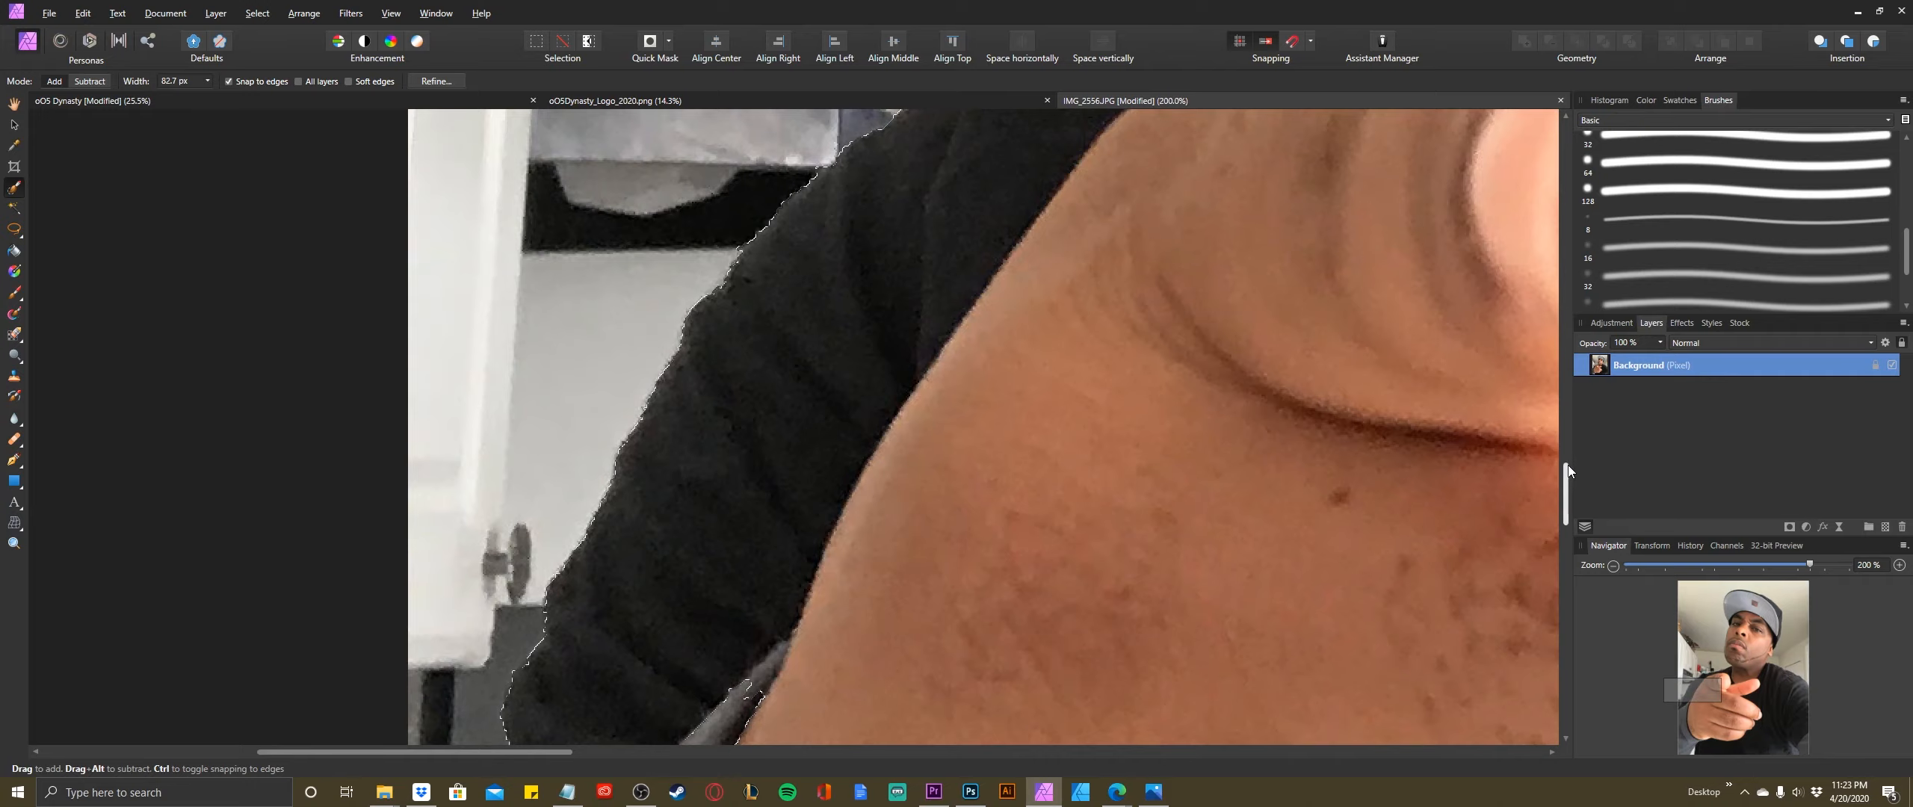
pyautogui.moveTo(1567, 465); pyautogui.dragTo(1567, 425)
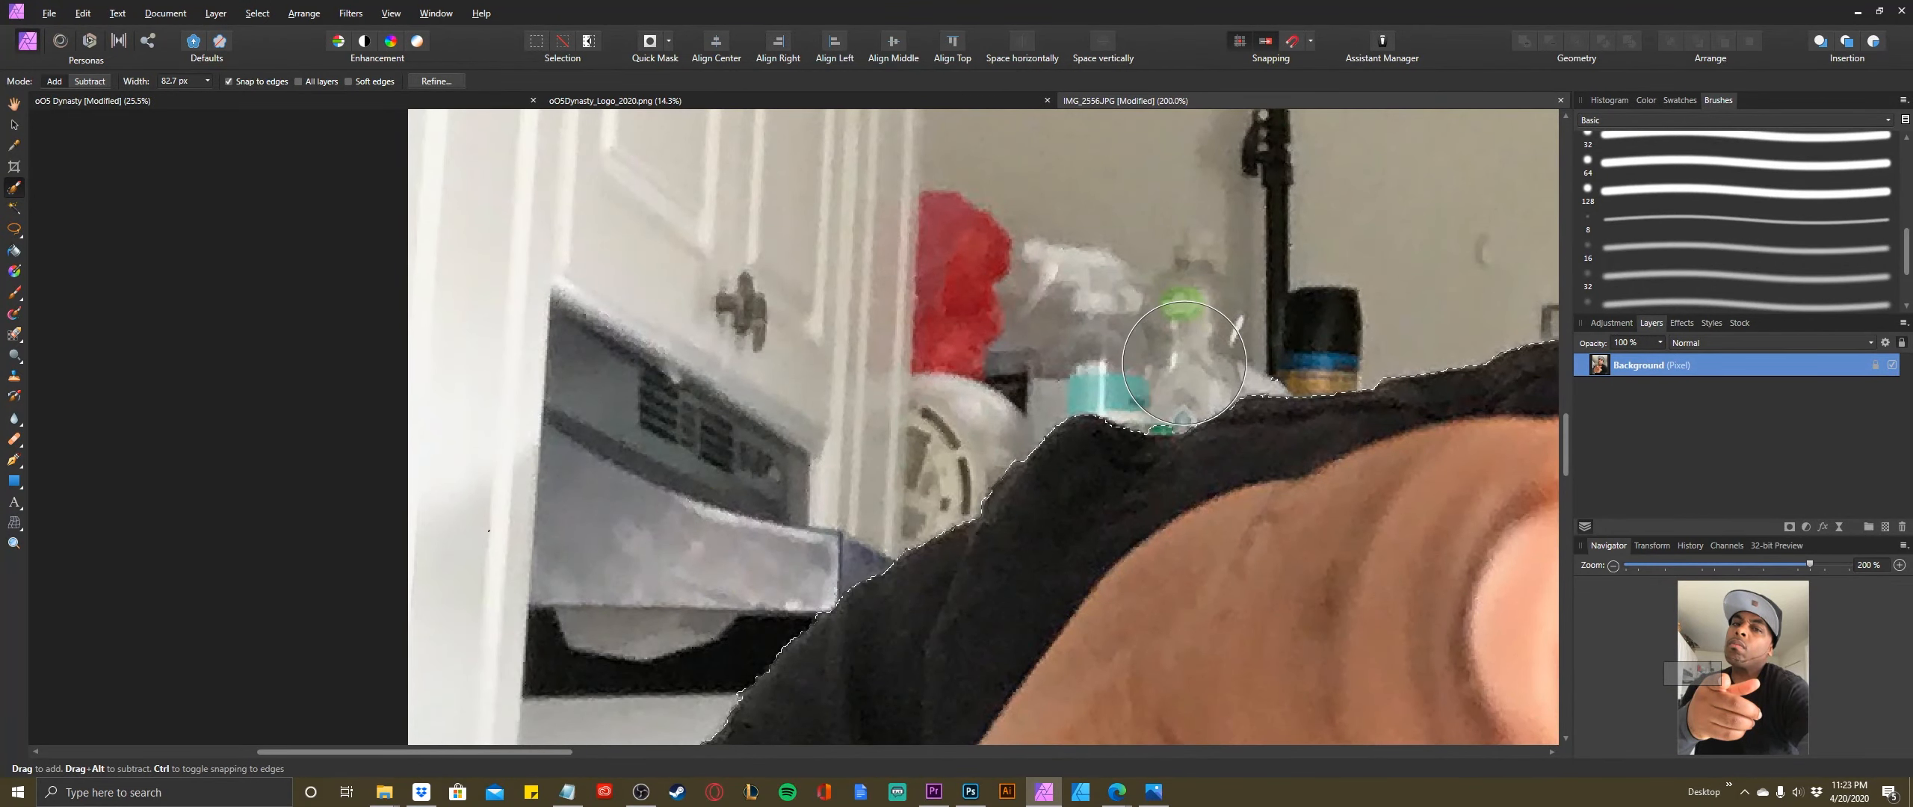
pyautogui.scroll(2, 1238, 376)
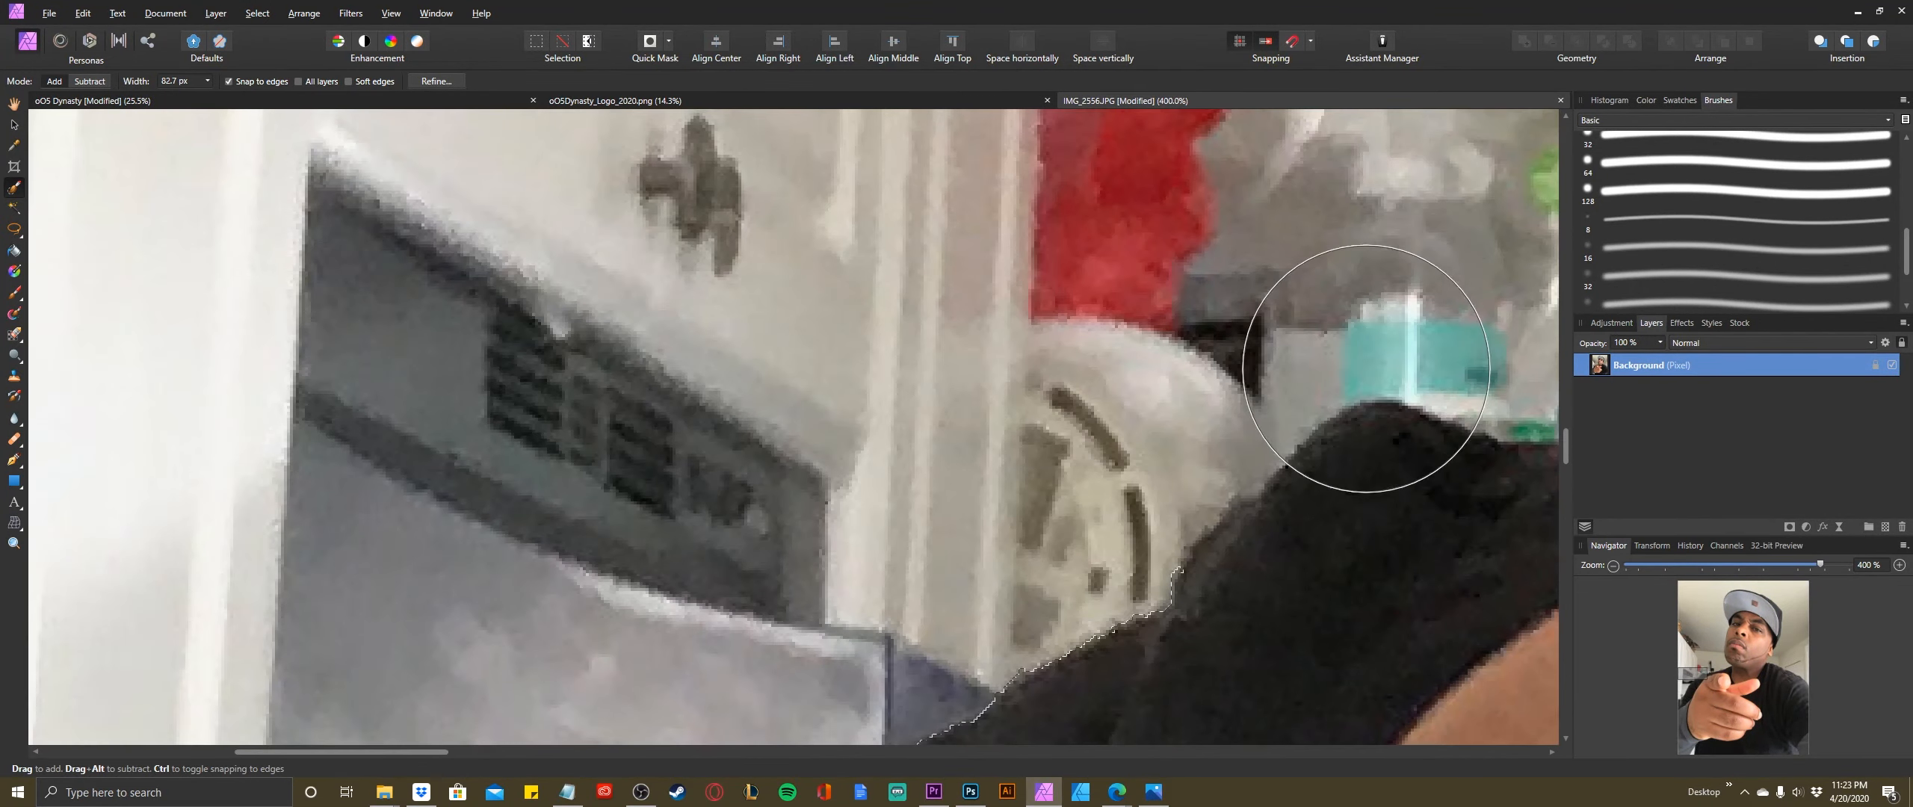
pyautogui.moveTo(1365, 368)
pyautogui.mouseDown()
pyautogui.moveTo(1566, 381)
pyautogui.moveTo(1452, 521)
pyautogui.mouseUp()
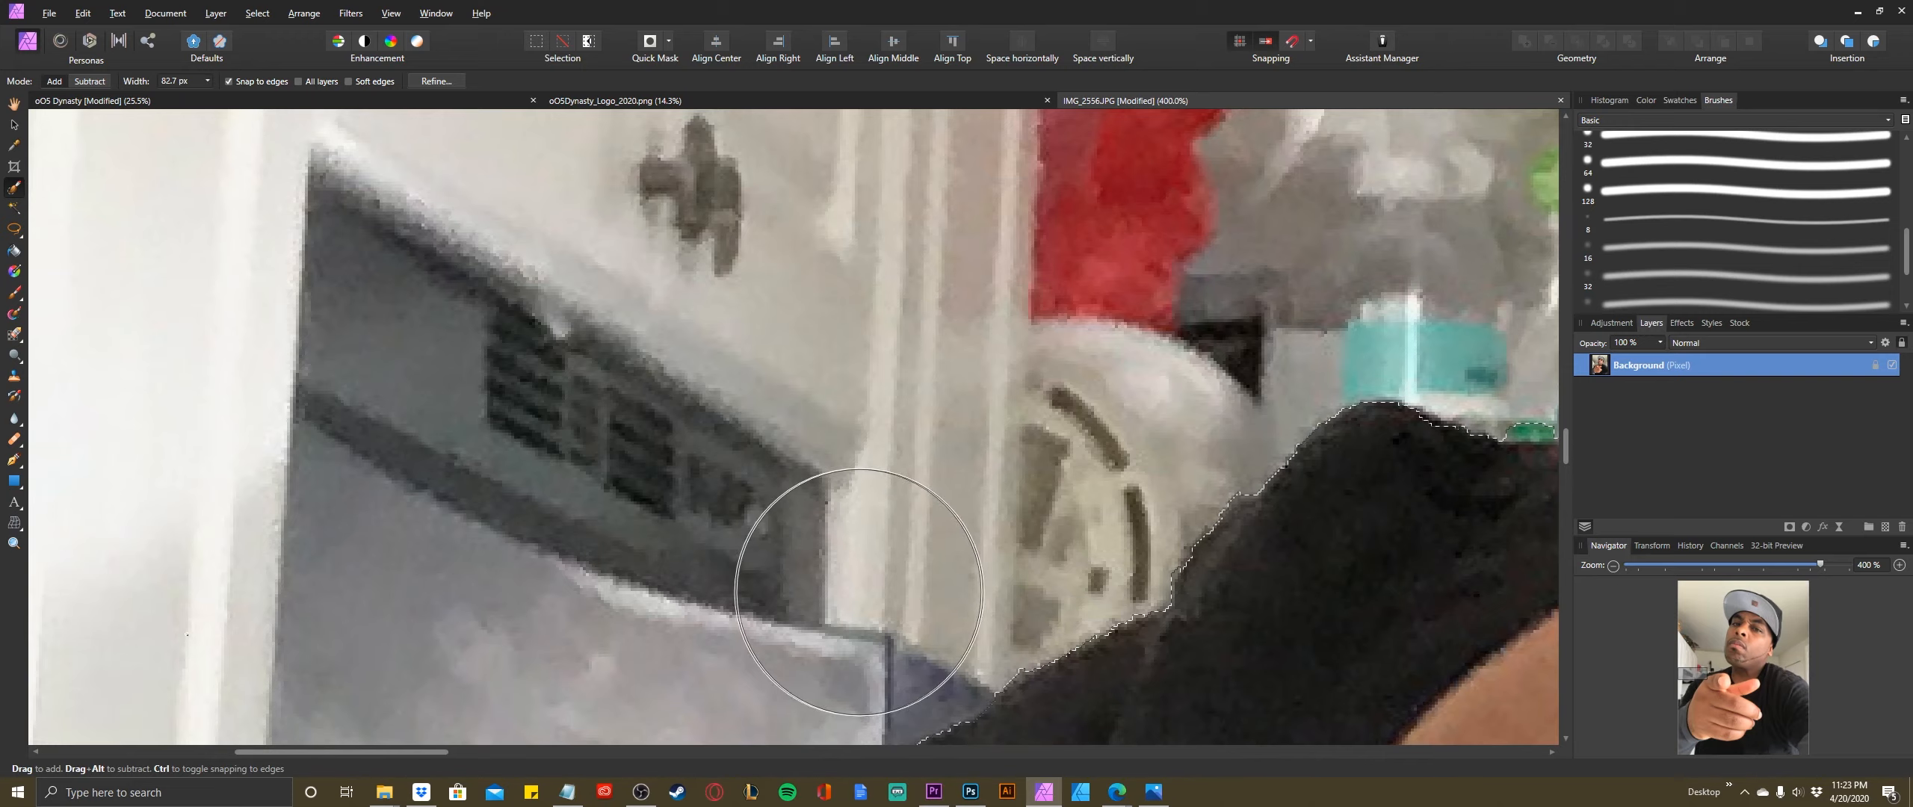
pyautogui.press('space')
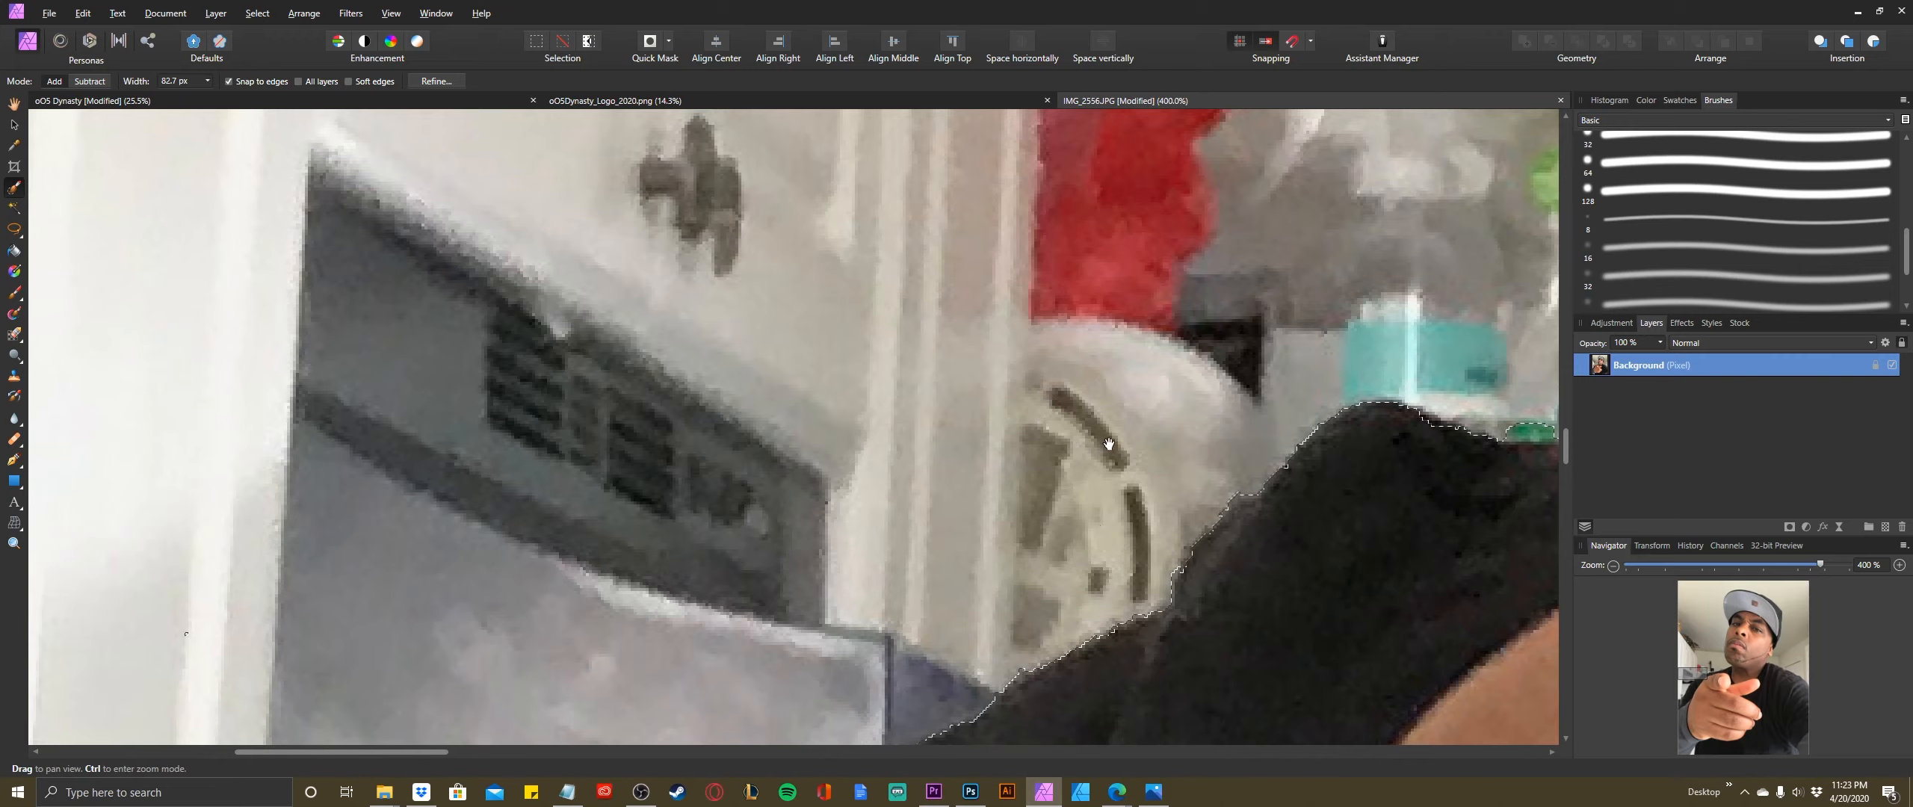
pyautogui.moveTo(1211, 441); pyautogui.dragTo(568, 423)
pyautogui.moveTo(964, 448)
pyautogui.mouseDown()
pyautogui.moveTo(931, 444)
pyautogui.moveTo(958, 423)
pyautogui.mouseUp()
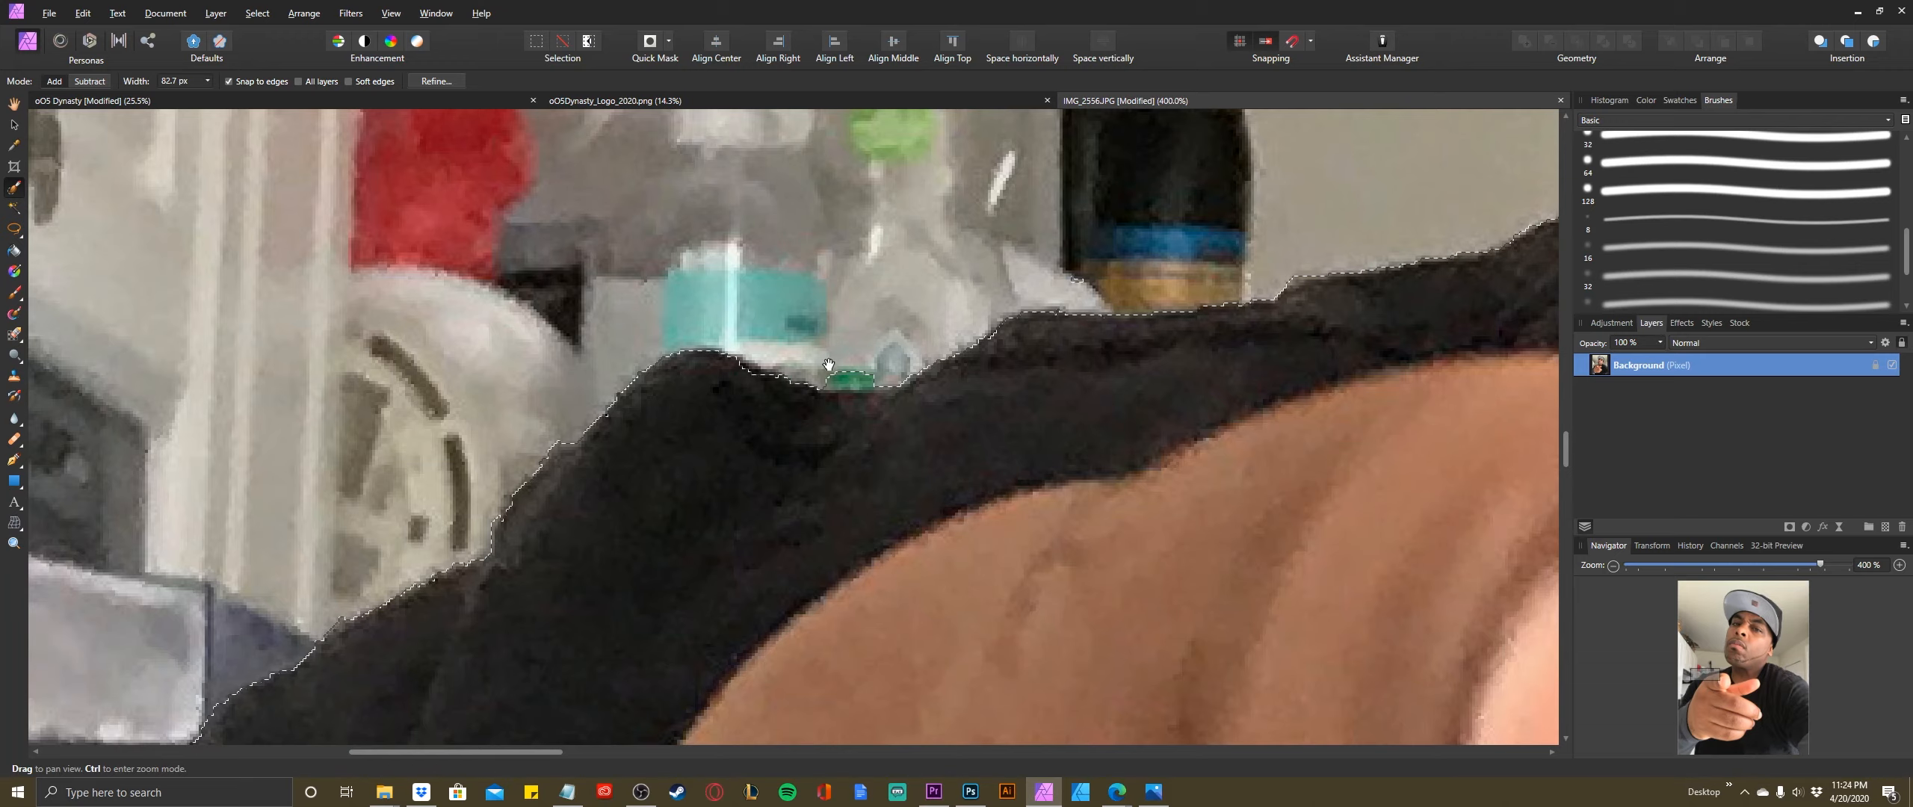
# - Try to subtract the small patch at the base of the clear bottle above the shoulder, using a brush of about 16 px
pyautogui.press('alt')
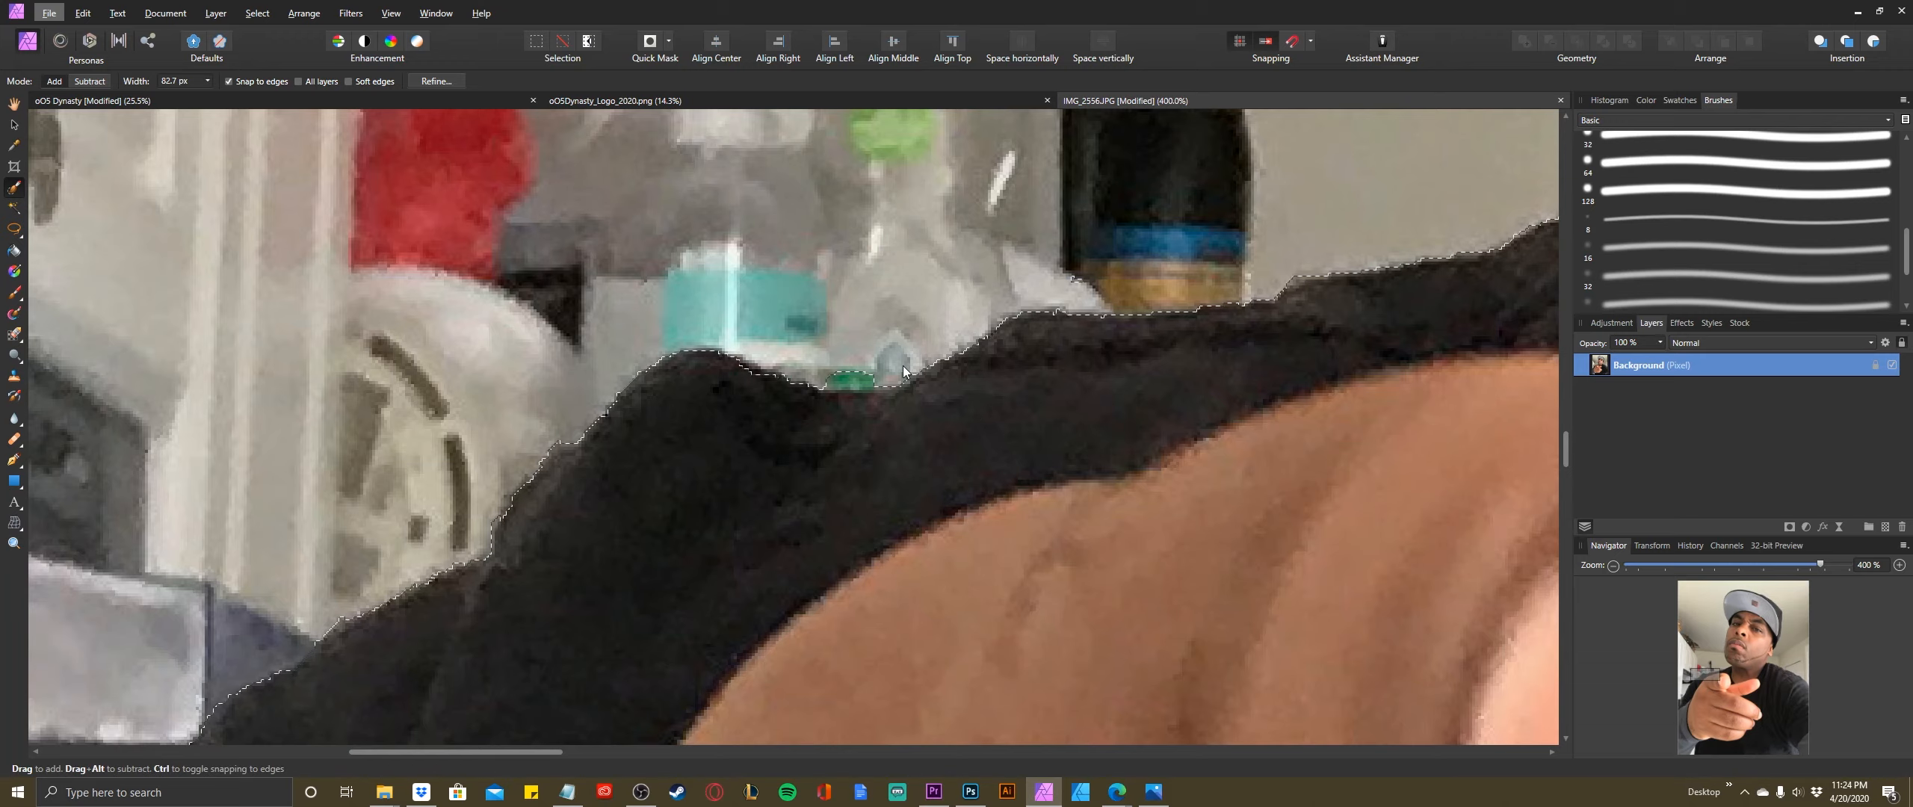
pyautogui.press('alt')
pyautogui.press('[')
pyautogui.press('[')
pyautogui.press('[')
pyautogui.press('[')
pyautogui.press('[')
pyautogui.press('[')
pyautogui.press('[')
pyautogui.press('[')
pyautogui.moveTo(866, 375)
pyautogui.mouseDown()
pyautogui.moveTo(837, 377)
pyautogui.moveTo(881, 363)
pyautogui.moveTo(830, 373)
pyautogui.moveTo(855, 371)
pyautogui.mouseUp()
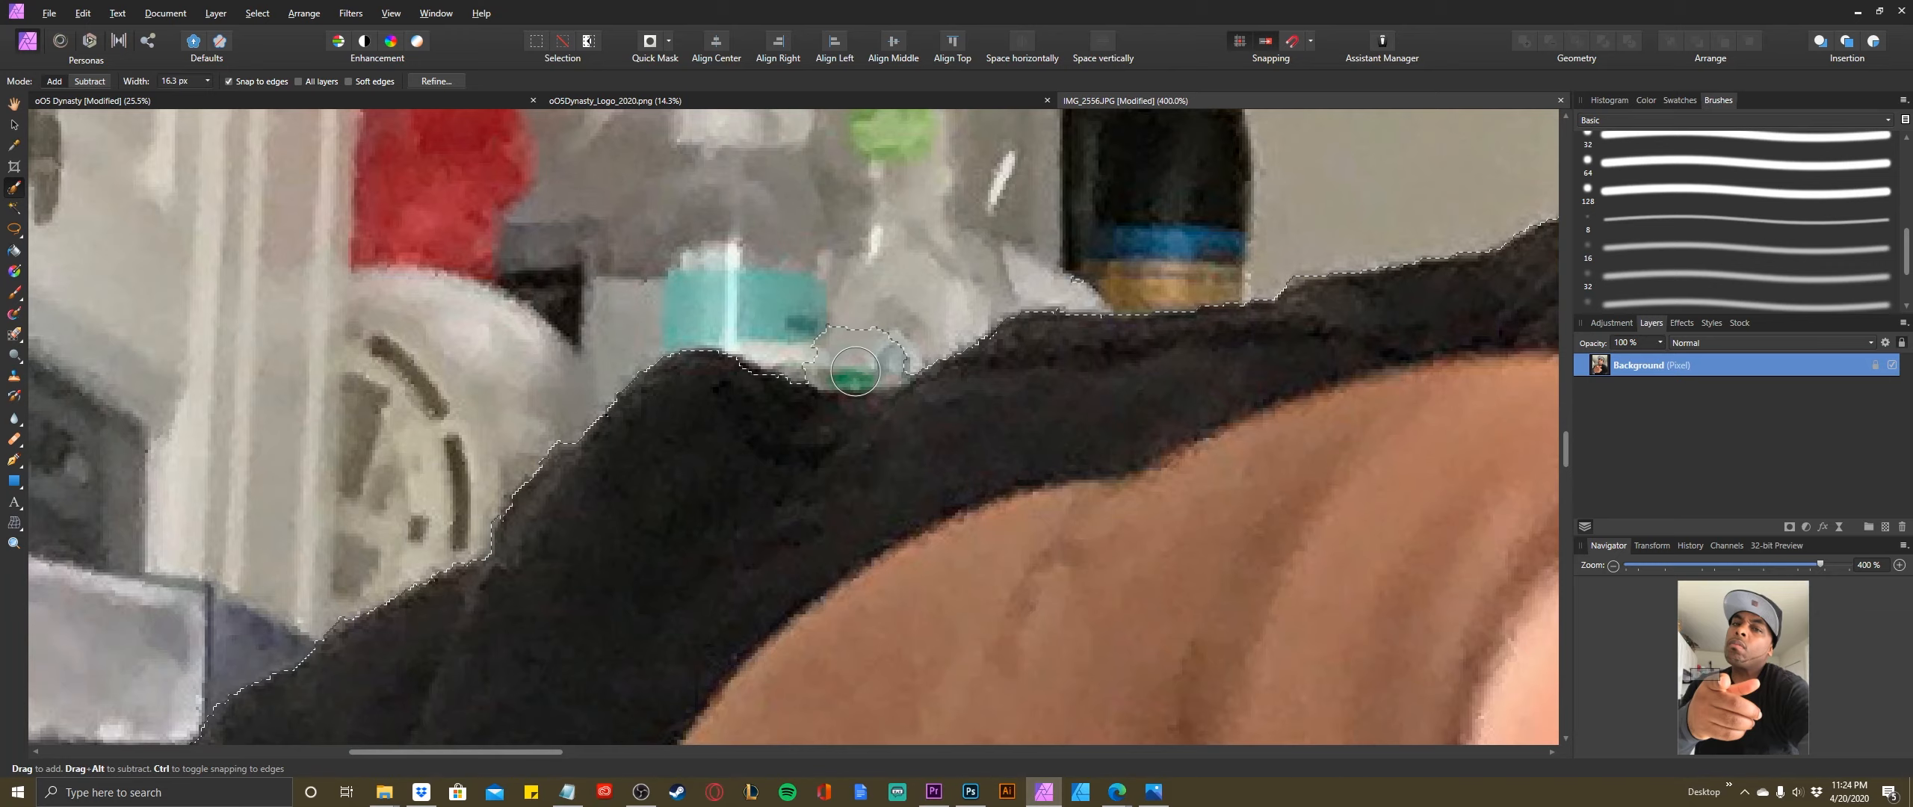
pyautogui.hotkey('ctrl', 'z')
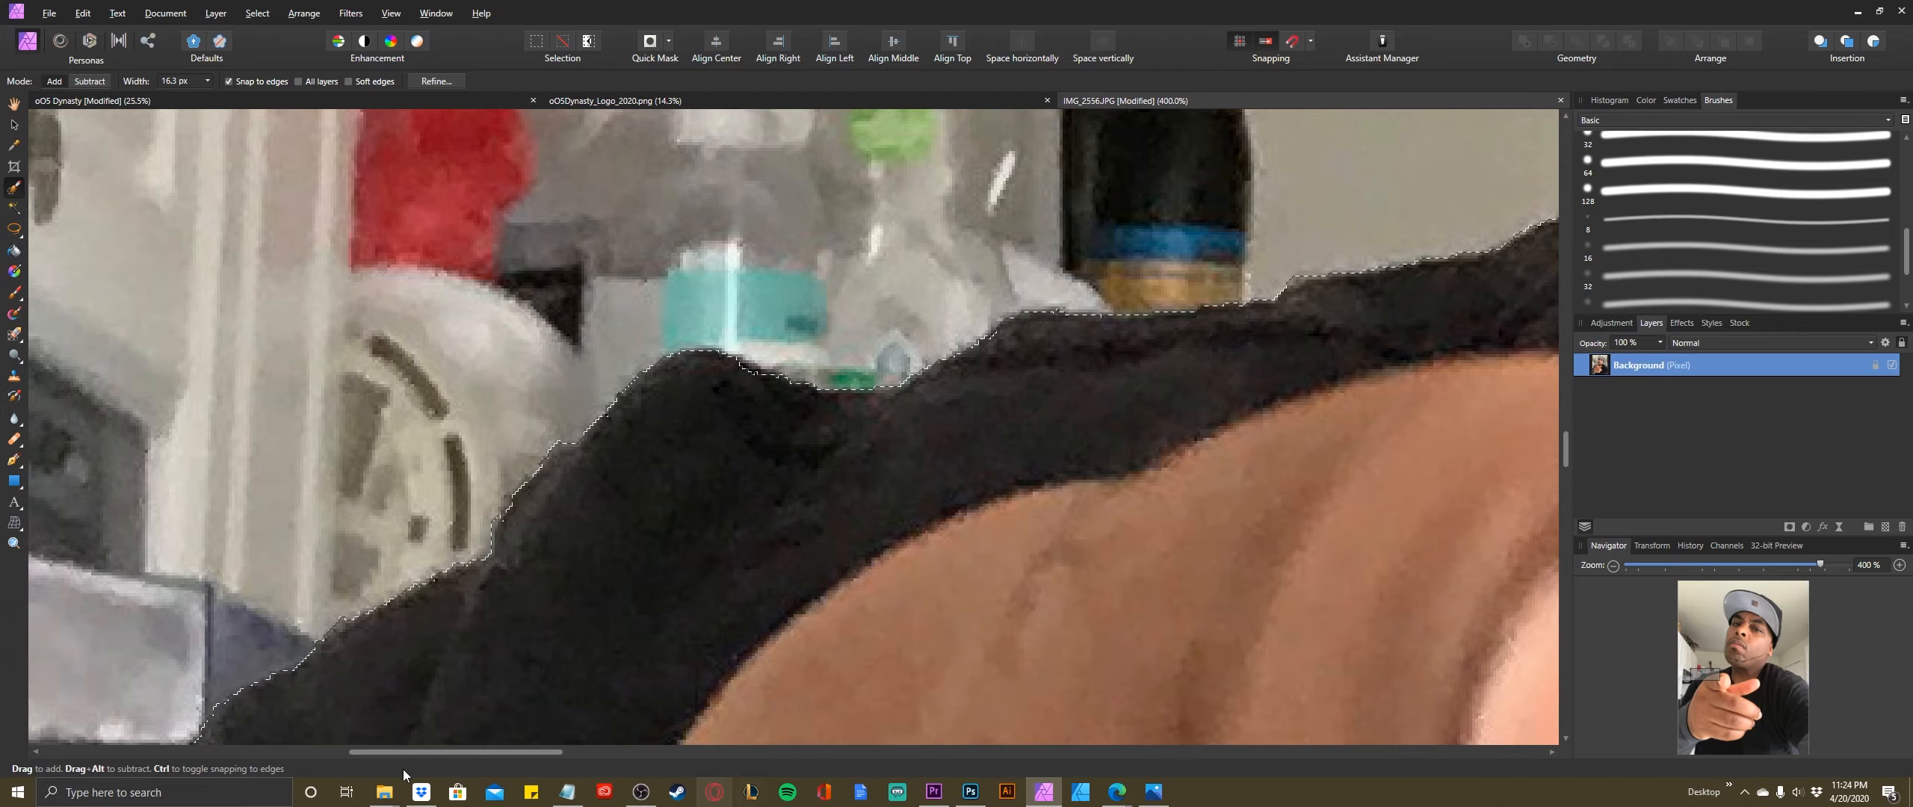
# - Examine the selection edge from the shoulder up the jaw and cheek to the near side of the cap's brim
pyautogui.moveTo(496, 752); pyautogui.dragTo(756, 752)
pyautogui.moveTo(1095, 278); pyautogui.dragTo(1194, 731)
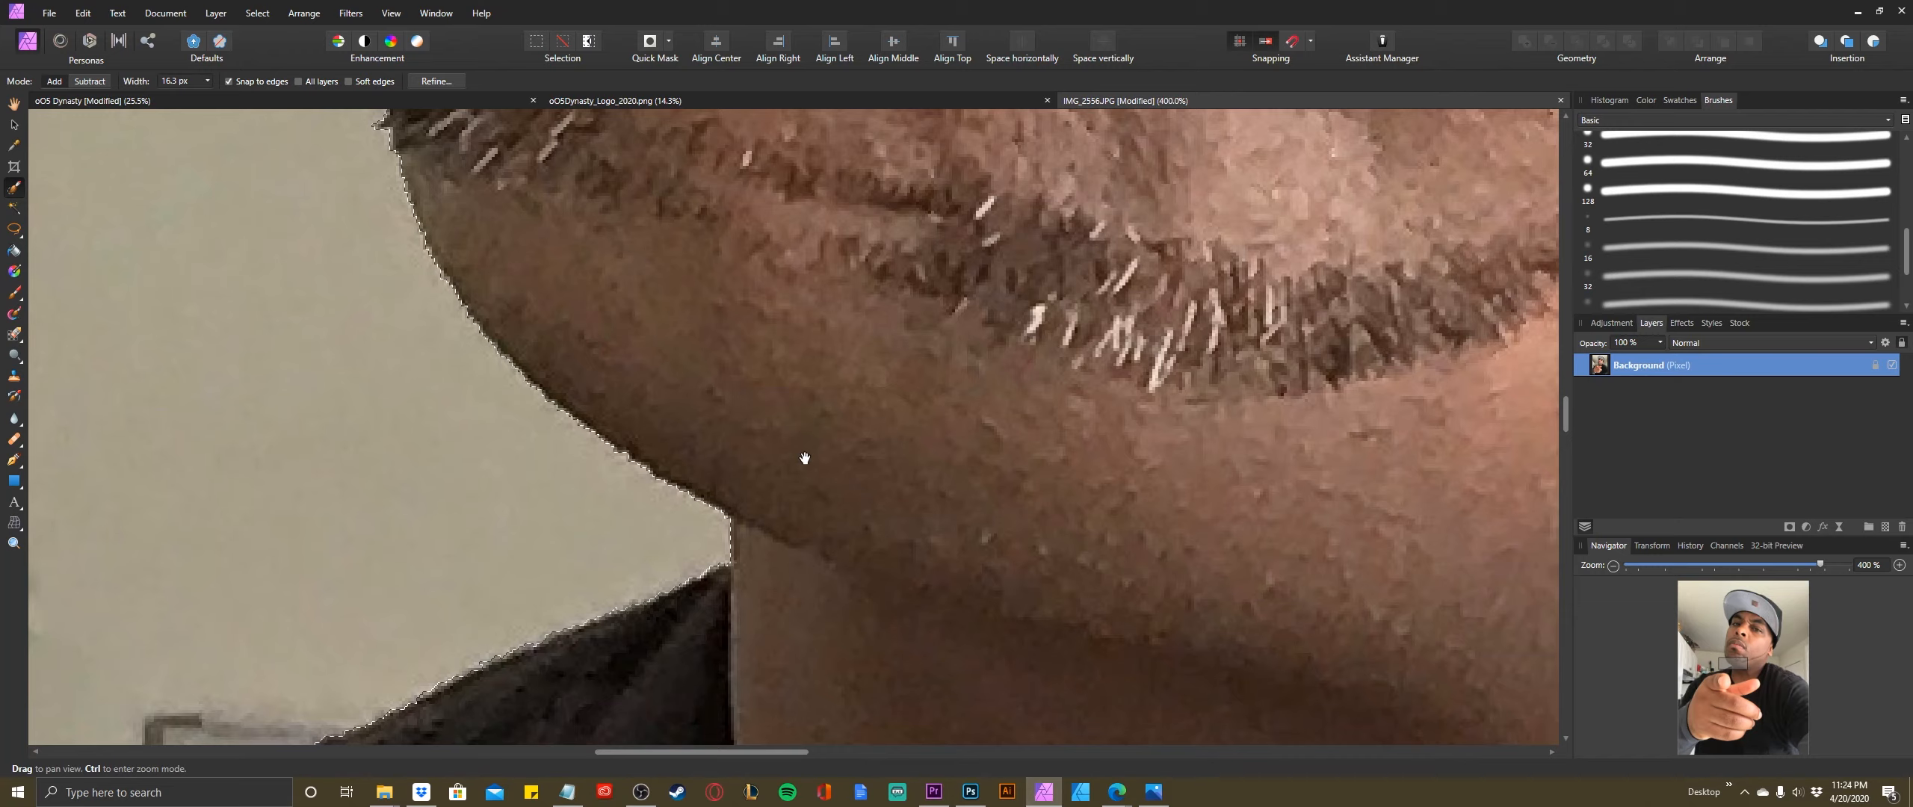
pyautogui.moveTo(821, 251); pyautogui.dragTo(1038, 726)
pyautogui.moveTo(903, 303); pyautogui.dragTo(908, 413)
pyautogui.moveTo(886, 187); pyautogui.dragTo(841, 568)
pyautogui.moveTo(859, 287); pyautogui.dragTo(867, 414)
pyautogui.moveTo(792, 119); pyautogui.dragTo(782, 559)
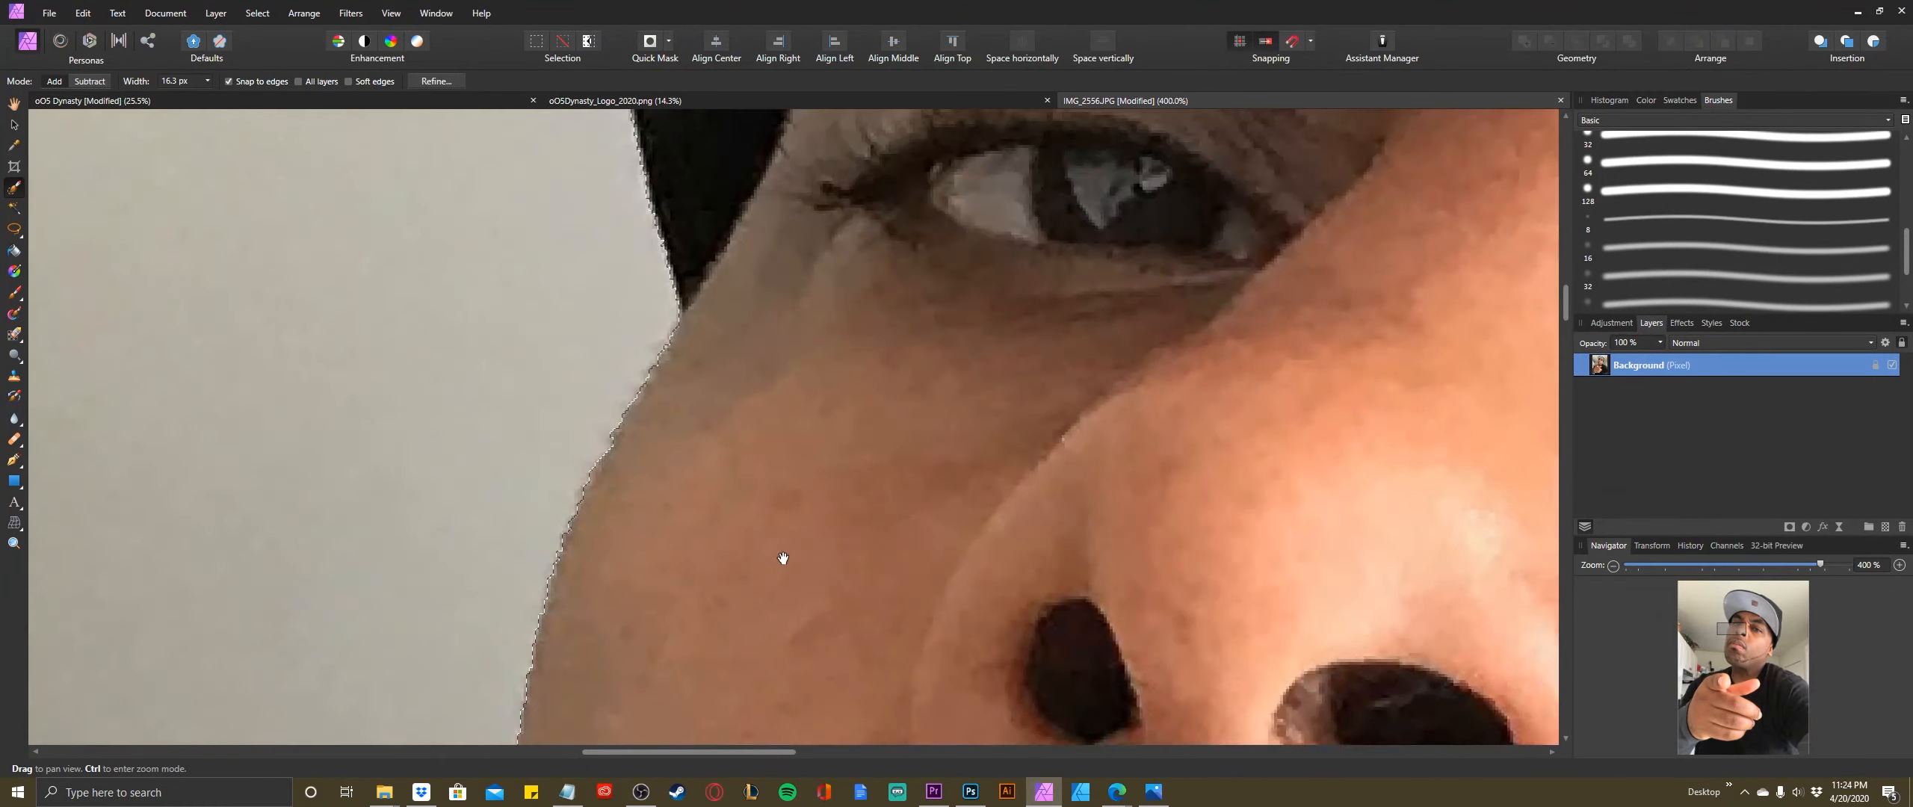
pyautogui.moveTo(798, 359); pyautogui.dragTo(790, 560)
pyautogui.moveTo(771, 279); pyautogui.dragTo(758, 613)
pyautogui.moveTo(679, 334); pyautogui.dragTo(731, 635)
pyautogui.moveTo(612, 303); pyautogui.dragTo(671, 618)
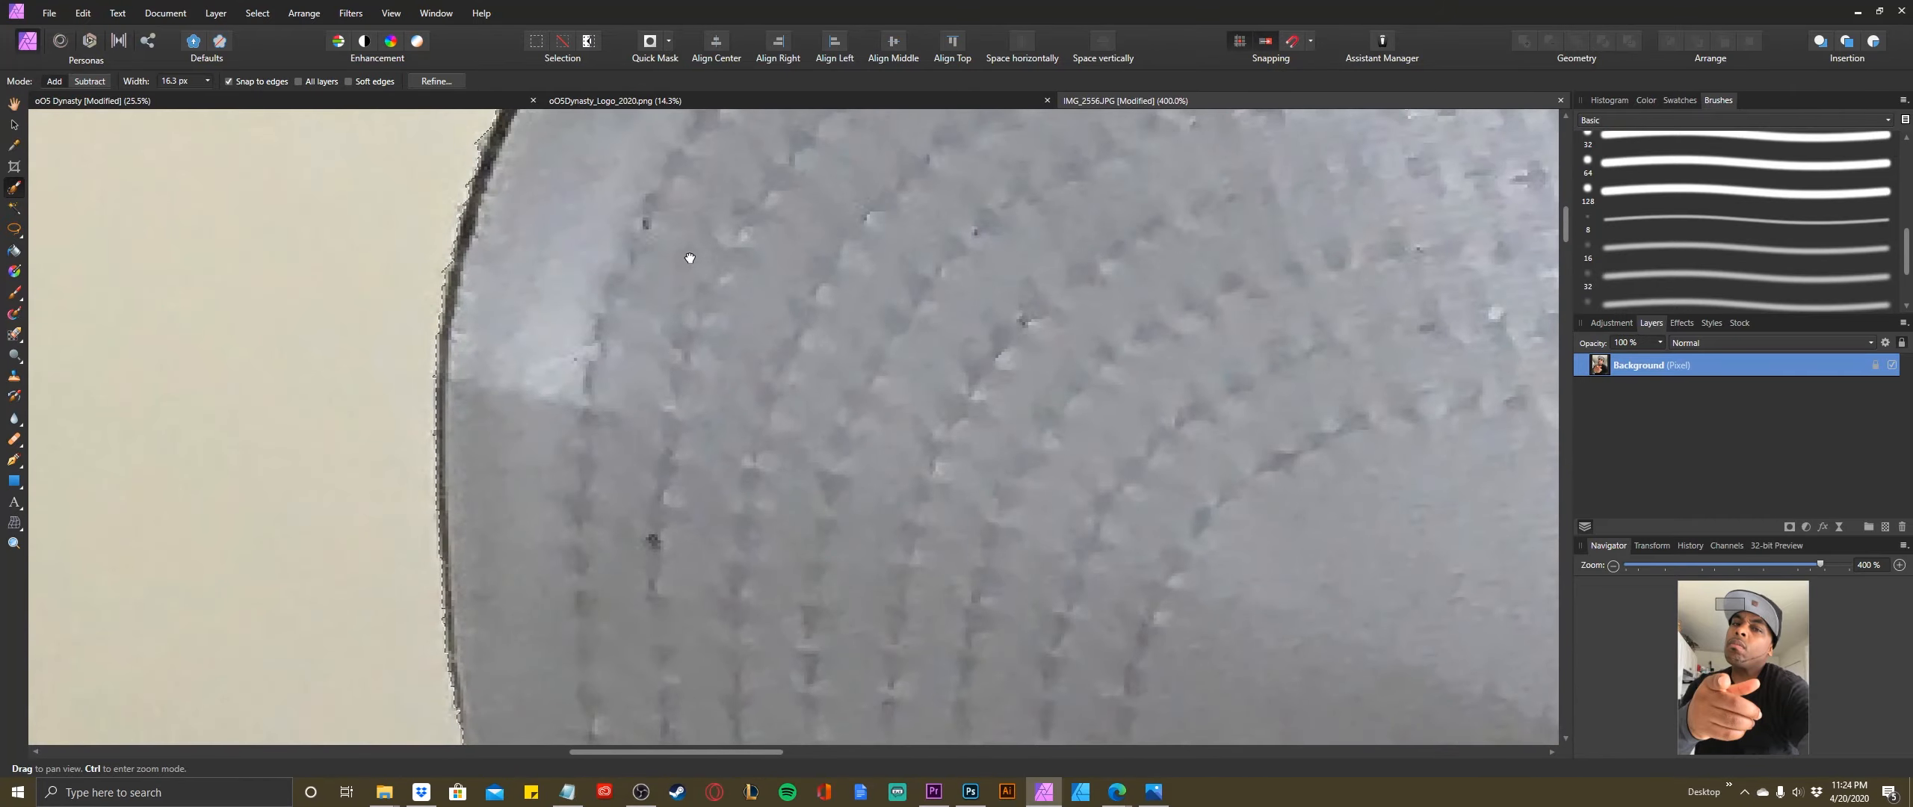
# - Examine the selection edge over the top of the cap and down its far side
pyautogui.moveTo(692, 256); pyautogui.dragTo(790, 542)
pyautogui.moveTo(1003, 375); pyautogui.dragTo(775, 470)
pyautogui.moveTo(1121, 478); pyautogui.dragTo(627, 392)
pyautogui.moveTo(1270, 512); pyautogui.dragTo(907, 467)
pyautogui.moveTo(1270, 672); pyautogui.dragTo(973, 441)
pyautogui.moveTo(1195, 724); pyautogui.dragTo(854, 393)
pyautogui.moveTo(980, 568); pyautogui.dragTo(928, 240)
pyautogui.moveTo(1158, 703); pyautogui.dragTo(1110, 396)
pyautogui.moveTo(1131, 736); pyautogui.dragTo(1173, 362)
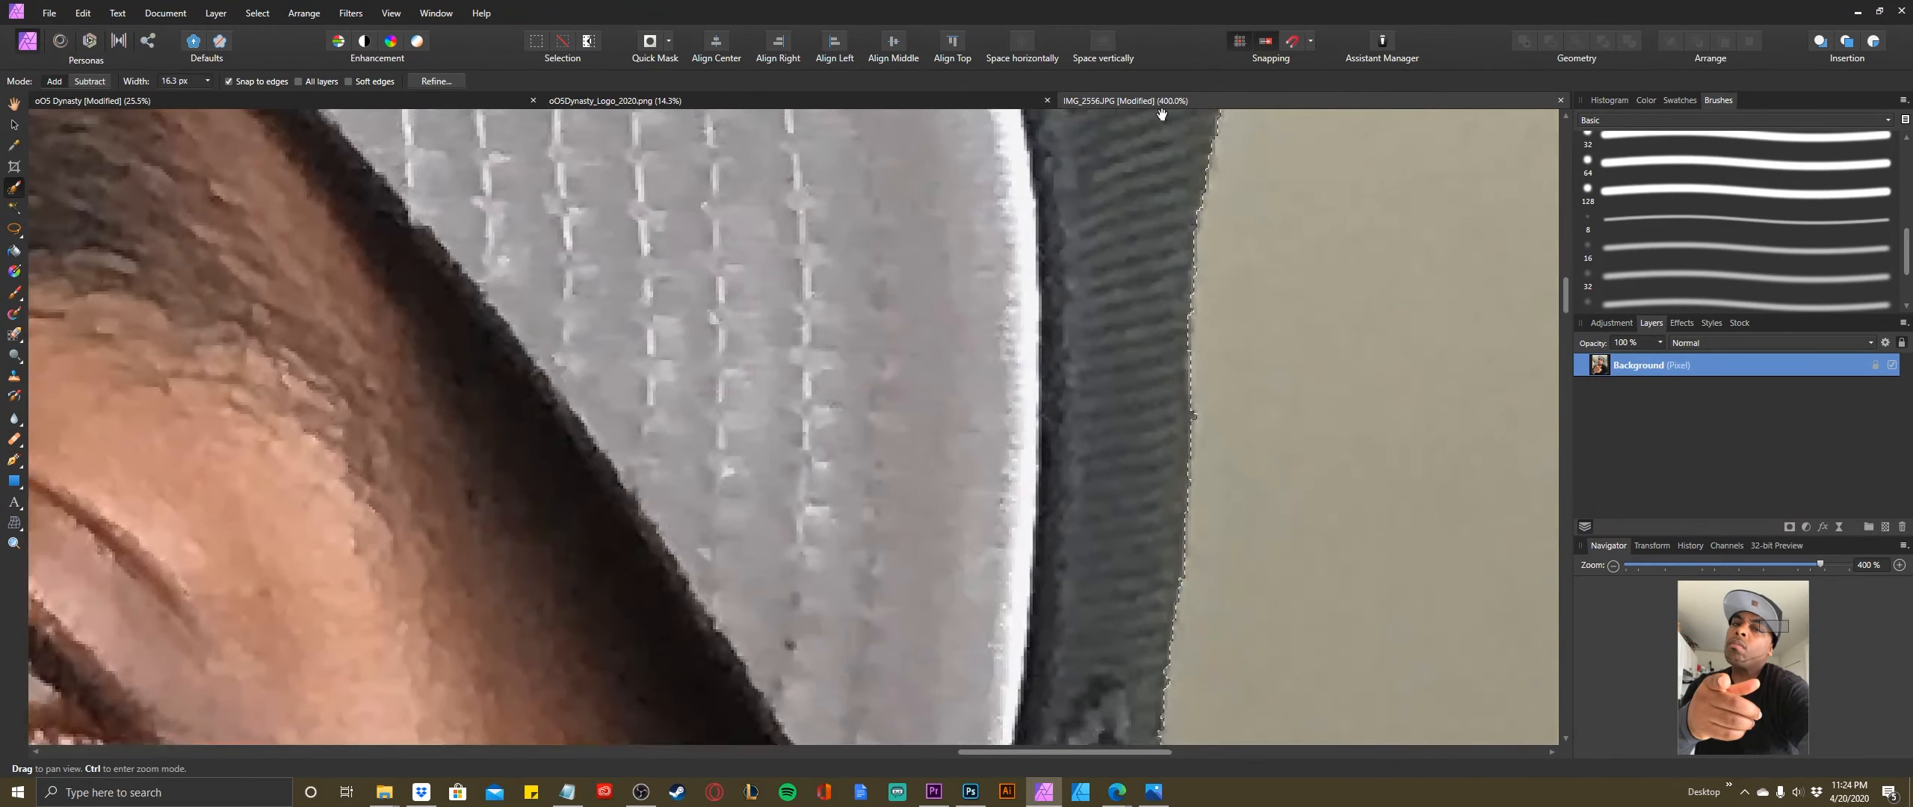
# - Subtract the wrongly selected part of the earlobe so the background selection follows the ear's outline
pyautogui.moveTo(1127, 567); pyautogui.dragTo(1234, 351)
pyautogui.moveTo(1208, 658); pyautogui.dragTo(1283, 382)
pyautogui.moveTo(1163, 713); pyautogui.dragTo(1210, 320)
pyautogui.moveTo(1076, 617); pyautogui.dragTo(1165, 371)
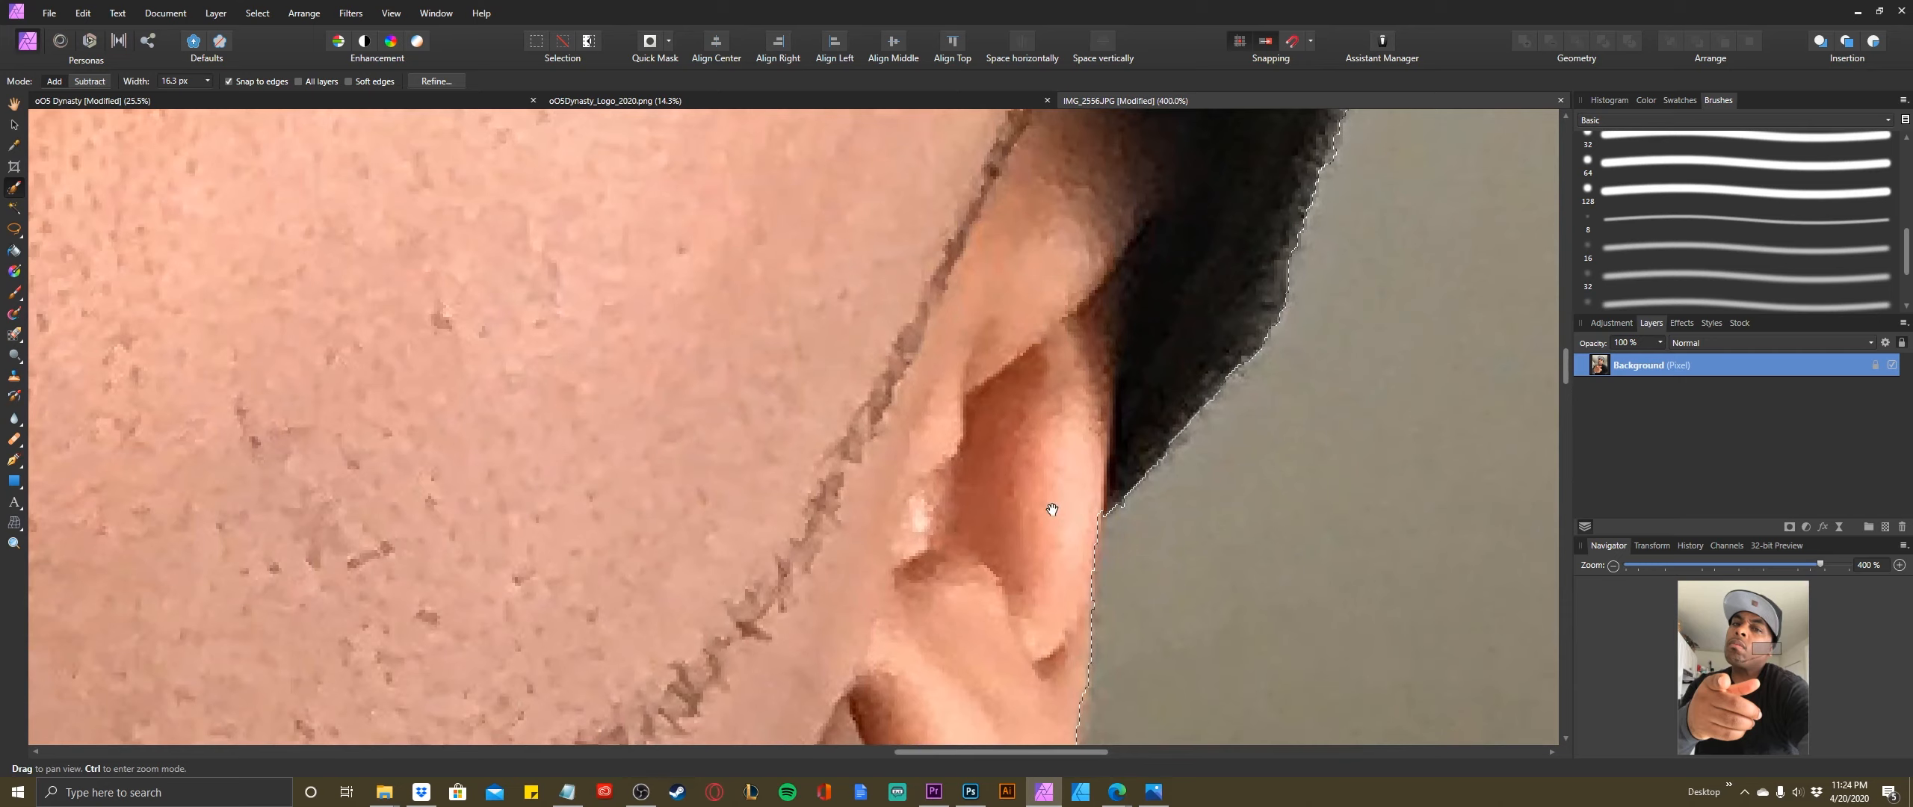
pyautogui.moveTo(1042, 535); pyautogui.dragTo(1113, 384)
pyautogui.moveTo(1113, 547); pyautogui.dragTo(1176, 440)
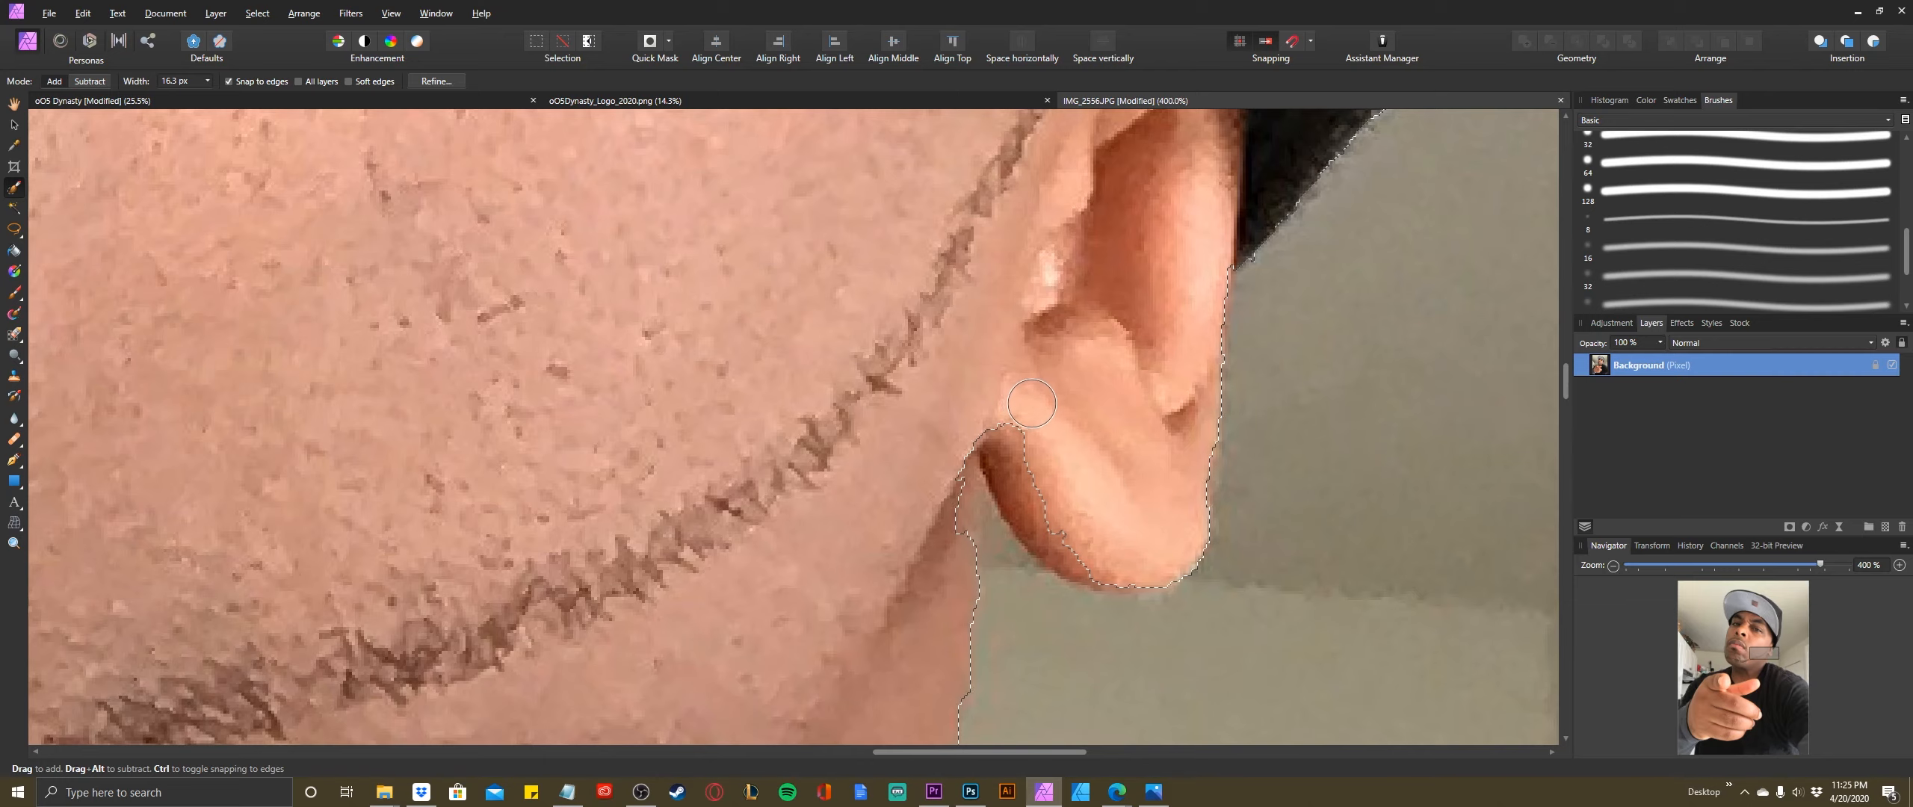
pyautogui.moveTo(1031, 404); pyautogui.dragTo(1051, 418)
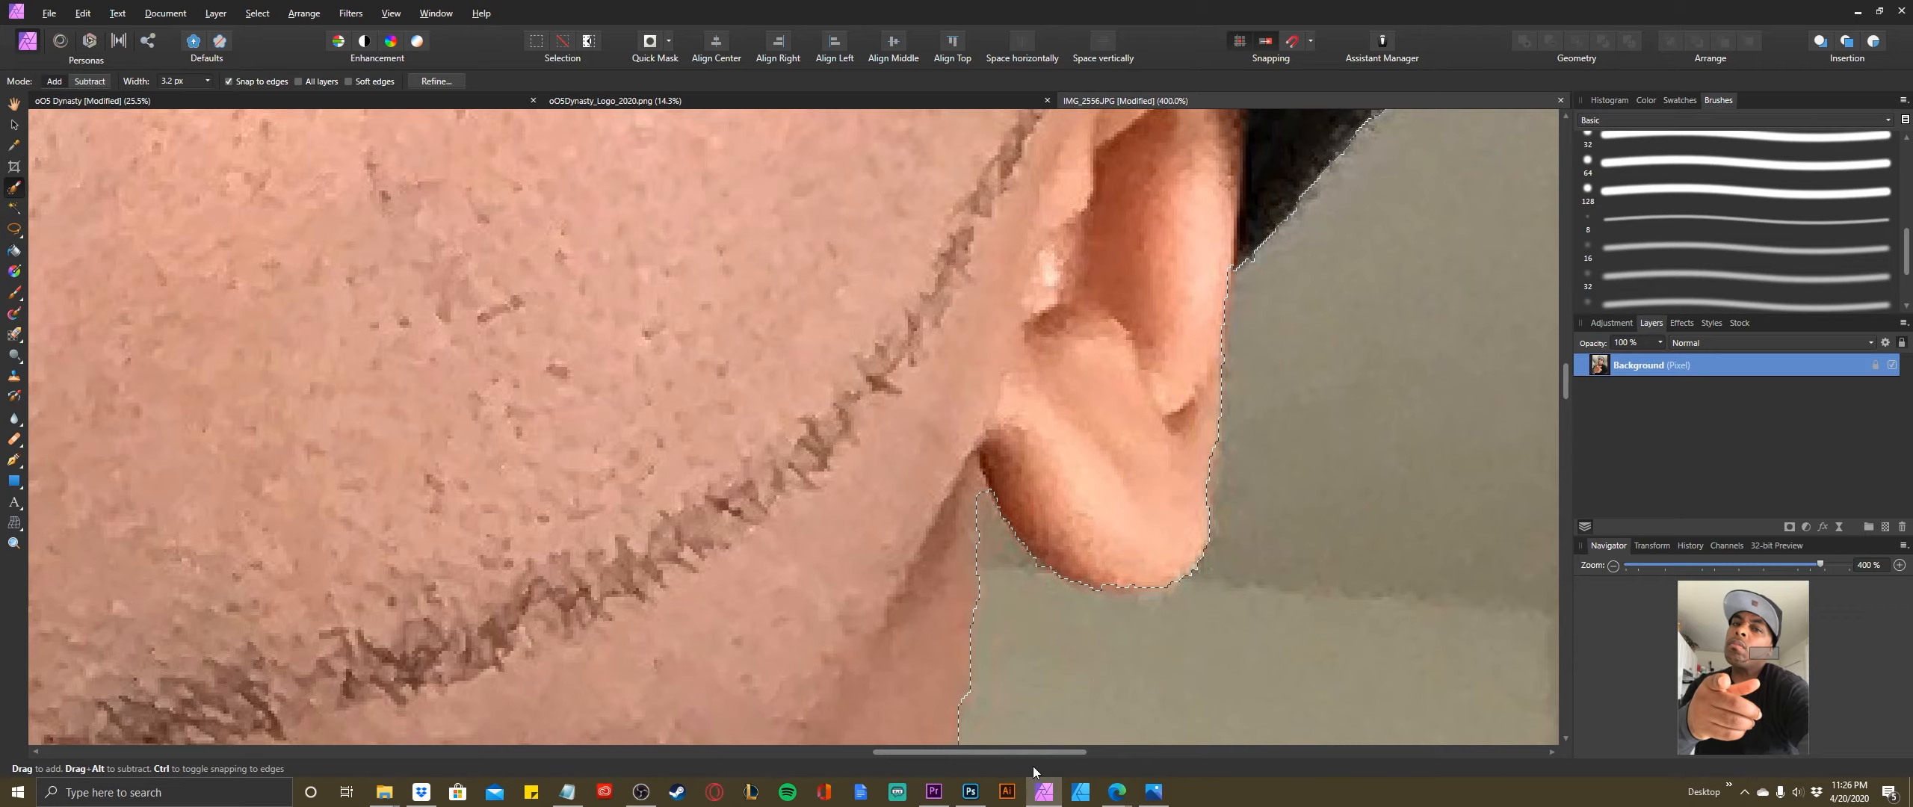
# - Examine the selection edge along the neck and far shoulder, and check the outline around the whole figure
pyautogui.press('space')
pyautogui.moveTo(763, 645); pyautogui.dragTo(948, 183)
pyautogui.moveTo(961, 396); pyautogui.dragTo(751, 384)
pyautogui.moveTo(1153, 516); pyautogui.dragTo(913, 286)
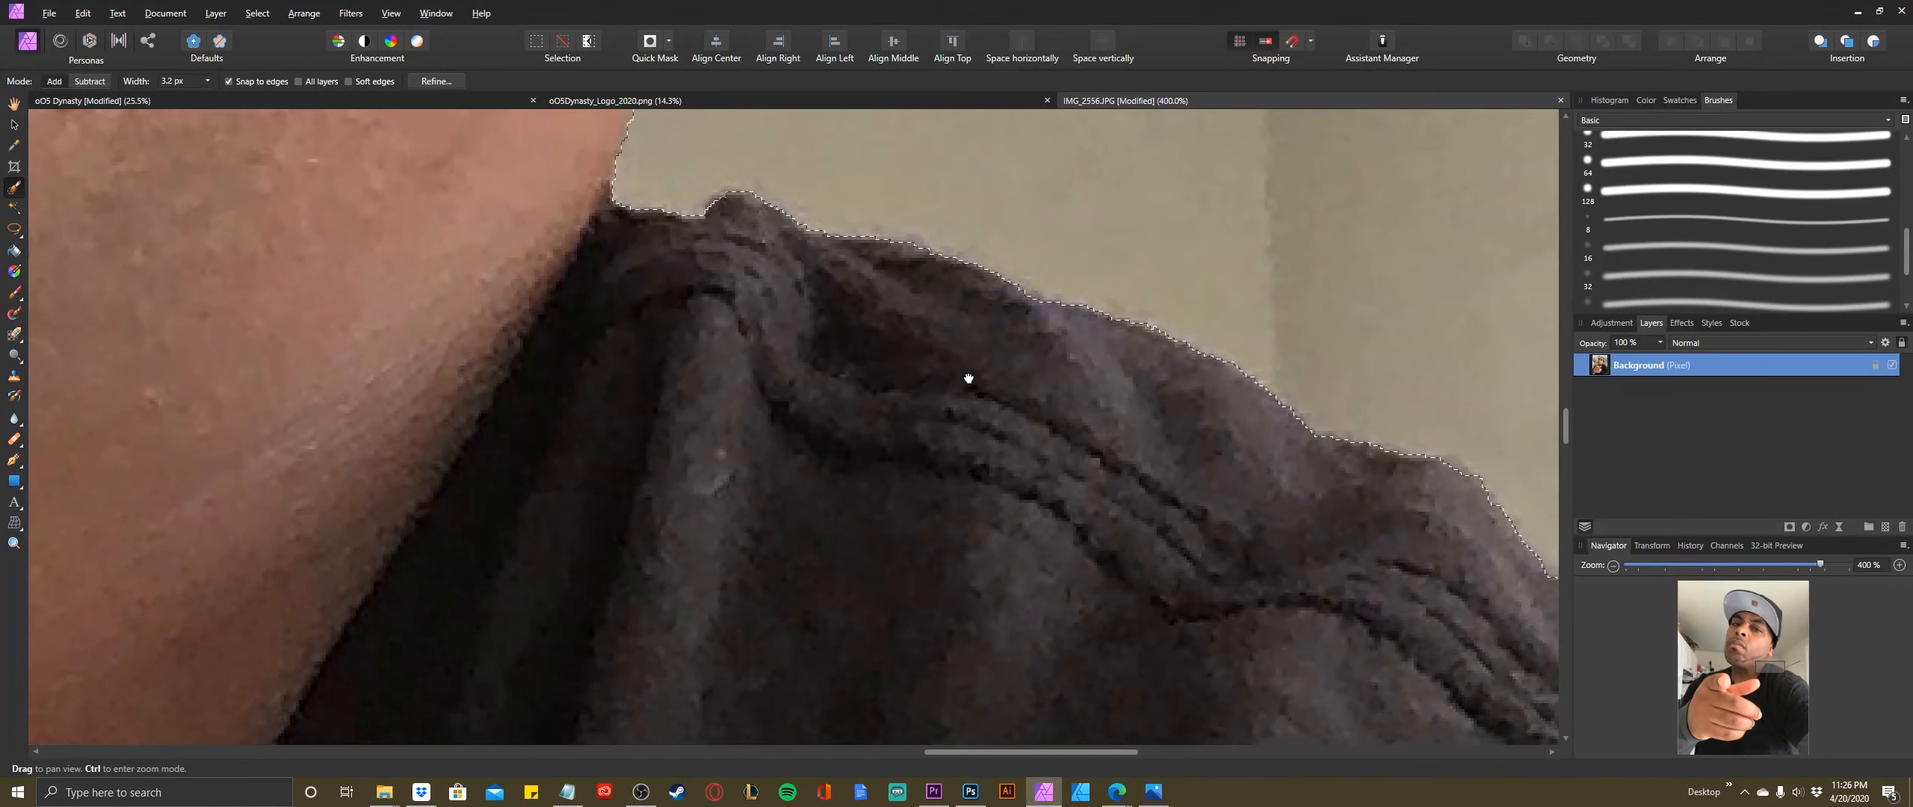
pyautogui.moveTo(968, 379); pyautogui.dragTo(847, 502)
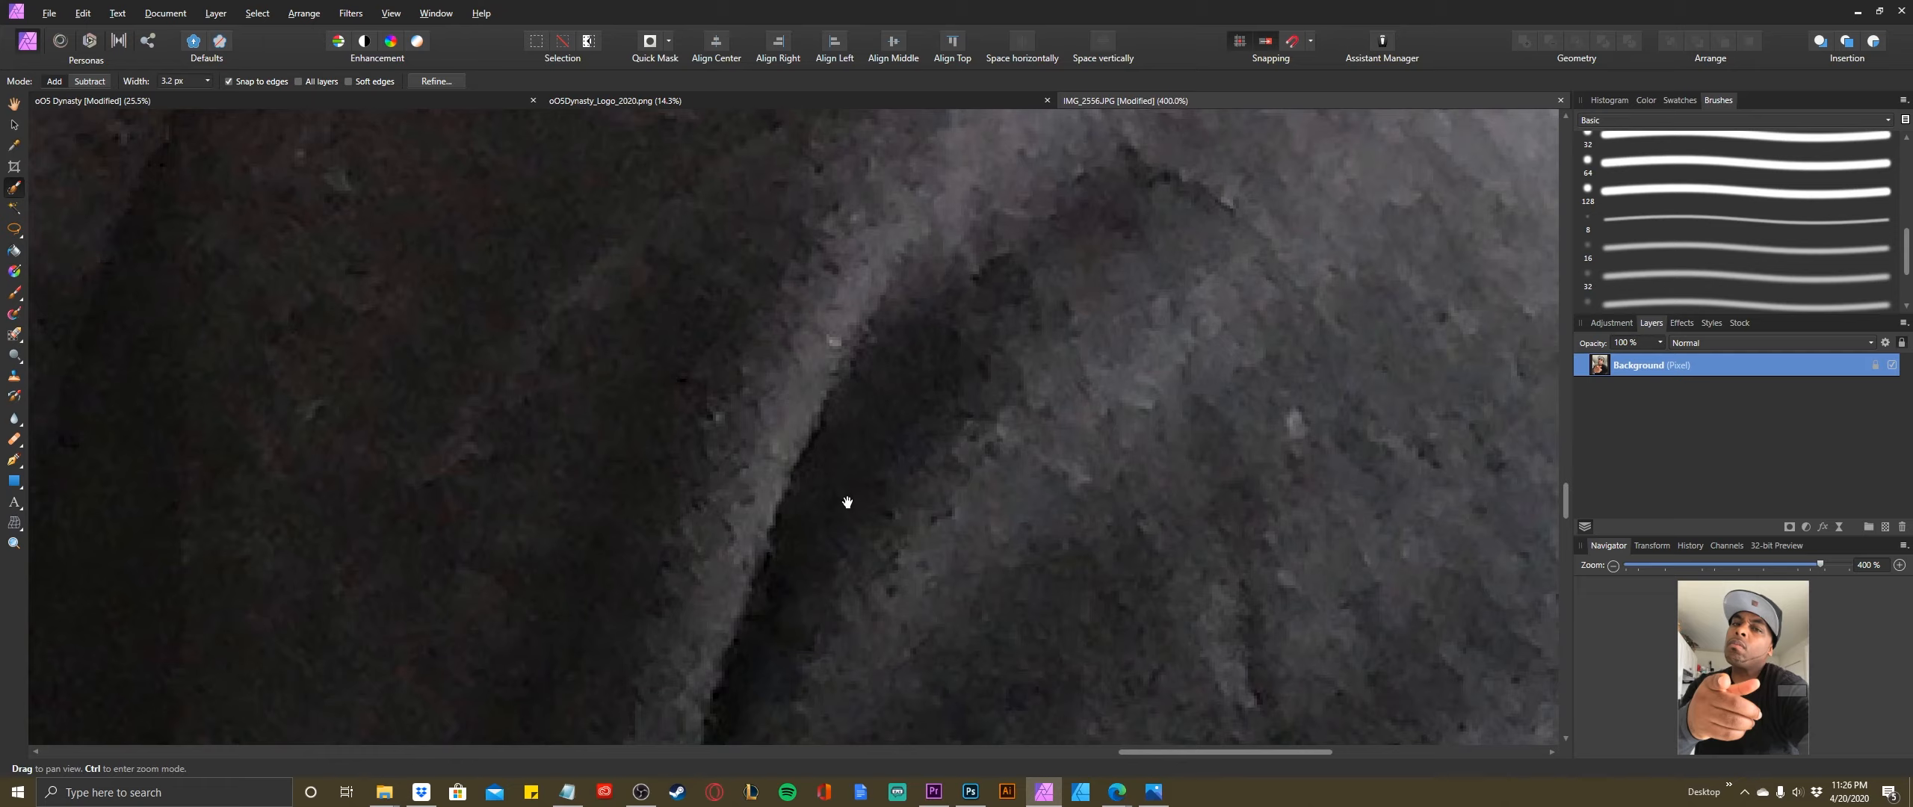
pyautogui.scroll(-8, 847, 503)
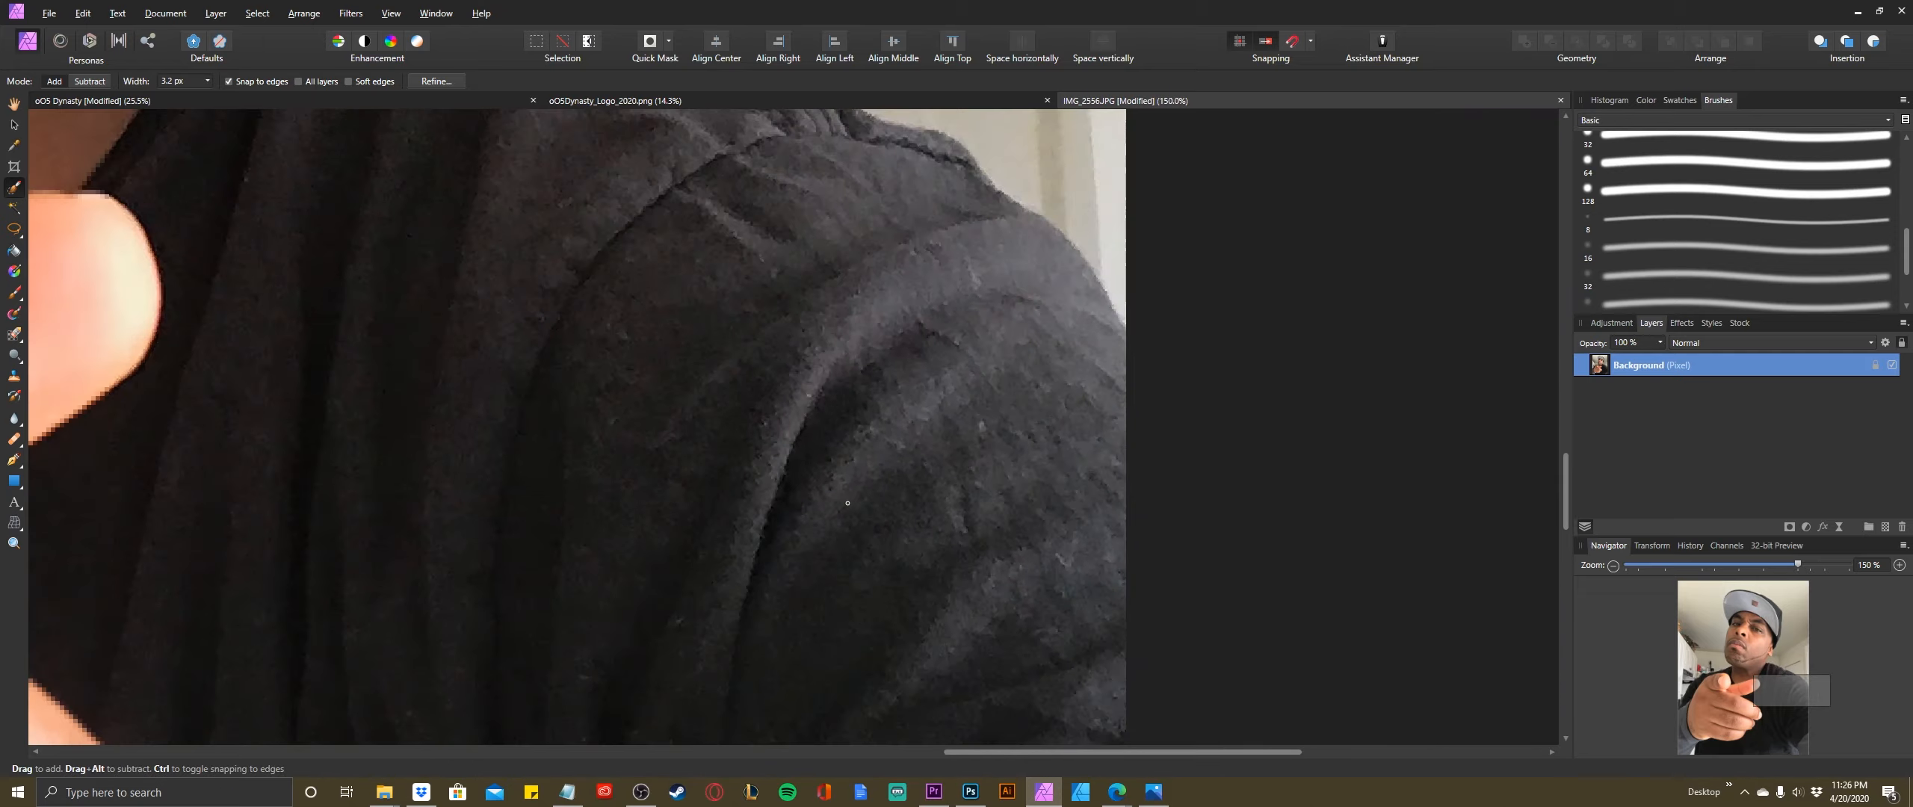
pyautogui.scroll(-3, 806, 548)
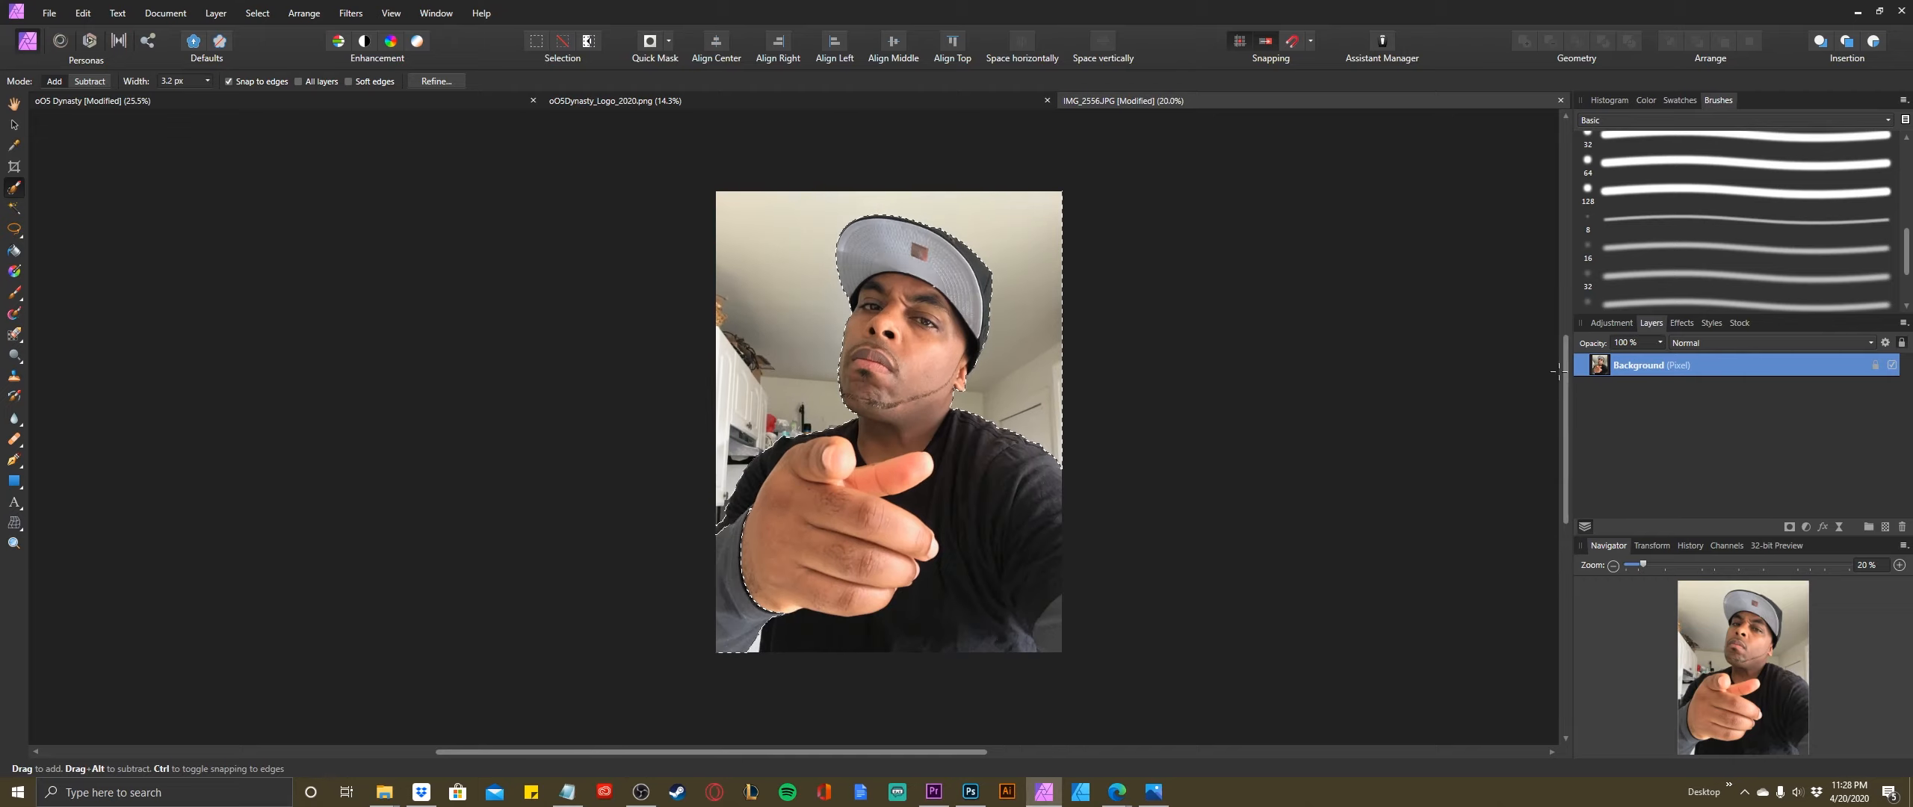
pyautogui.hotkey('ctrl', '+')
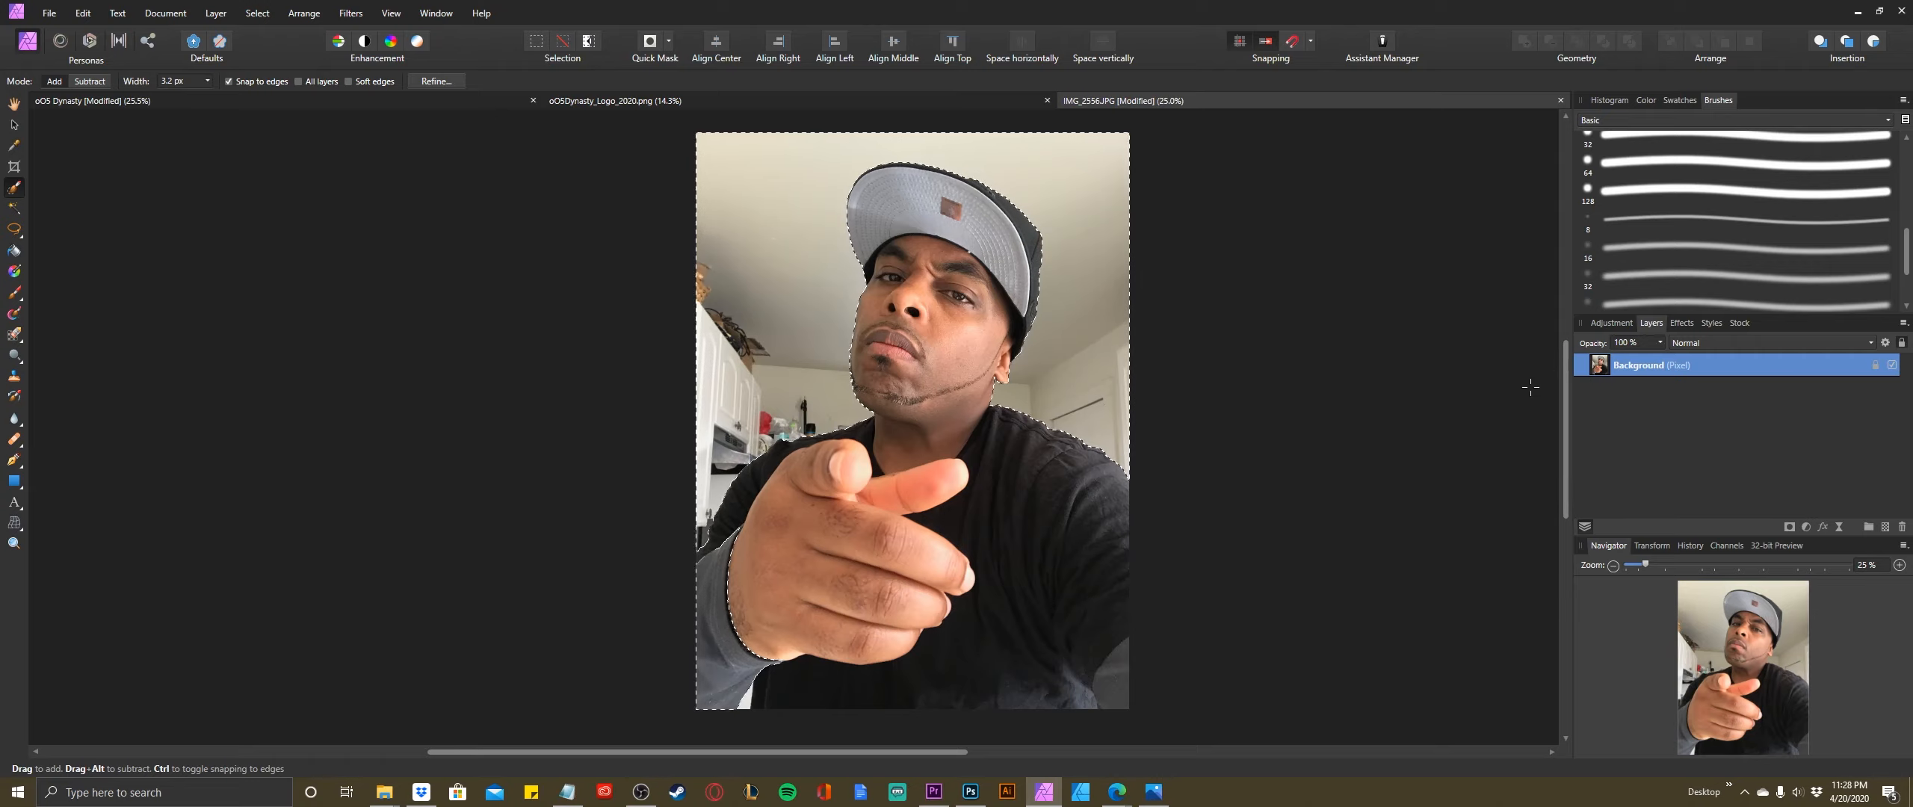
pyautogui.hotkey('ctrl', '+')
pyautogui.hotkey('ctrl', '+')
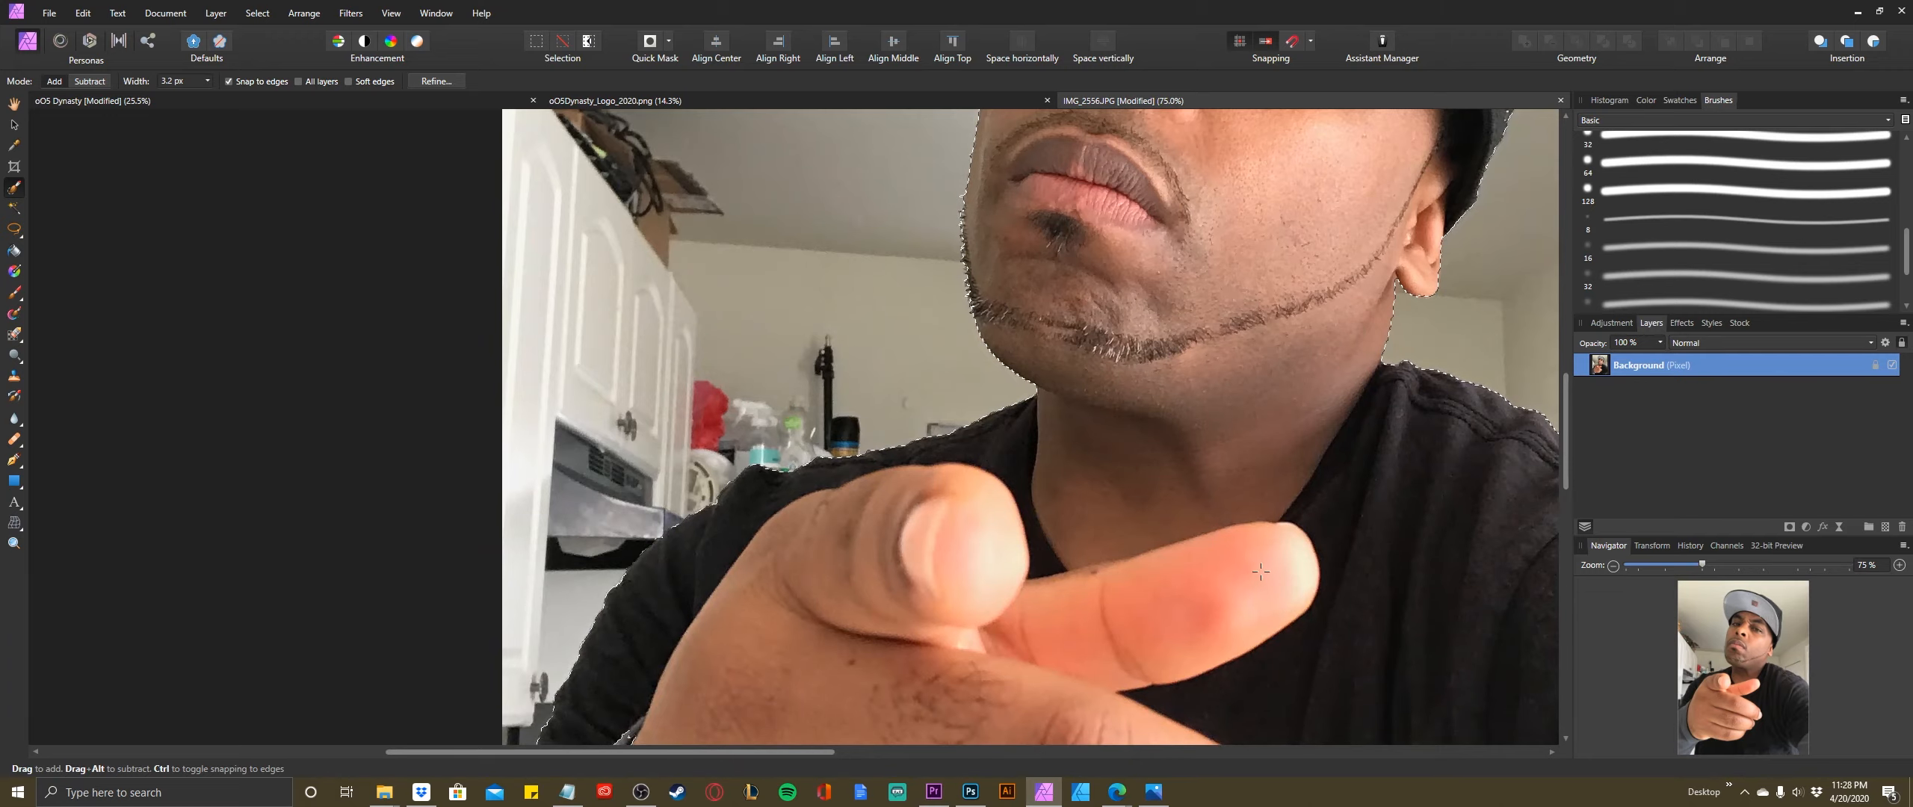
# - Subtract the wrongly selected grey sleeve and cuff beside the fist from the background selection, enlarging the Selection Brush to 427 px
pyautogui.moveTo(1144, 590); pyautogui.dragTo(1563, 172)
pyautogui.moveTo(1282, 511); pyautogui.dragTo(1235, 401)
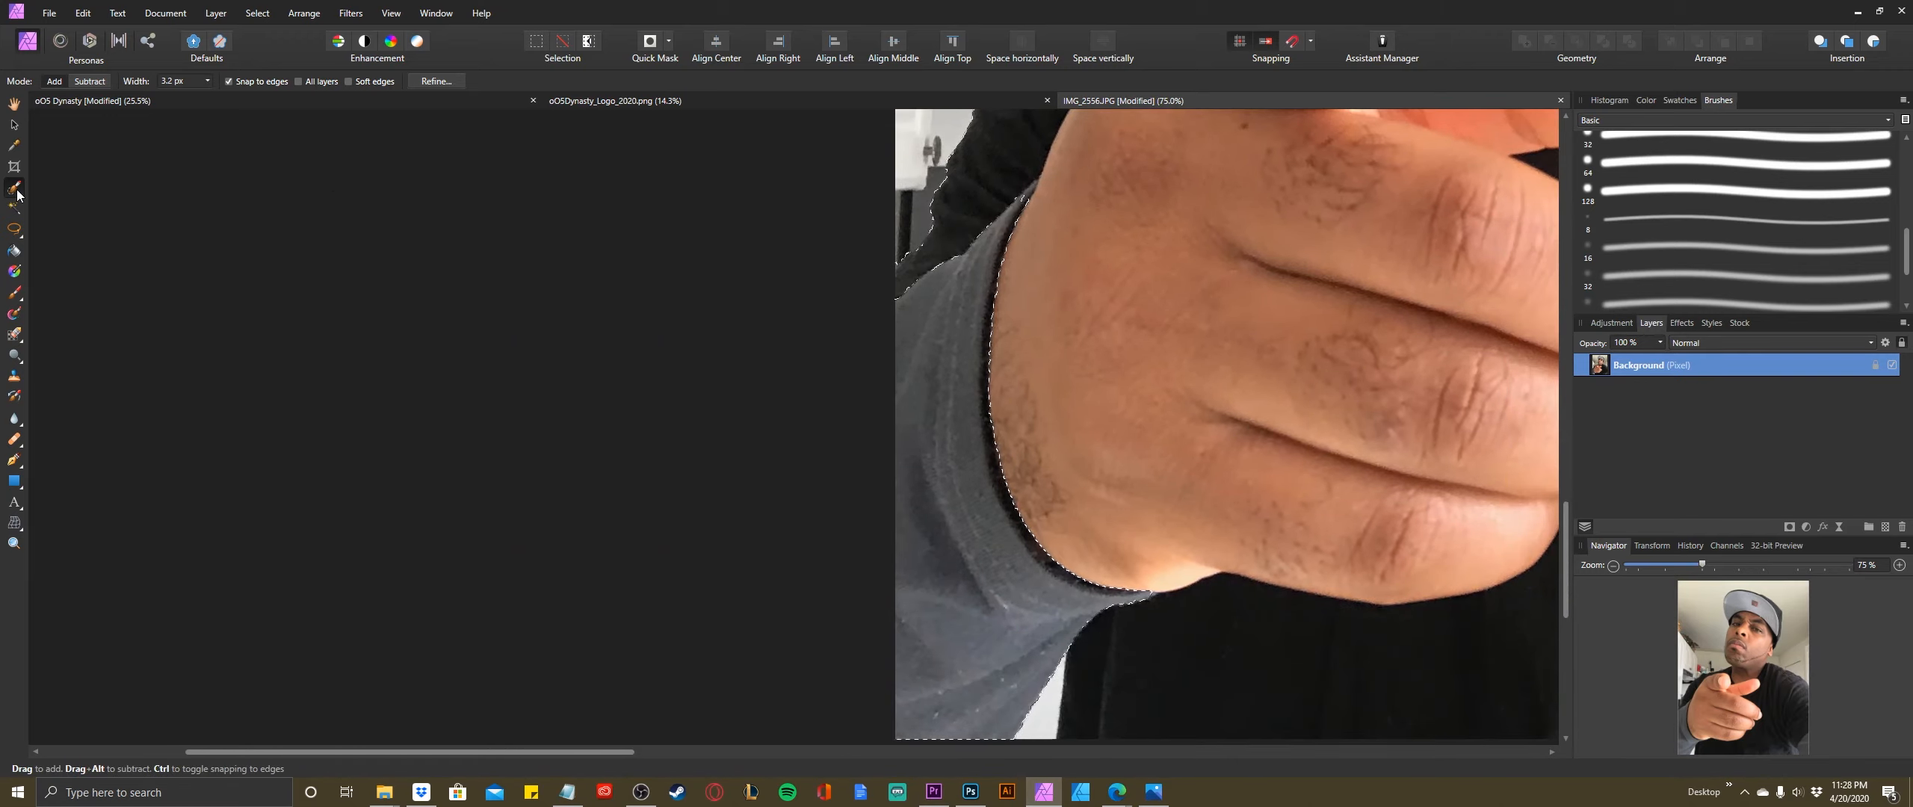
pyautogui.moveTo(1008, 236)
pyautogui.mouseDown()
pyautogui.moveTo(958, 240)
pyautogui.moveTo(1036, 197)
pyautogui.moveTo(955, 301)
pyautogui.moveTo(1040, 301)
pyautogui.moveTo(1038, 258)
pyautogui.moveTo(970, 322)
pyautogui.moveTo(944, 410)
pyautogui.moveTo(963, 457)
pyautogui.moveTo(931, 499)
pyautogui.moveTo(959, 464)
pyautogui.mouseUp()
pyautogui.press(']')
pyautogui.press(']')
pyautogui.press(']')
pyautogui.press(']')
pyautogui.press(']')
pyautogui.press(']')
pyautogui.press(']')
pyautogui.press(']')
pyautogui.press(']')
pyautogui.press(']')
pyautogui.press(']')
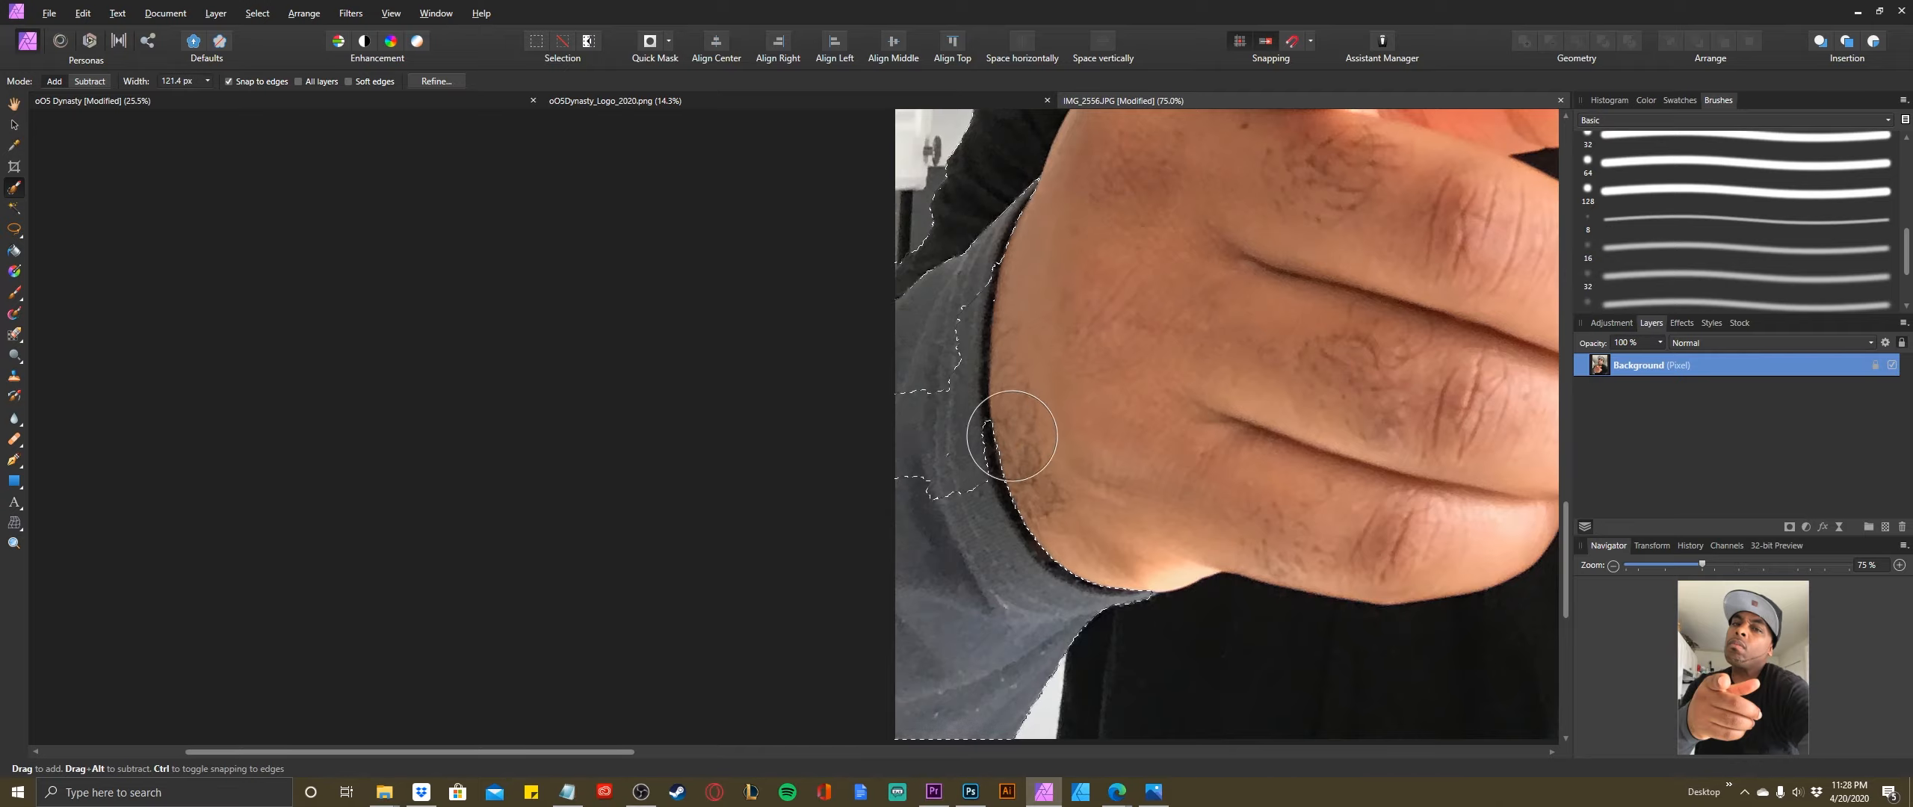
pyautogui.press(']')
pyautogui.press(']')
pyautogui.press(']')
pyautogui.press(']')
pyautogui.press(']')
pyautogui.press(']')
pyautogui.press(']')
pyautogui.press(']')
pyautogui.press(']')
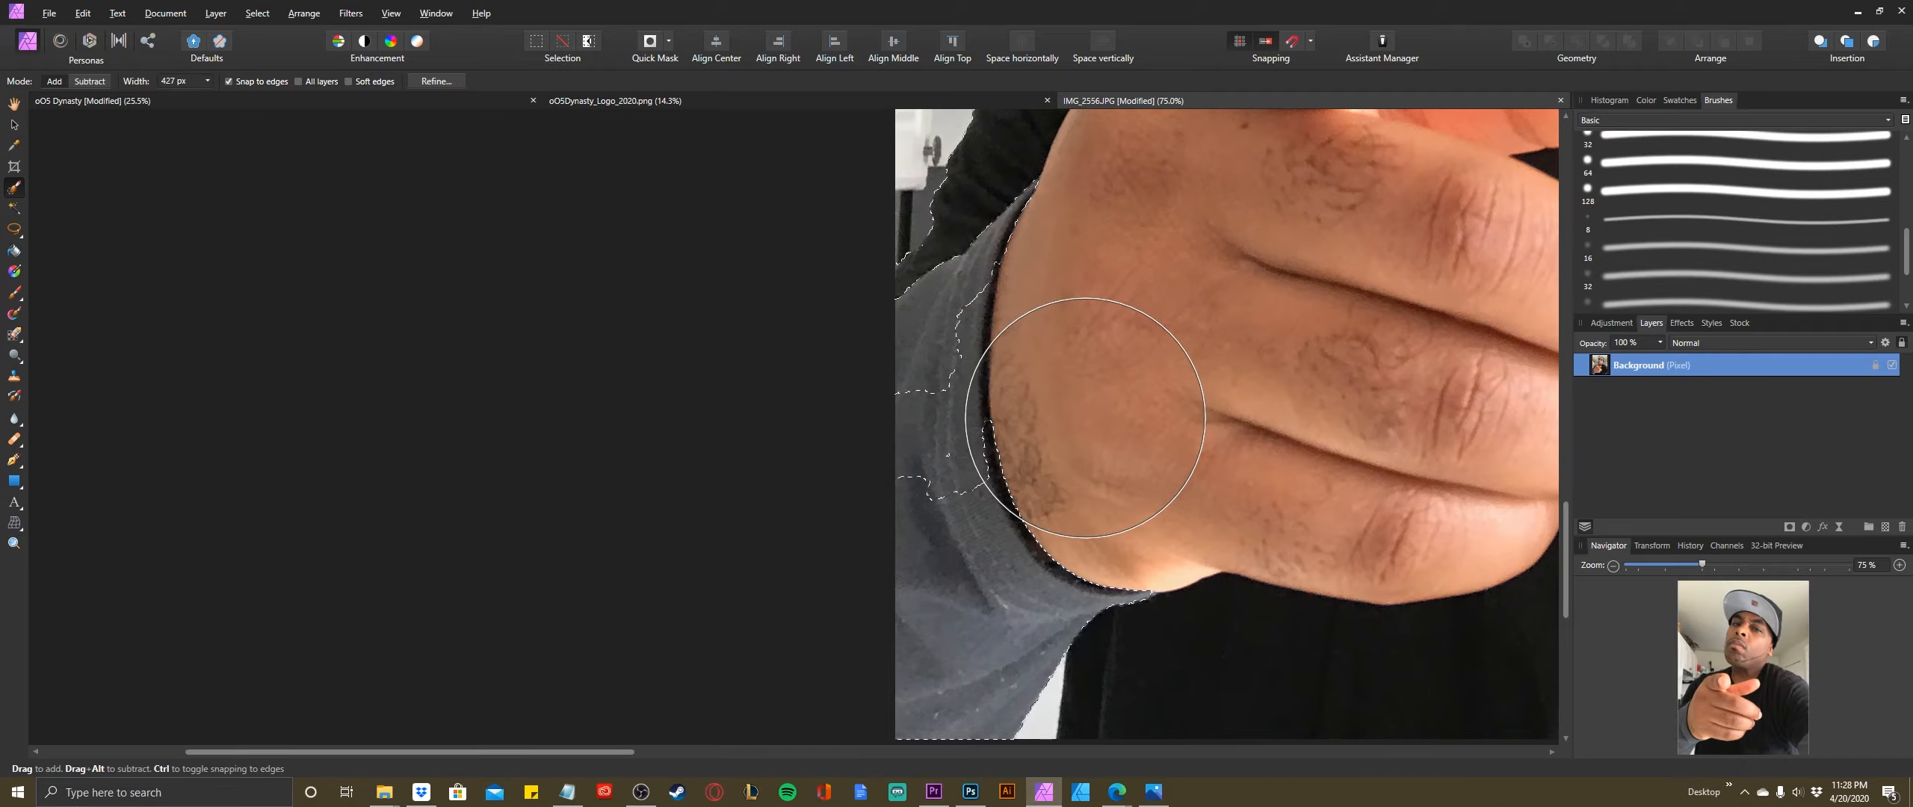
pyautogui.moveTo(1131, 457)
pyautogui.mouseDown()
pyautogui.moveTo(1052, 429)
pyautogui.moveTo(977, 456)
pyautogui.moveTo(928, 509)
pyautogui.moveTo(940, 671)
pyautogui.moveTo(929, 426)
pyautogui.moveTo(956, 362)
pyautogui.moveTo(998, 369)
pyautogui.moveTo(1072, 325)
pyautogui.moveTo(1134, 277)
pyautogui.mouseUp()
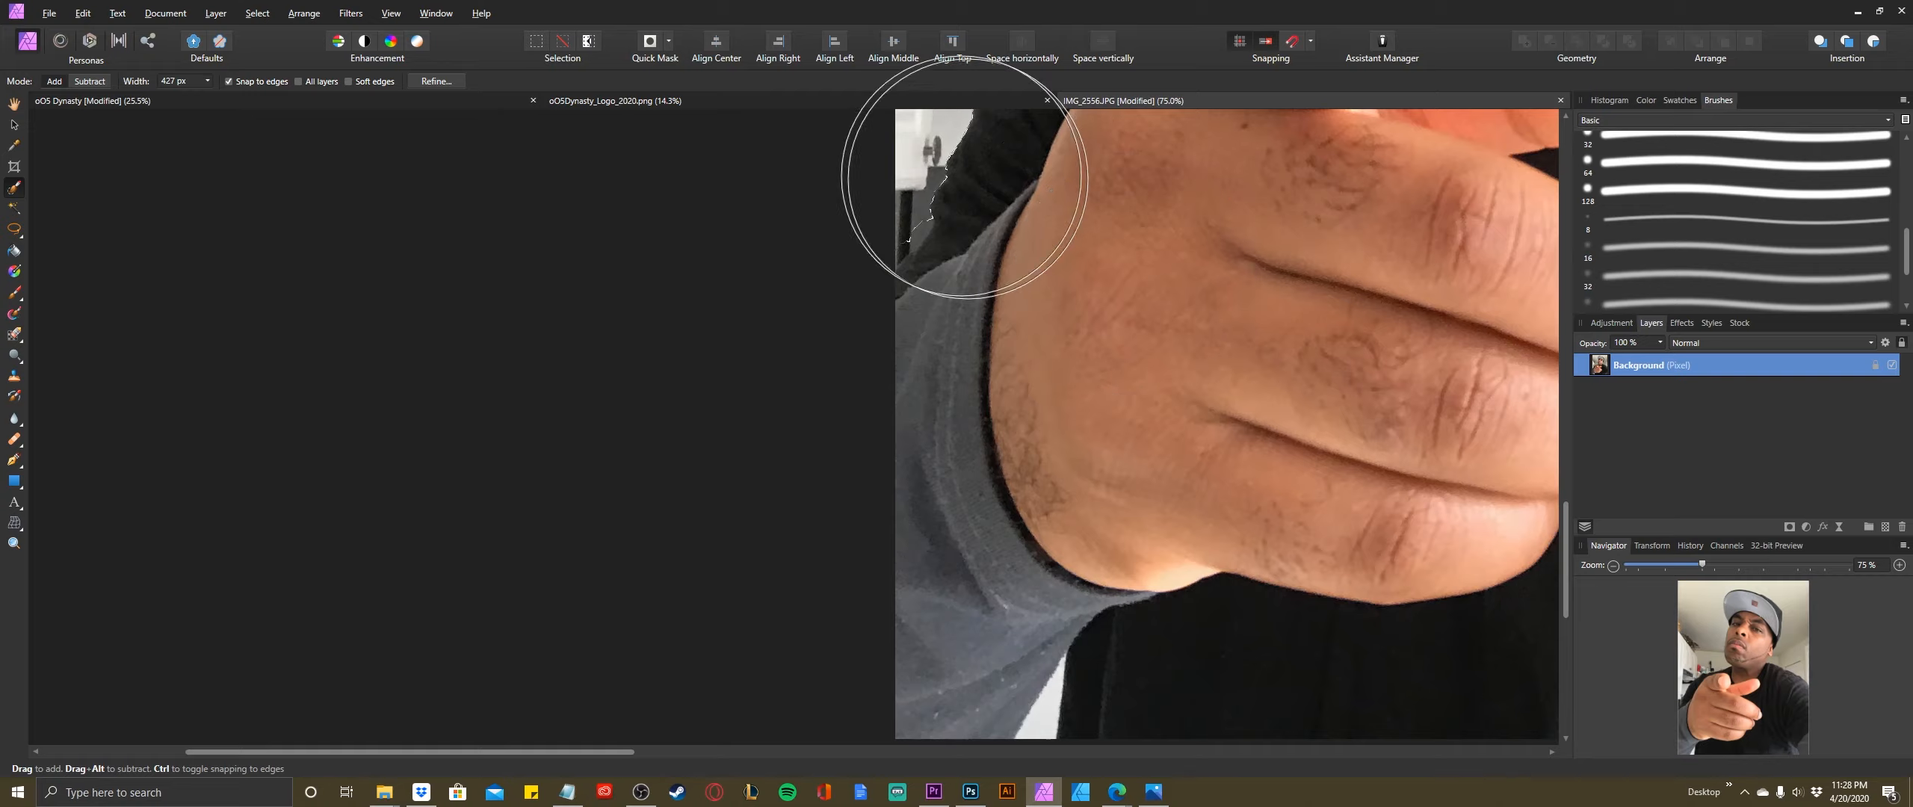
# - Add the narrow background gap above the sleeve at the photo's side edge to the selection with a 60.7 px brush
pyautogui.press('[')
pyautogui.press('[')
pyautogui.press('[')
pyautogui.press('[')
pyautogui.press('[')
pyautogui.press('[')
pyautogui.press('[')
pyautogui.press('[')
pyautogui.press('[')
pyautogui.press('[')
pyautogui.press('[')
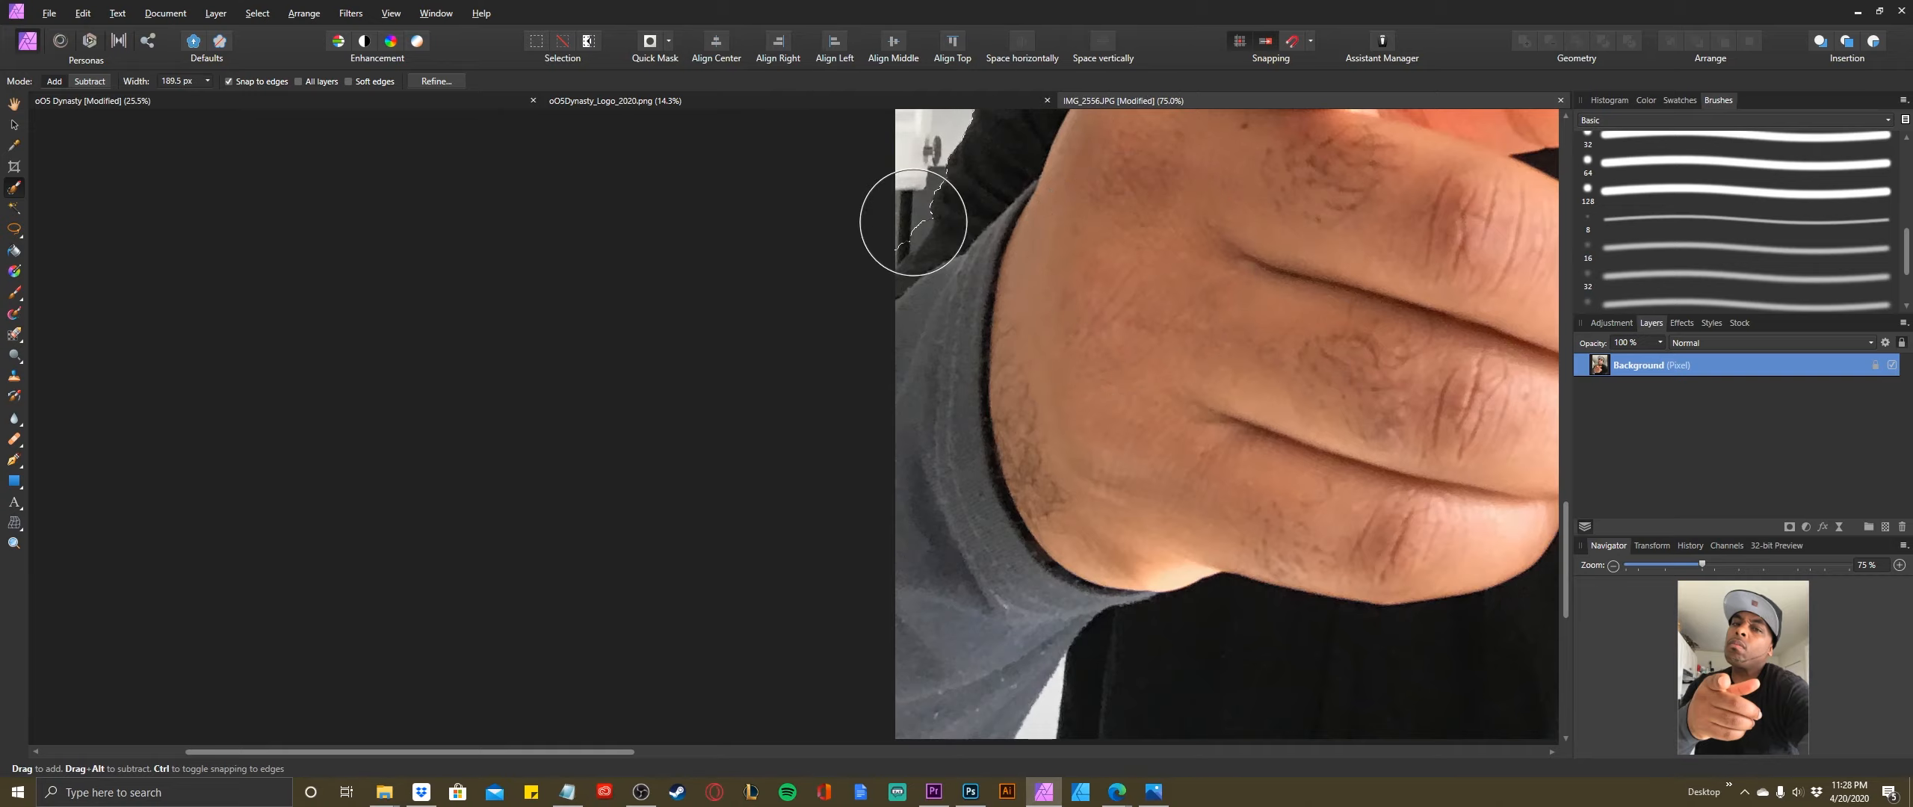
pyautogui.press('[')
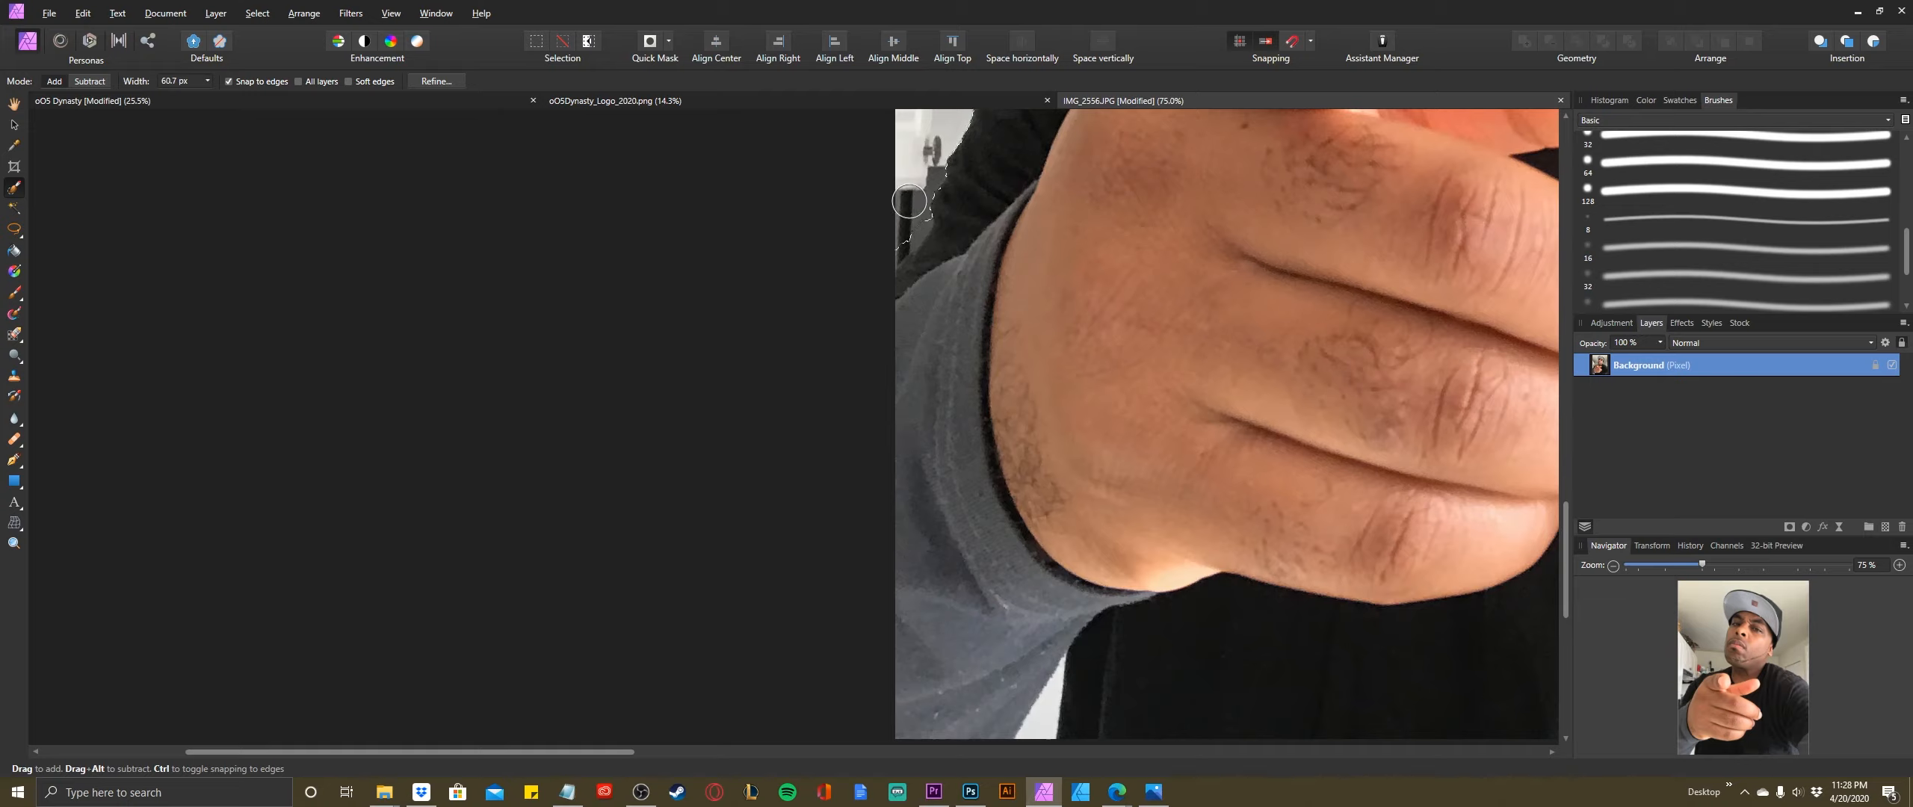
pyautogui.moveTo(908, 207); pyautogui.dragTo(894, 235)
# - Add the small white background gap below the sleeve at the photo's lower edge to the selection with a 31.7 px brush
pyautogui.press('[')
pyautogui.press('[')
pyautogui.press('[')
pyautogui.press('[')
pyautogui.press('[')
pyautogui.press('[')
pyautogui.moveTo(1057, 679); pyautogui.dragTo(1039, 750)
# - Mask the Background layer with the inverted pixel selection so only the man is kept, and deselect
pyautogui.scroll(-5, 1544, 676)
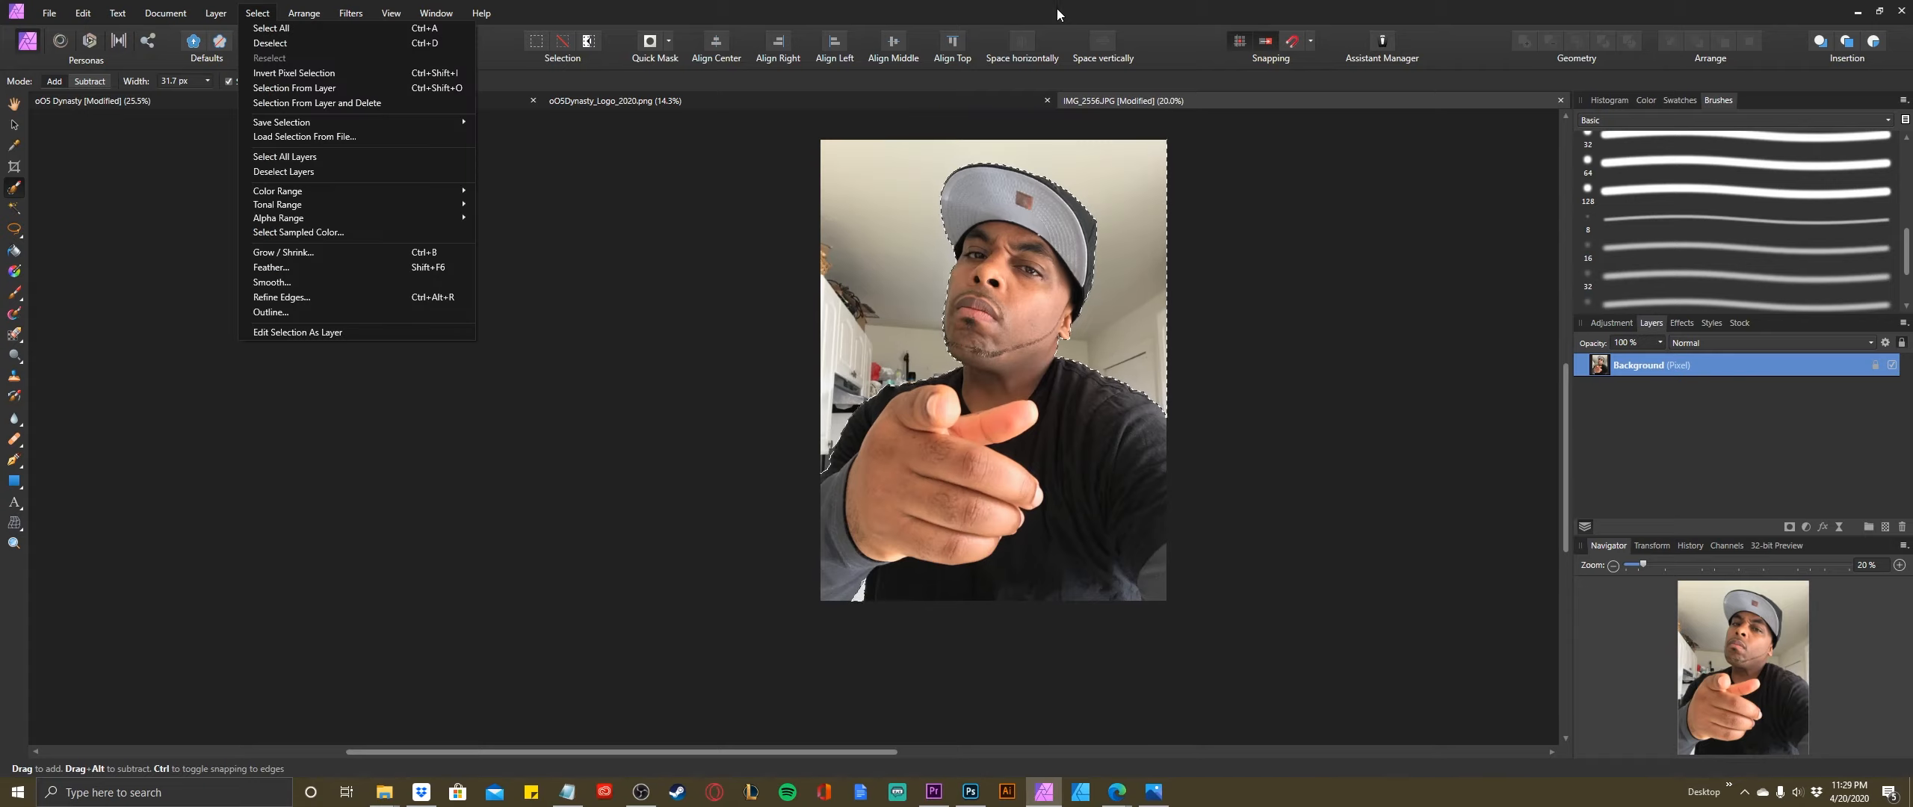
pyautogui.click(1056, 13)
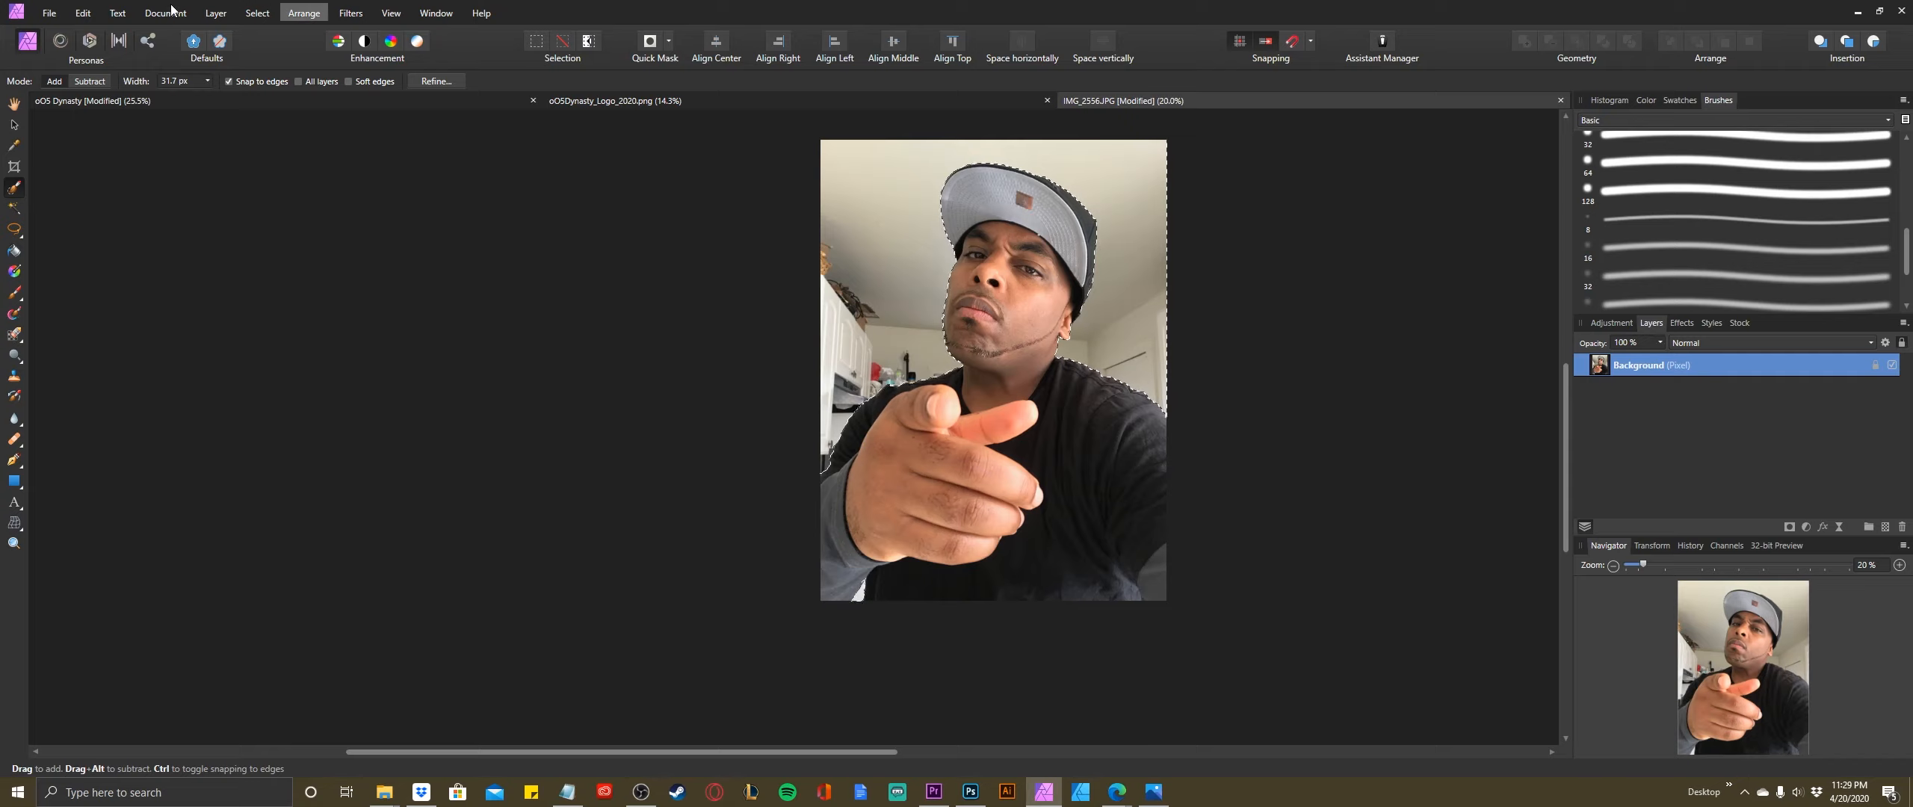
pyautogui.click(246, 17)
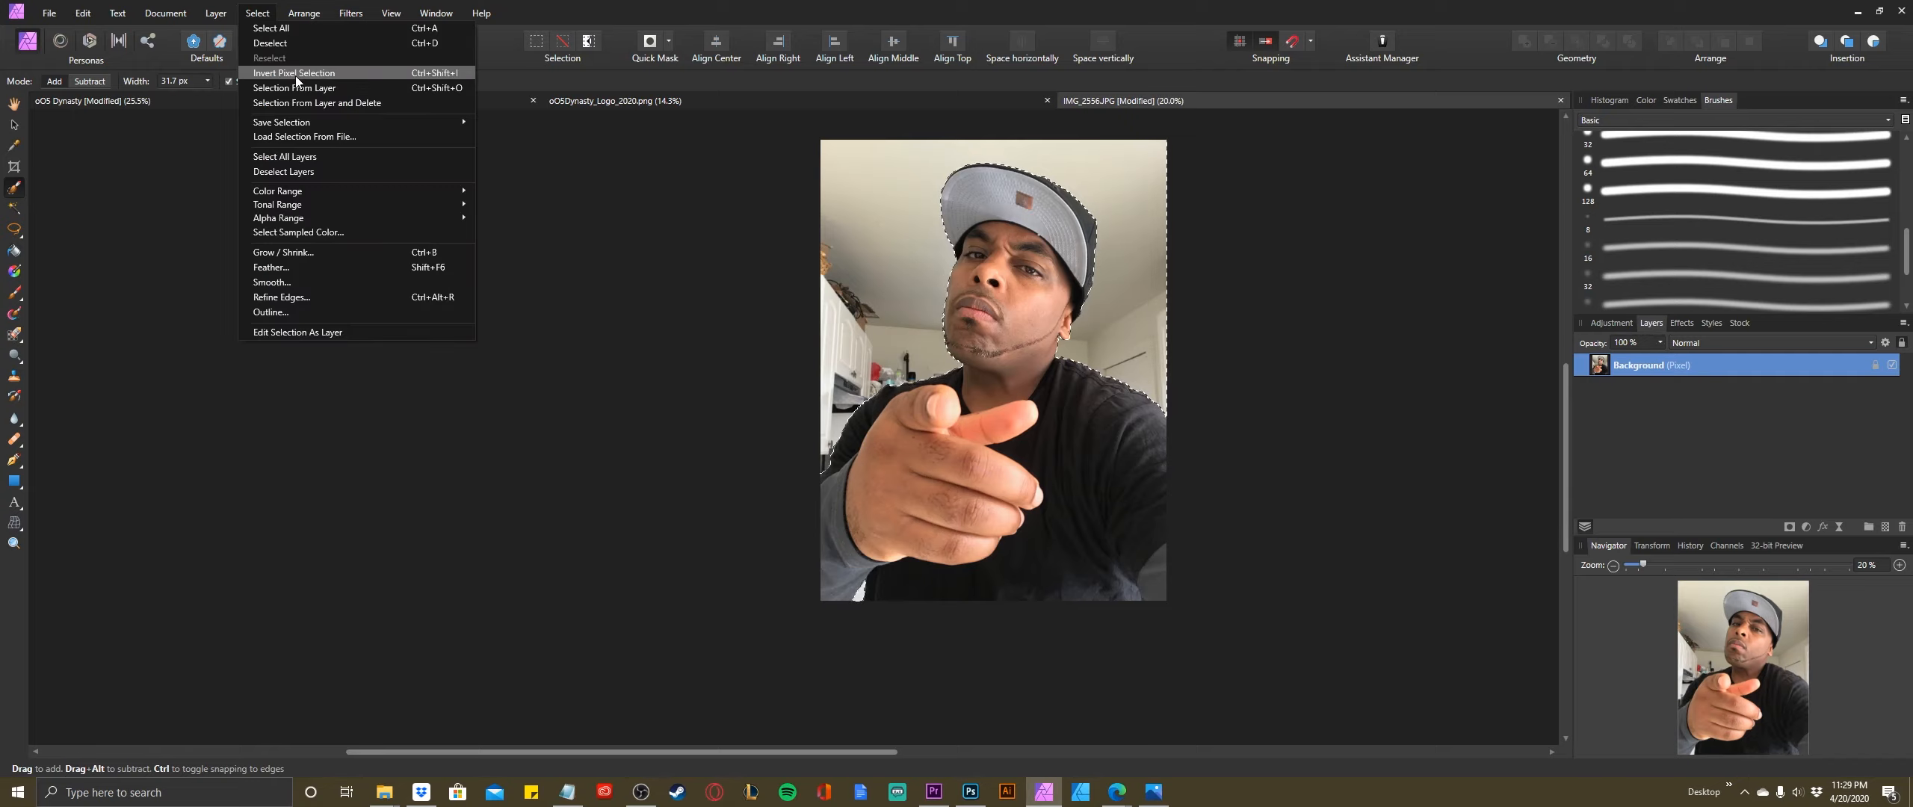
pyautogui.click(325, 77)
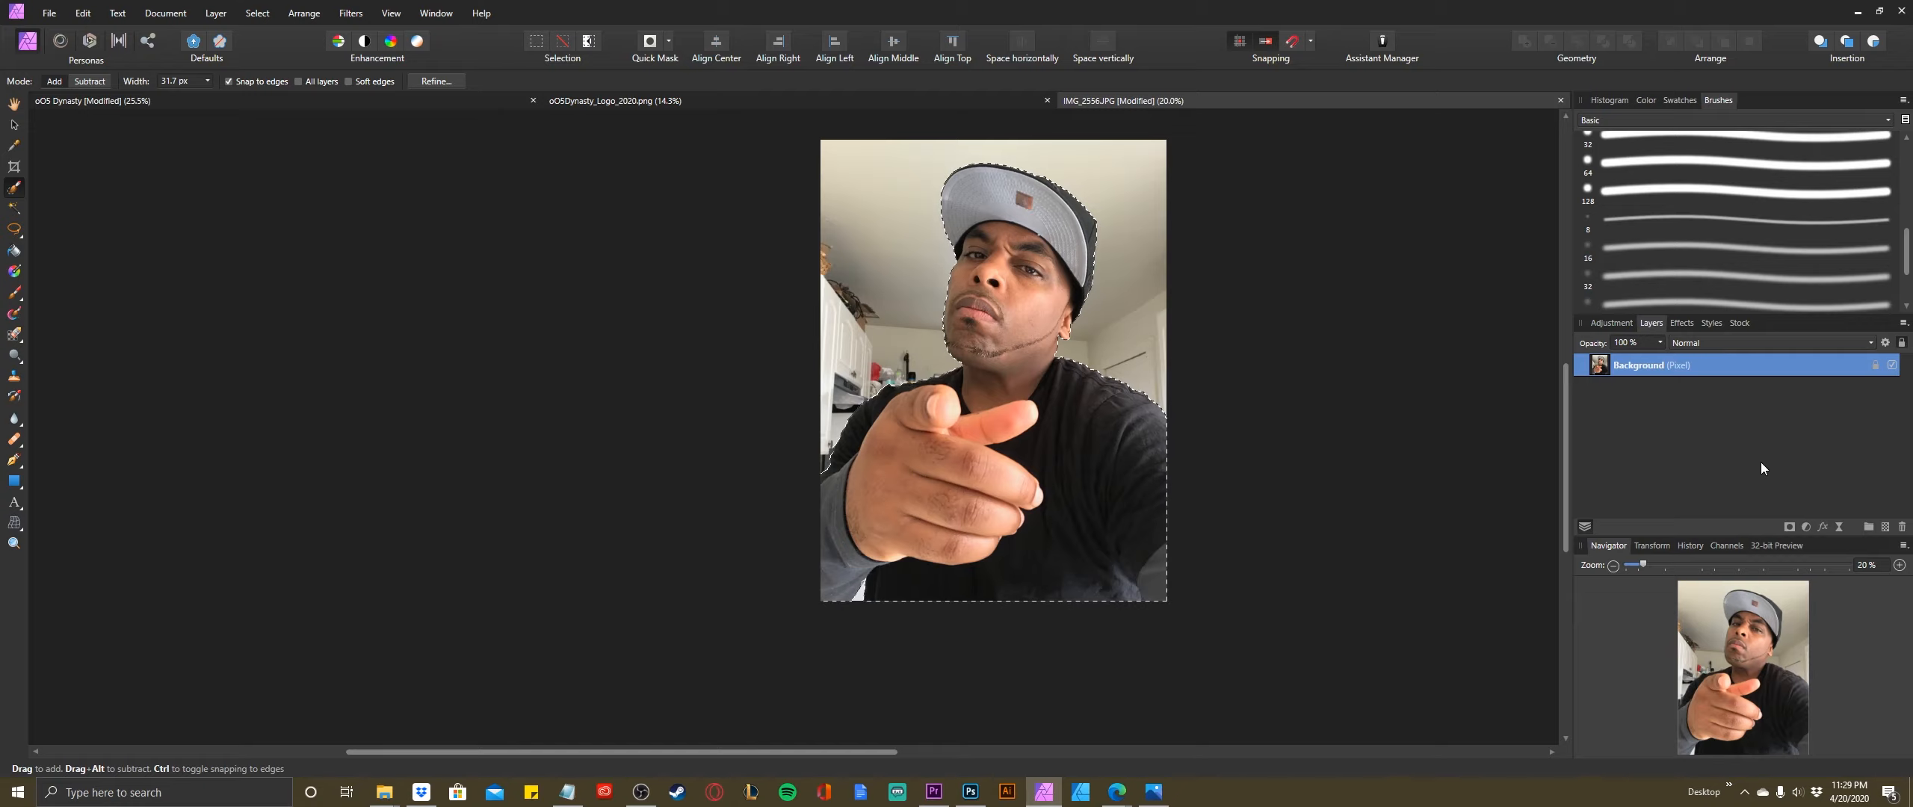
pyautogui.click(1788, 527)
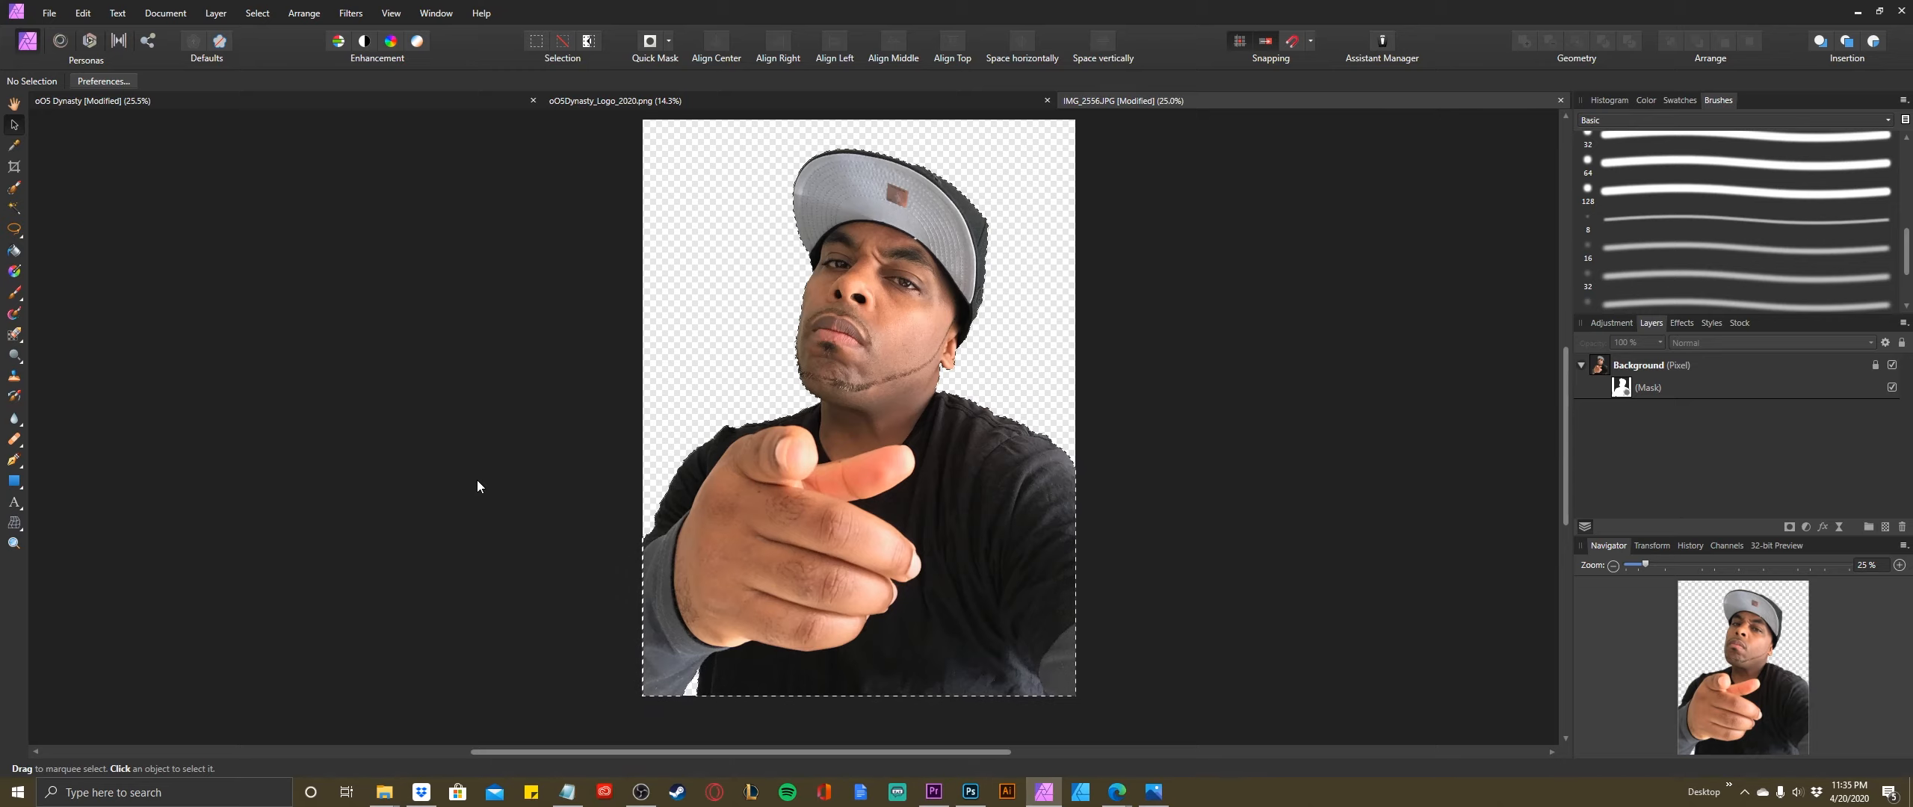
pyautogui.click(257, 13)
pyautogui.click(329, 36)
# - Export the masked cut-out as a PNG named IMG_2556 into the Affinity Masking folder
pyautogui.click(54, 15)
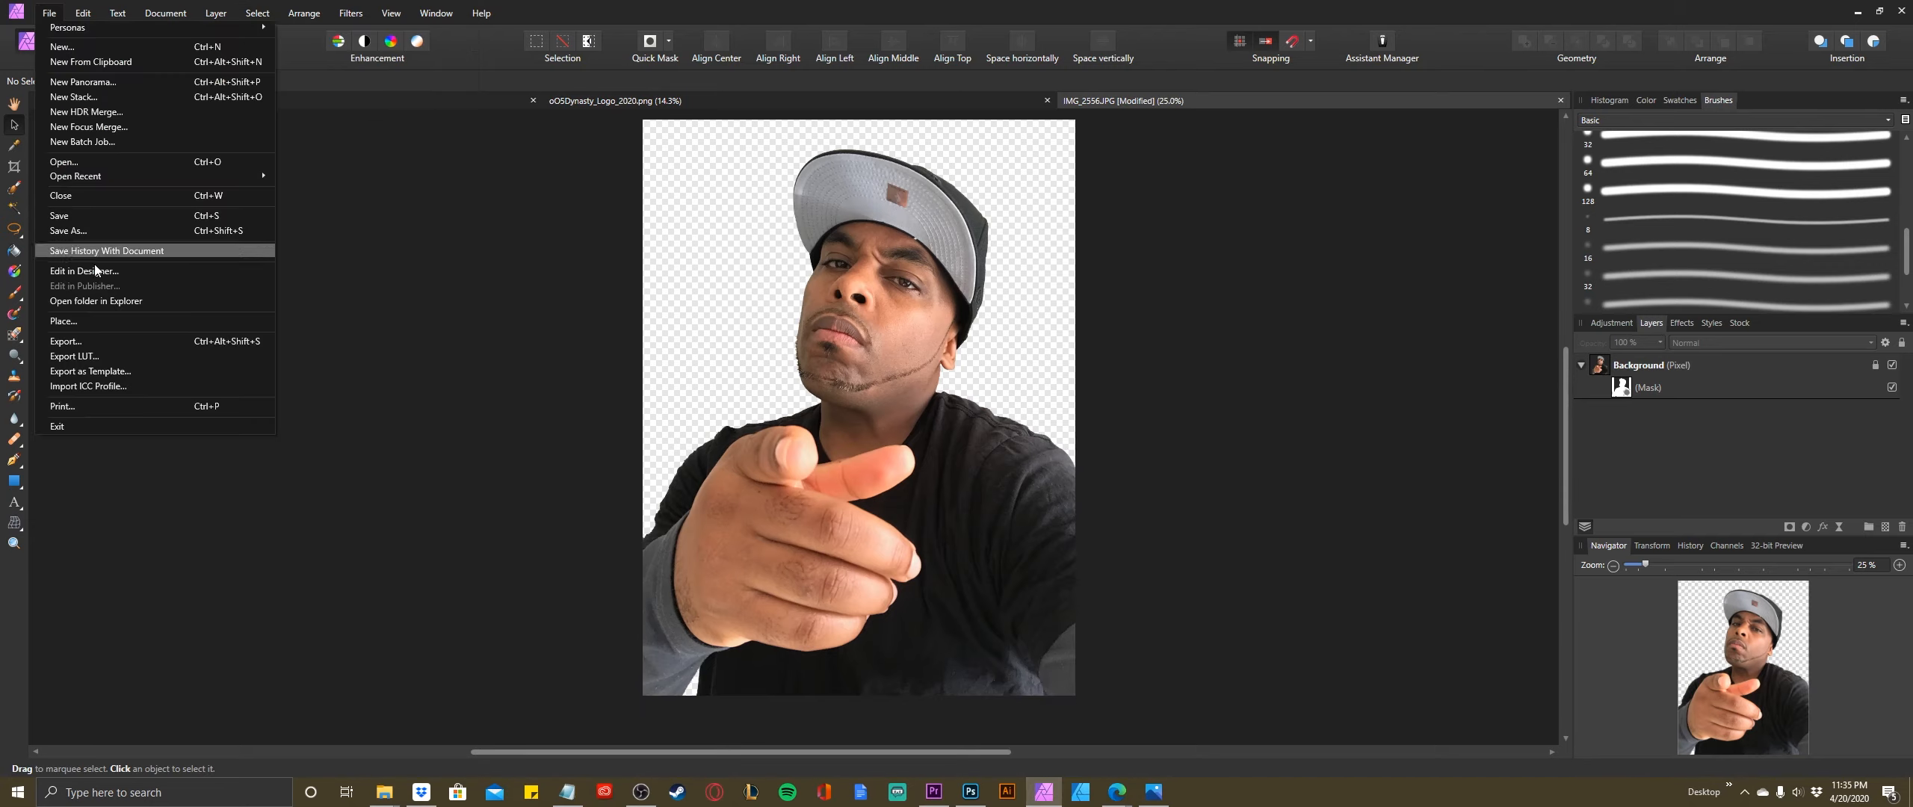
pyautogui.click(105, 342)
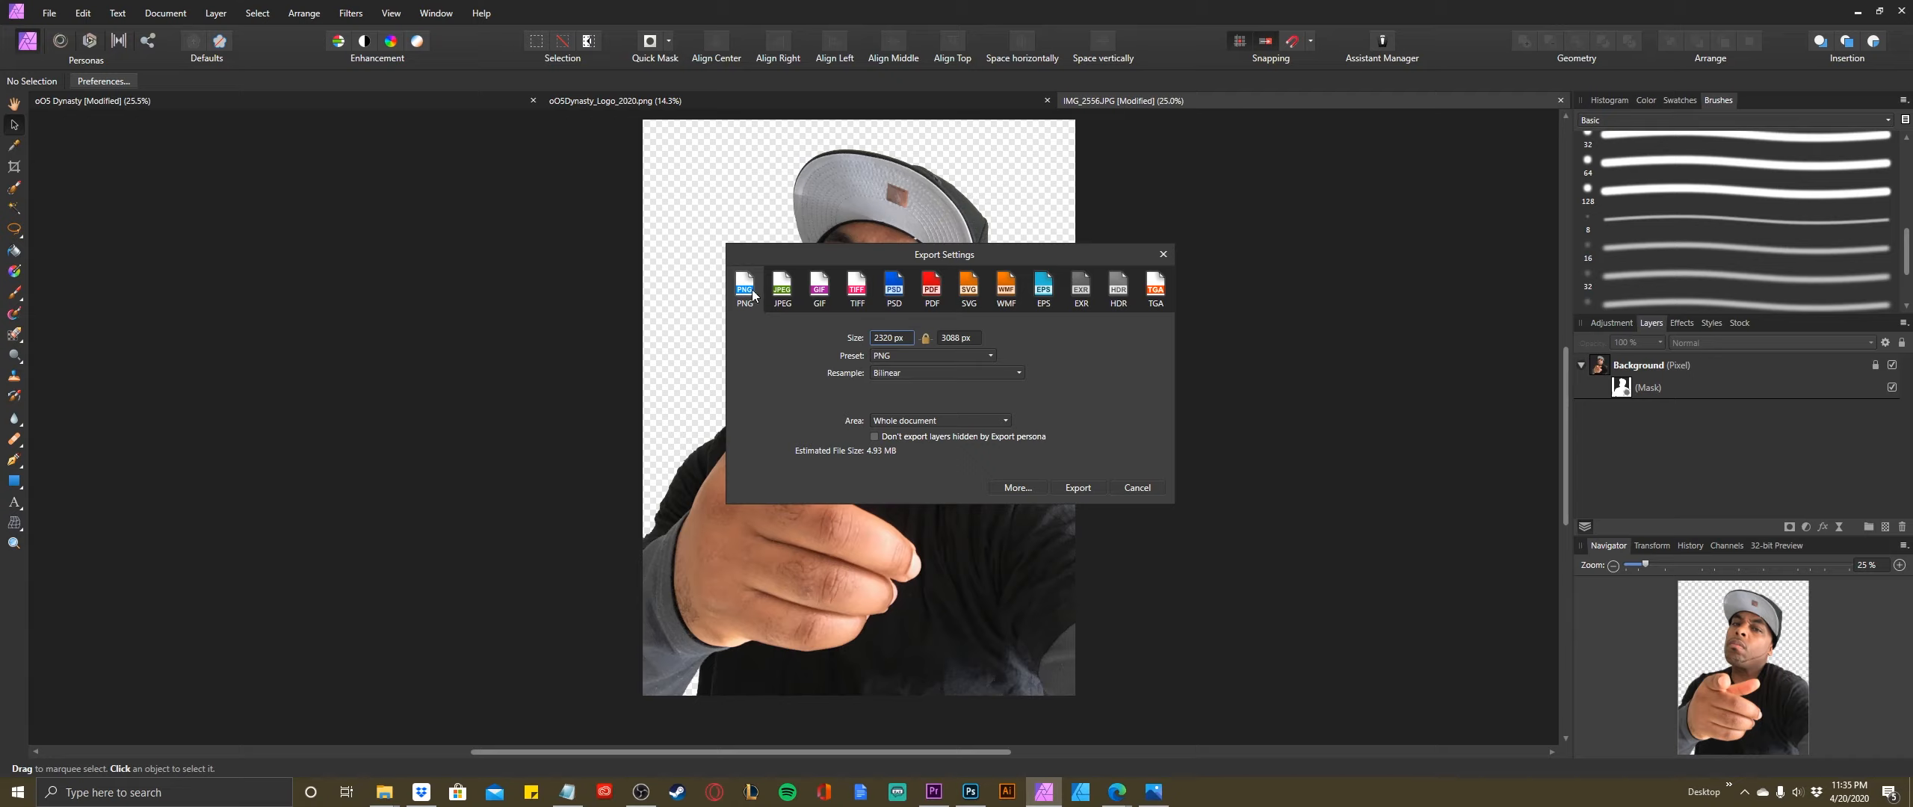
pyautogui.click(1077, 487)
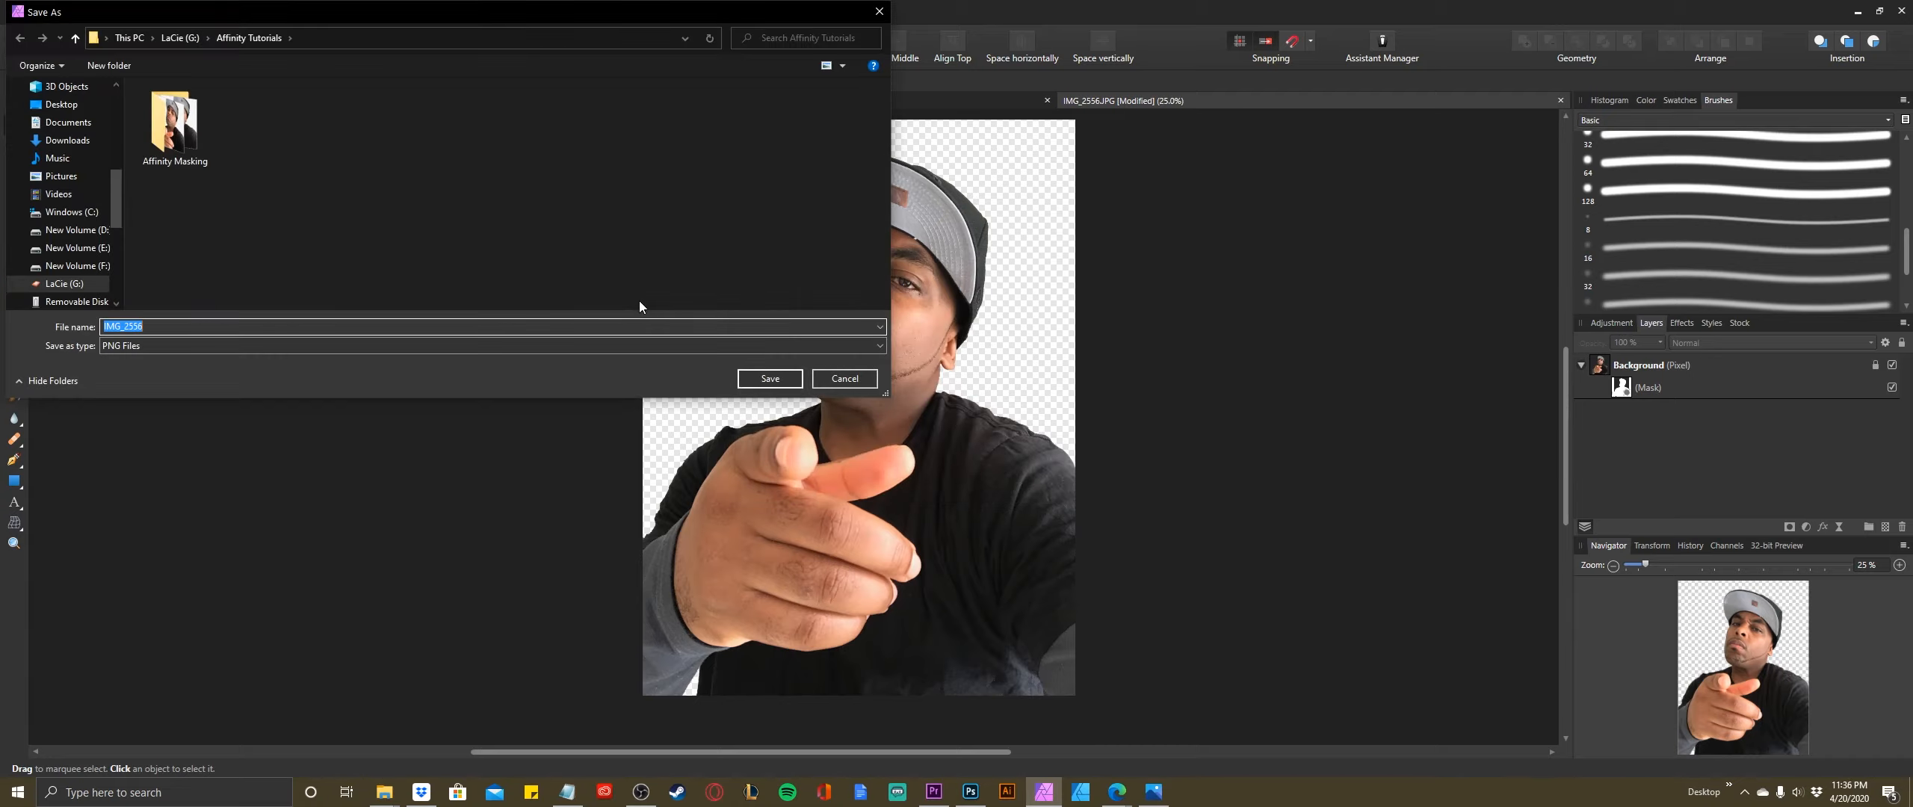
pyautogui.doubleClick(168, 139)
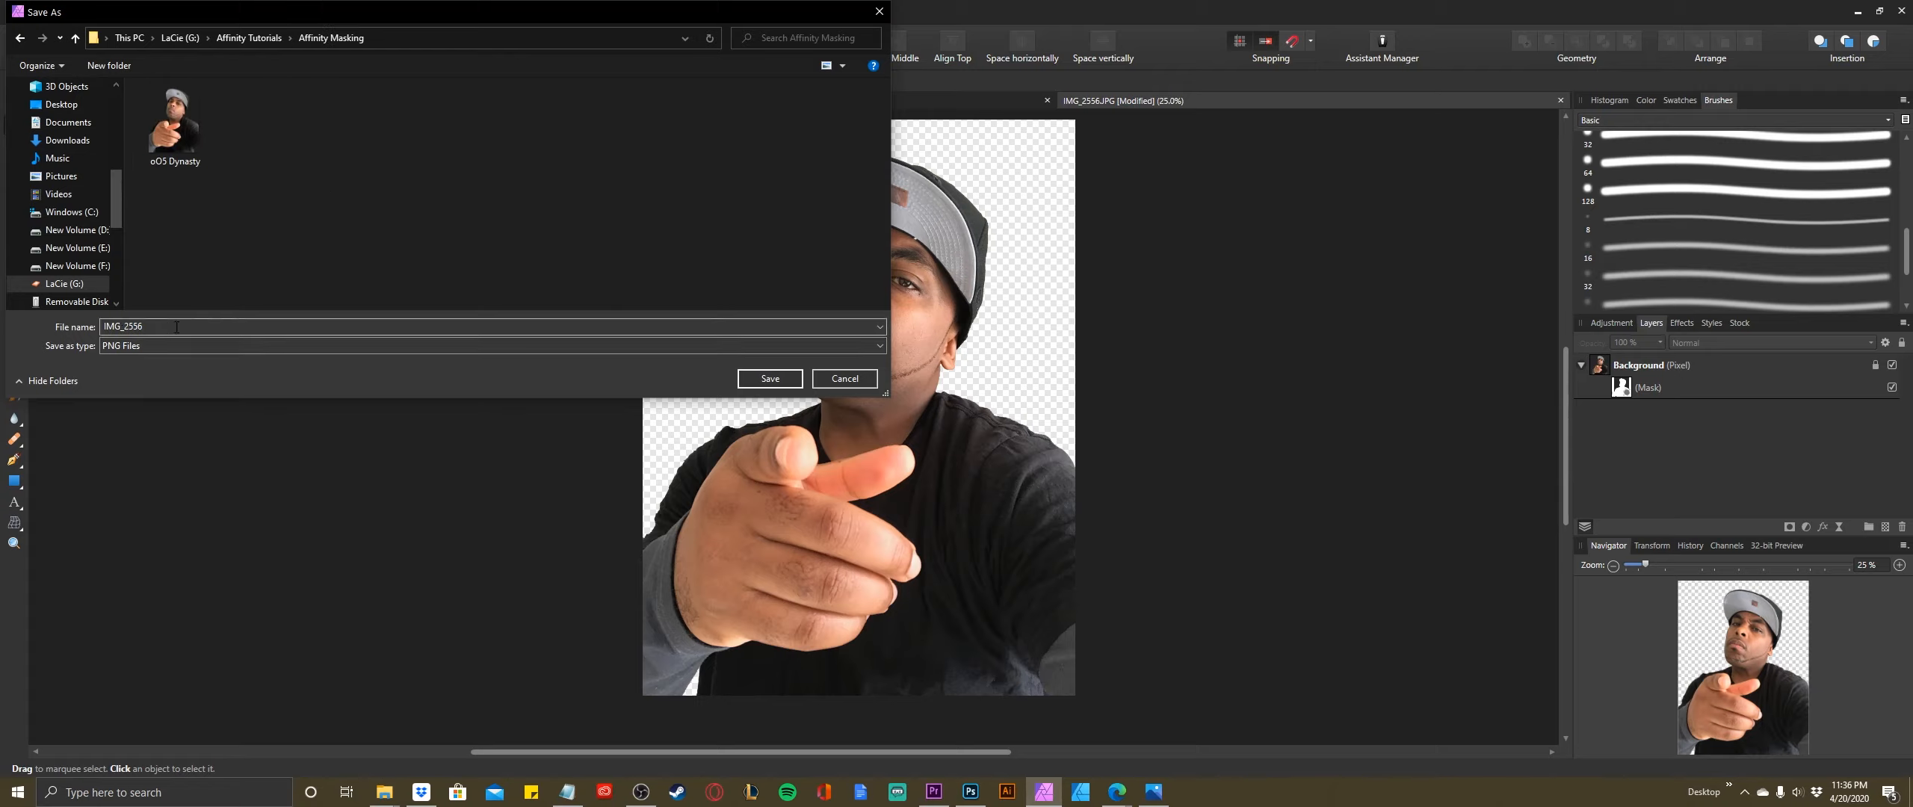
pyautogui.doubleClick(104, 327)
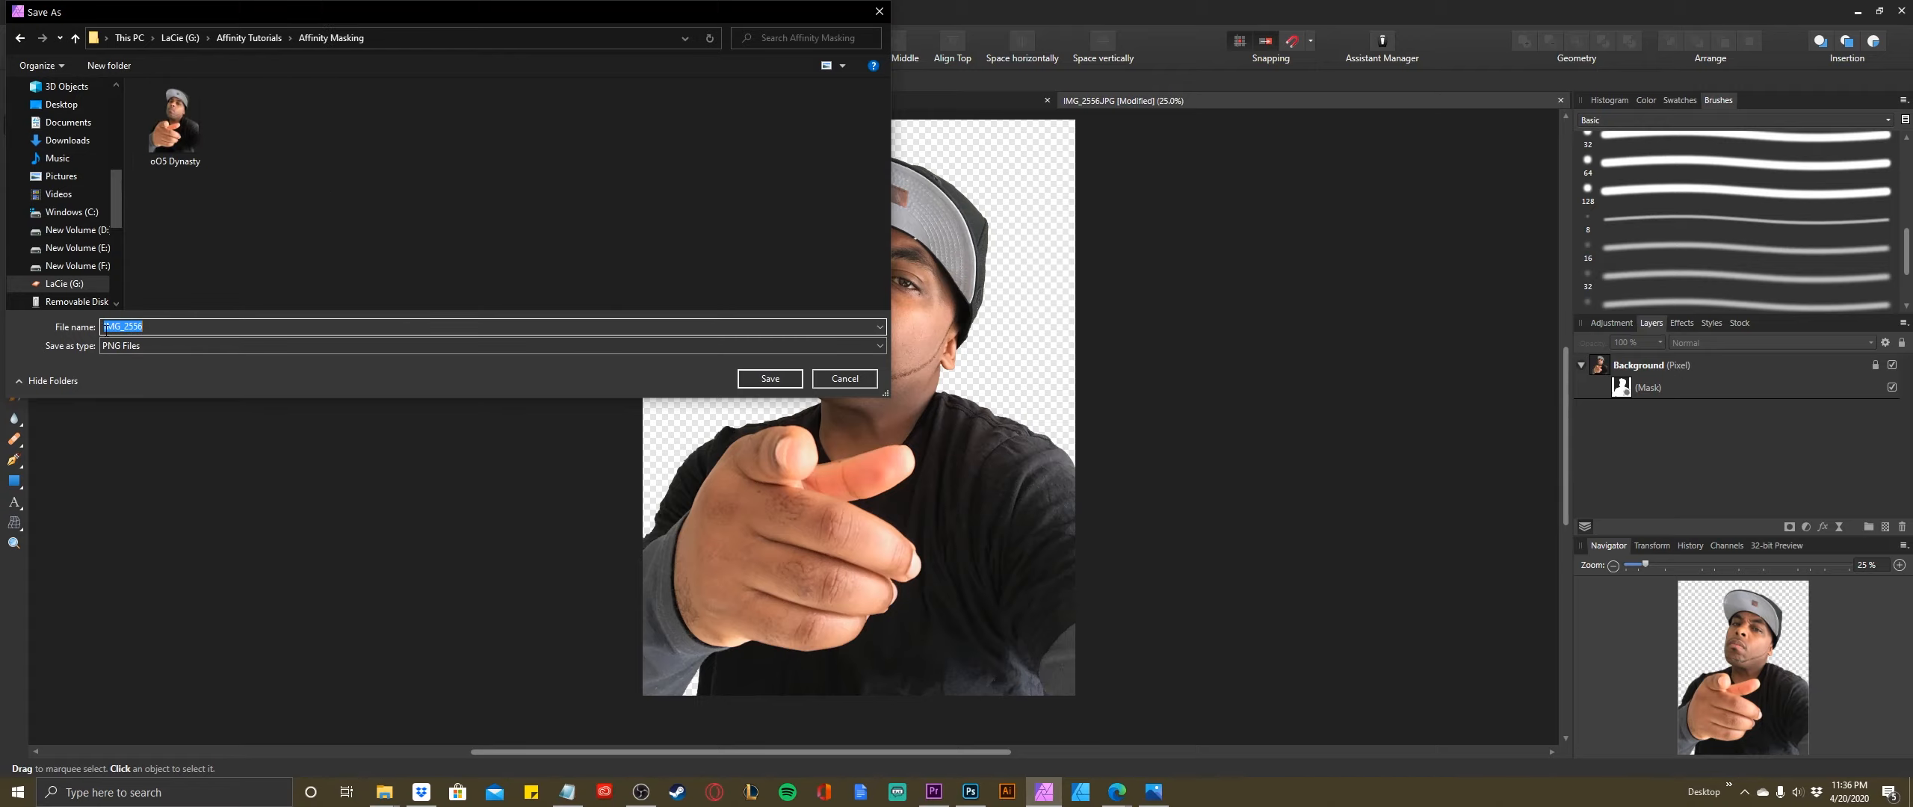
pyautogui.click(770, 379)
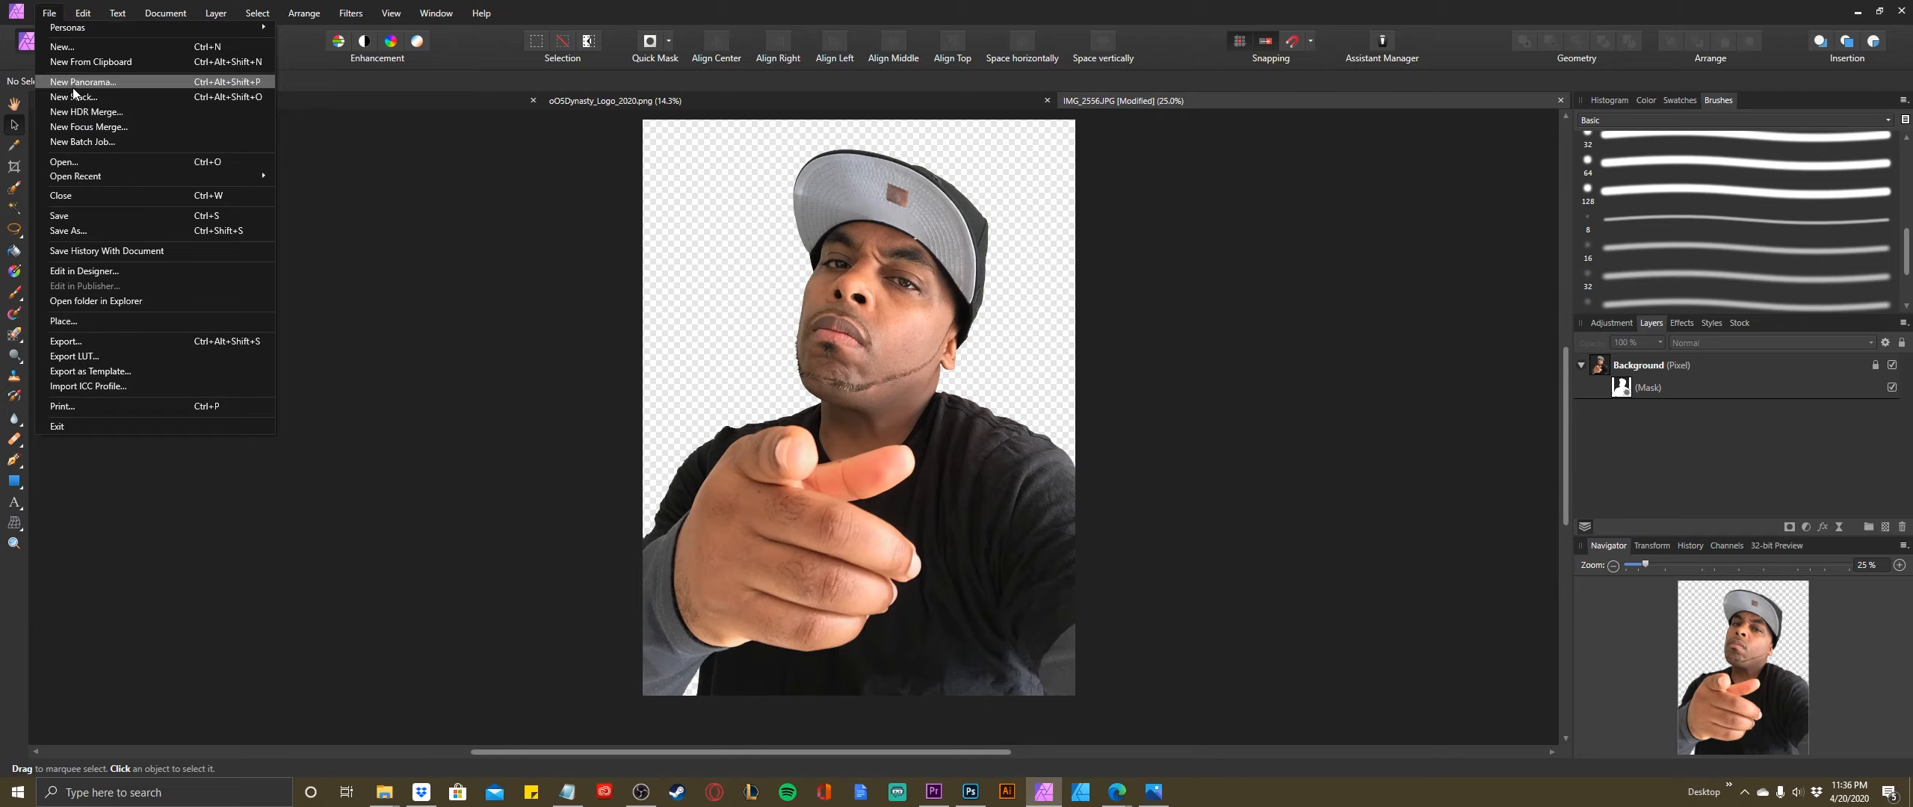
# - Open the exported IMG_2556 PNG from the Affinity Tutorials > Affinity Masking folder on the LaCie (G:) drive
pyautogui.click(66, 161)
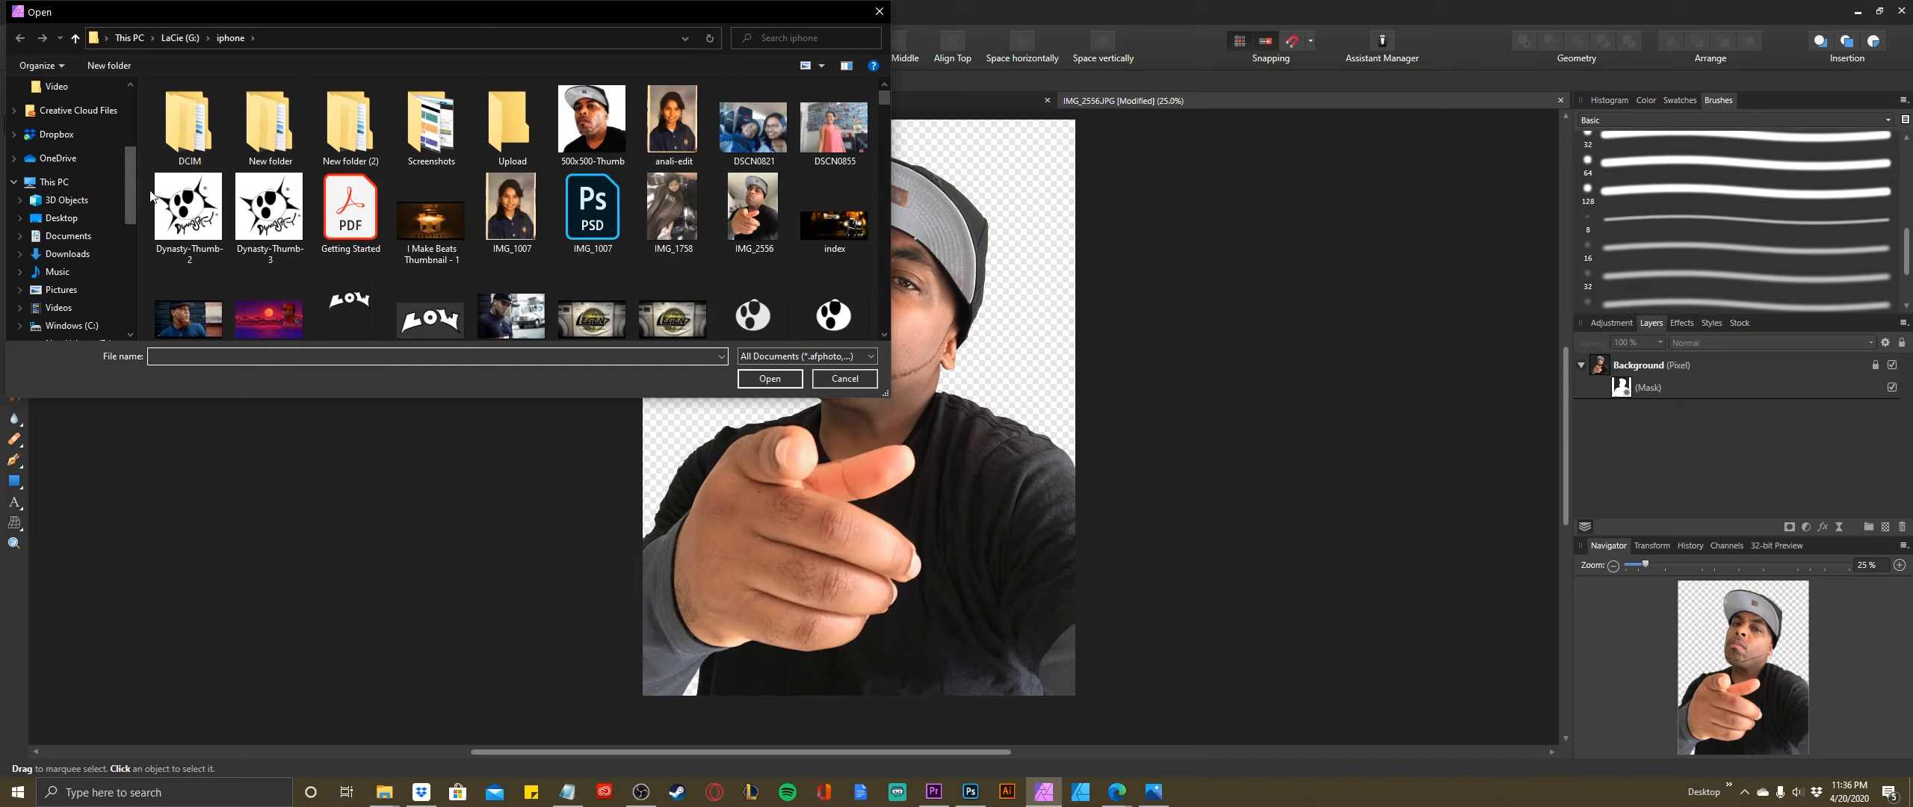
pyautogui.scroll(2, 61, 138)
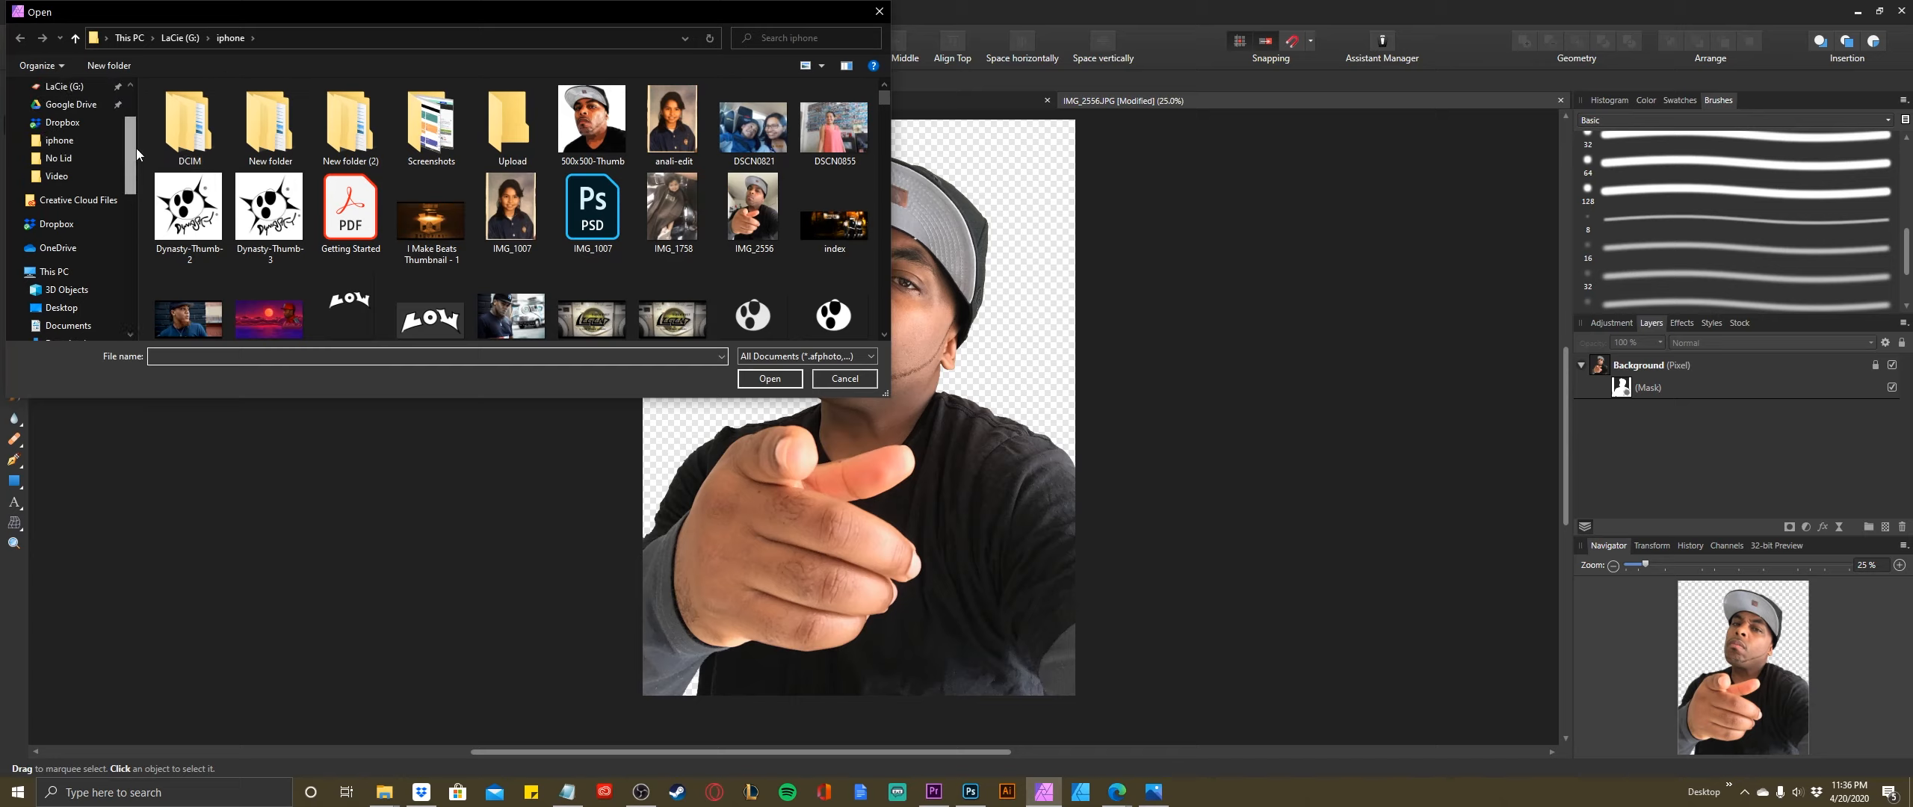
pyautogui.click(63, 86)
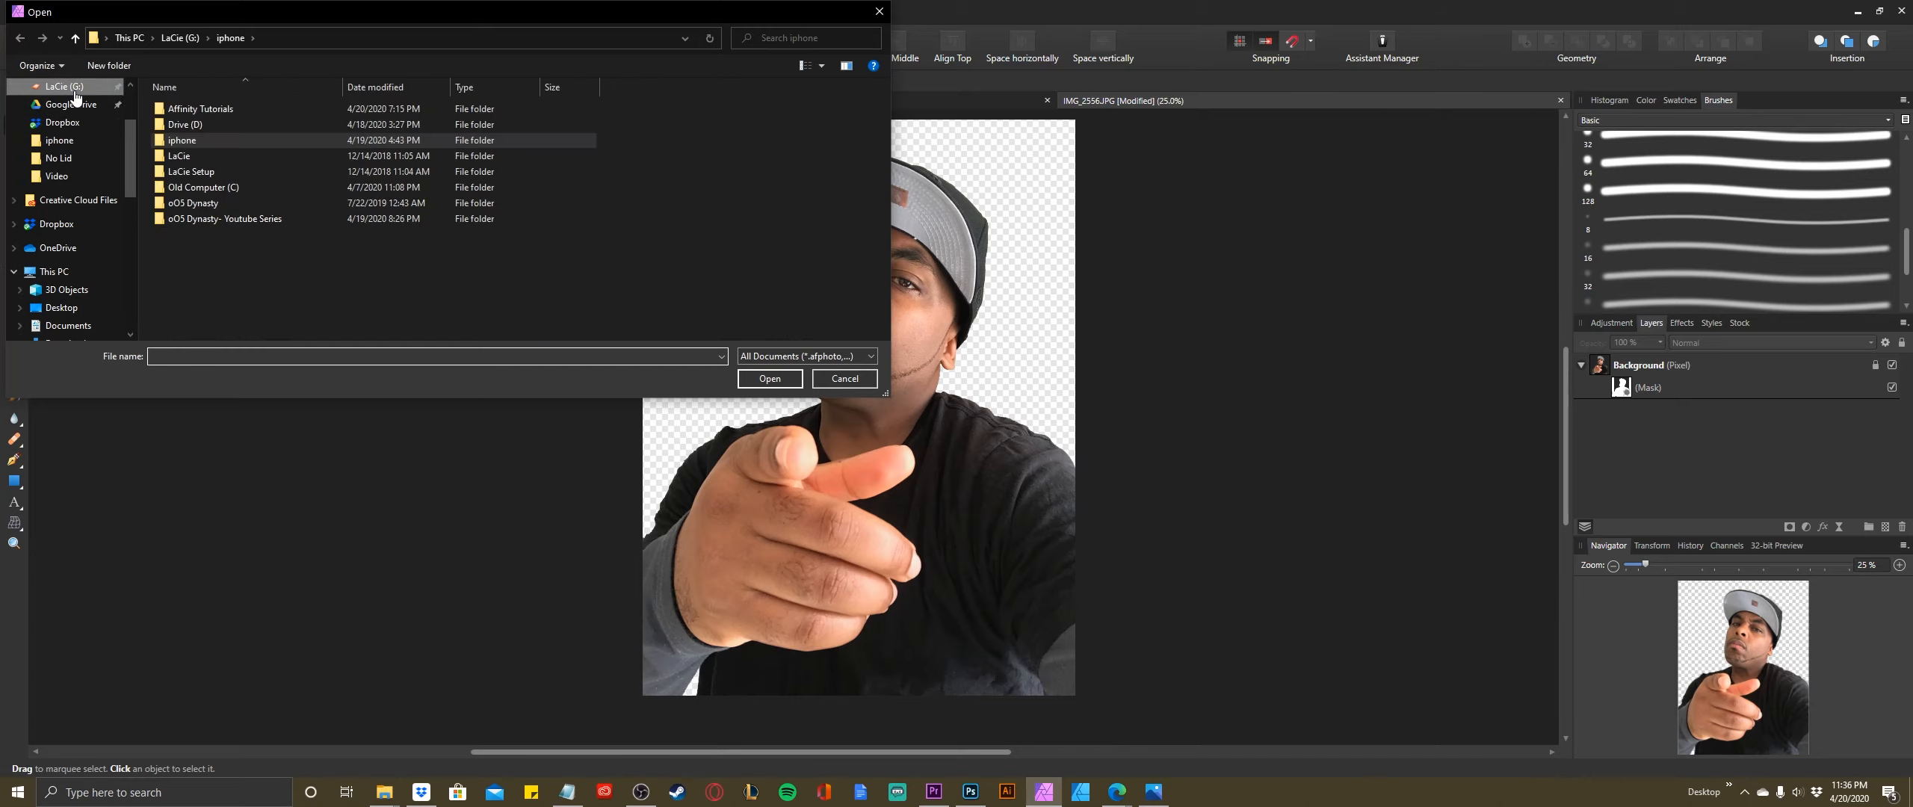
pyautogui.doubleClick(193, 110)
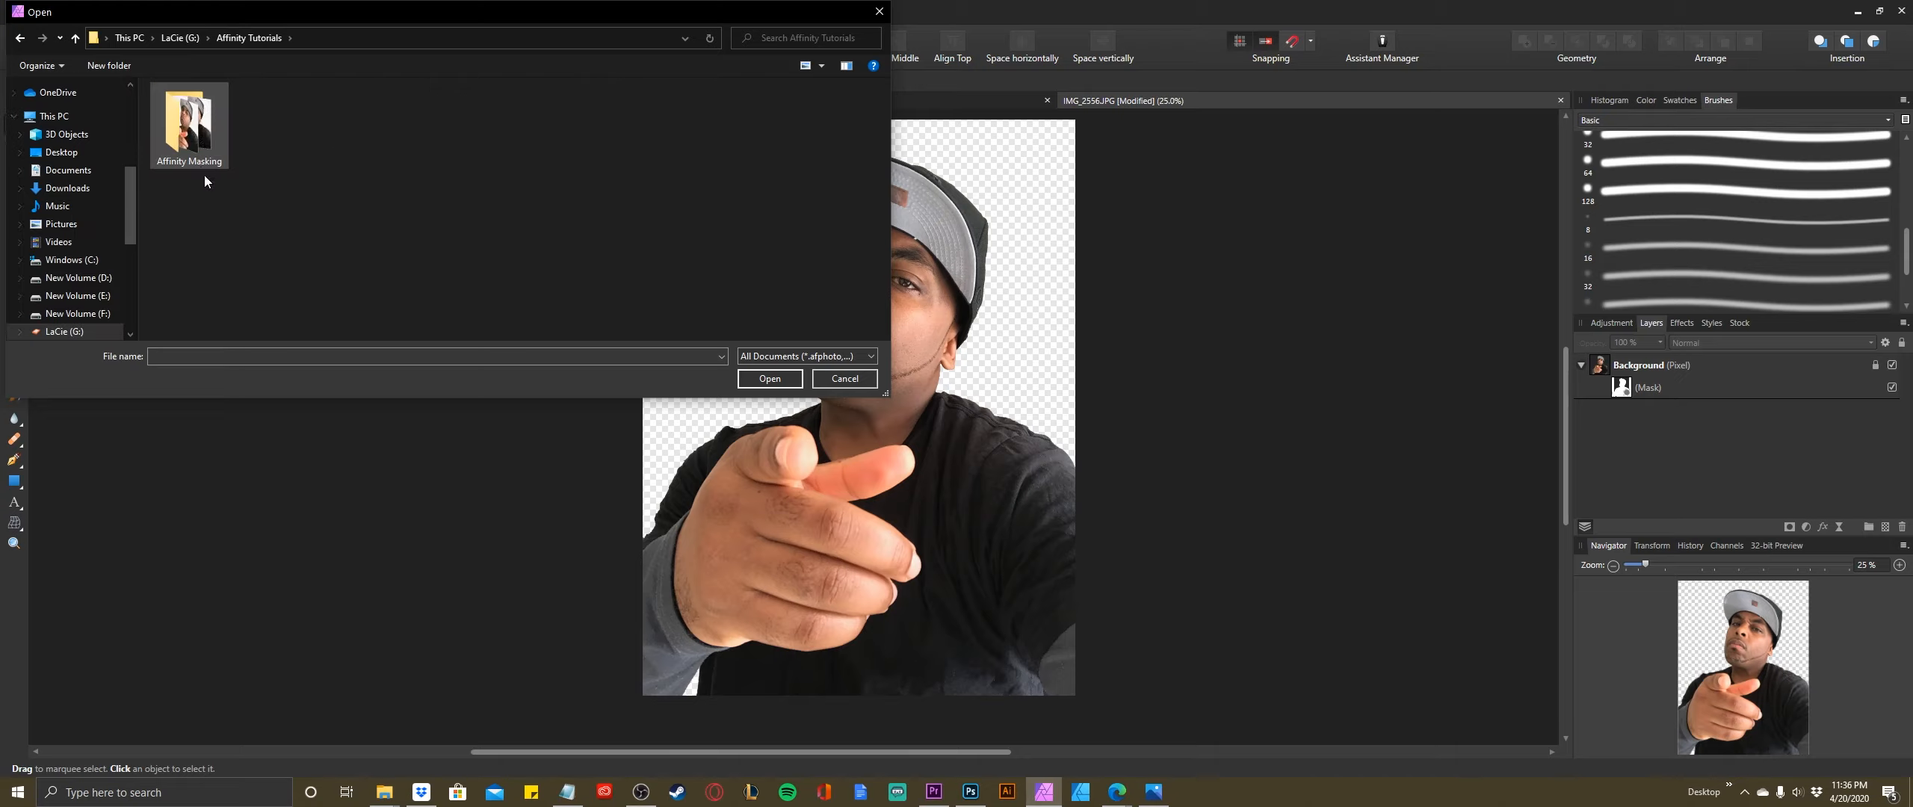
pyautogui.doubleClick(192, 127)
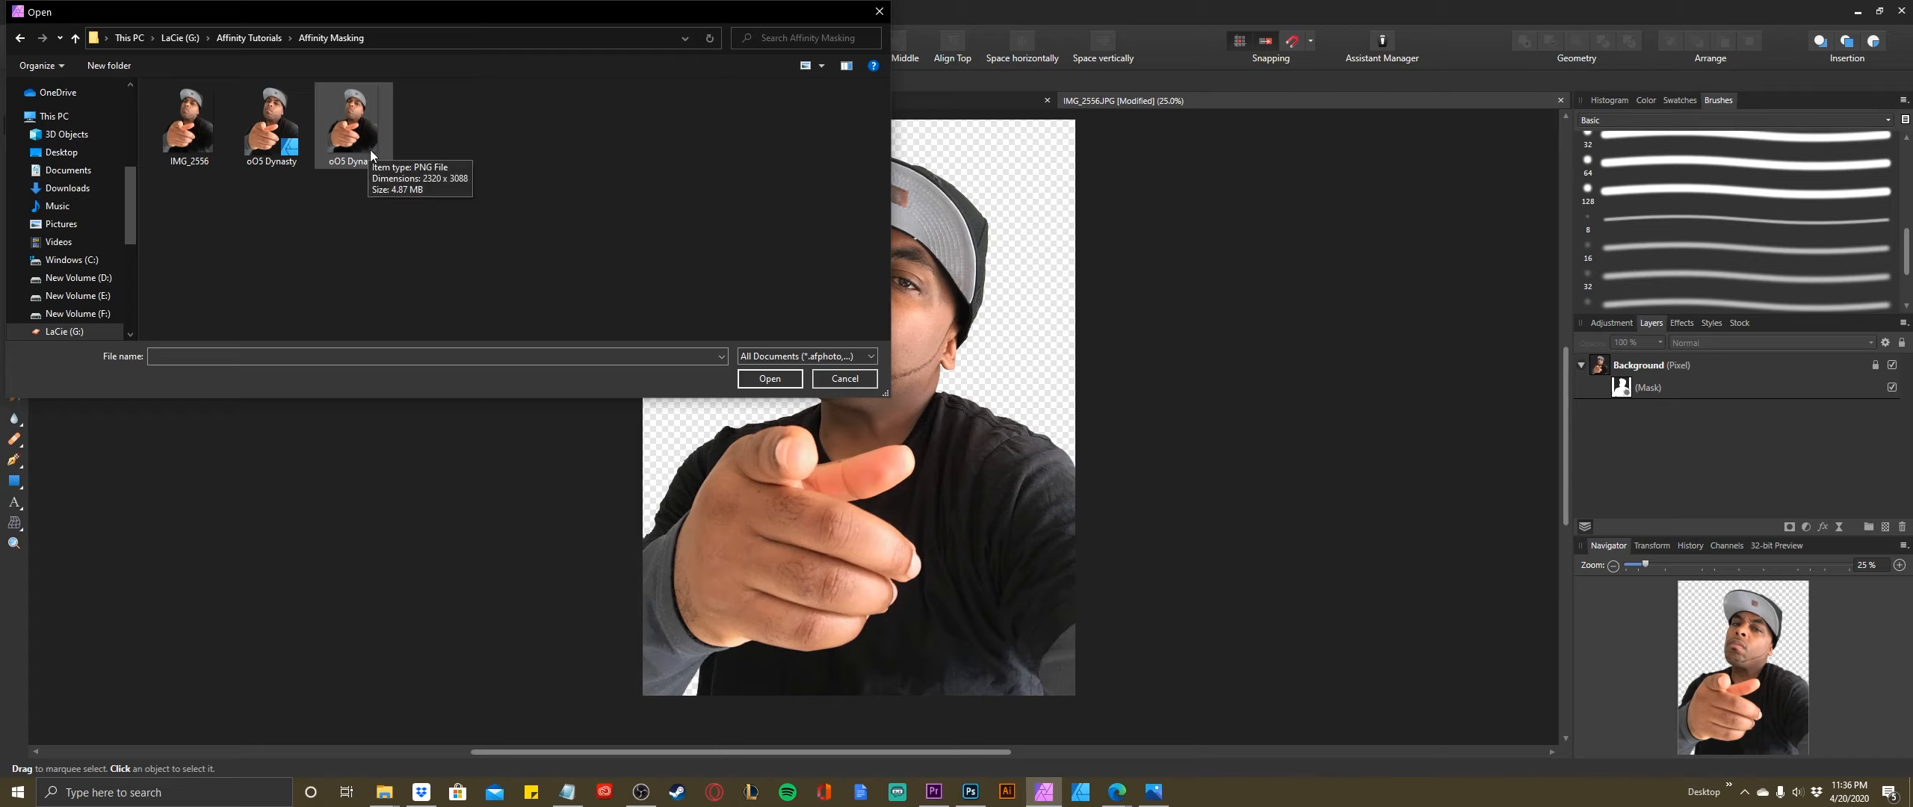
pyautogui.click(187, 146)
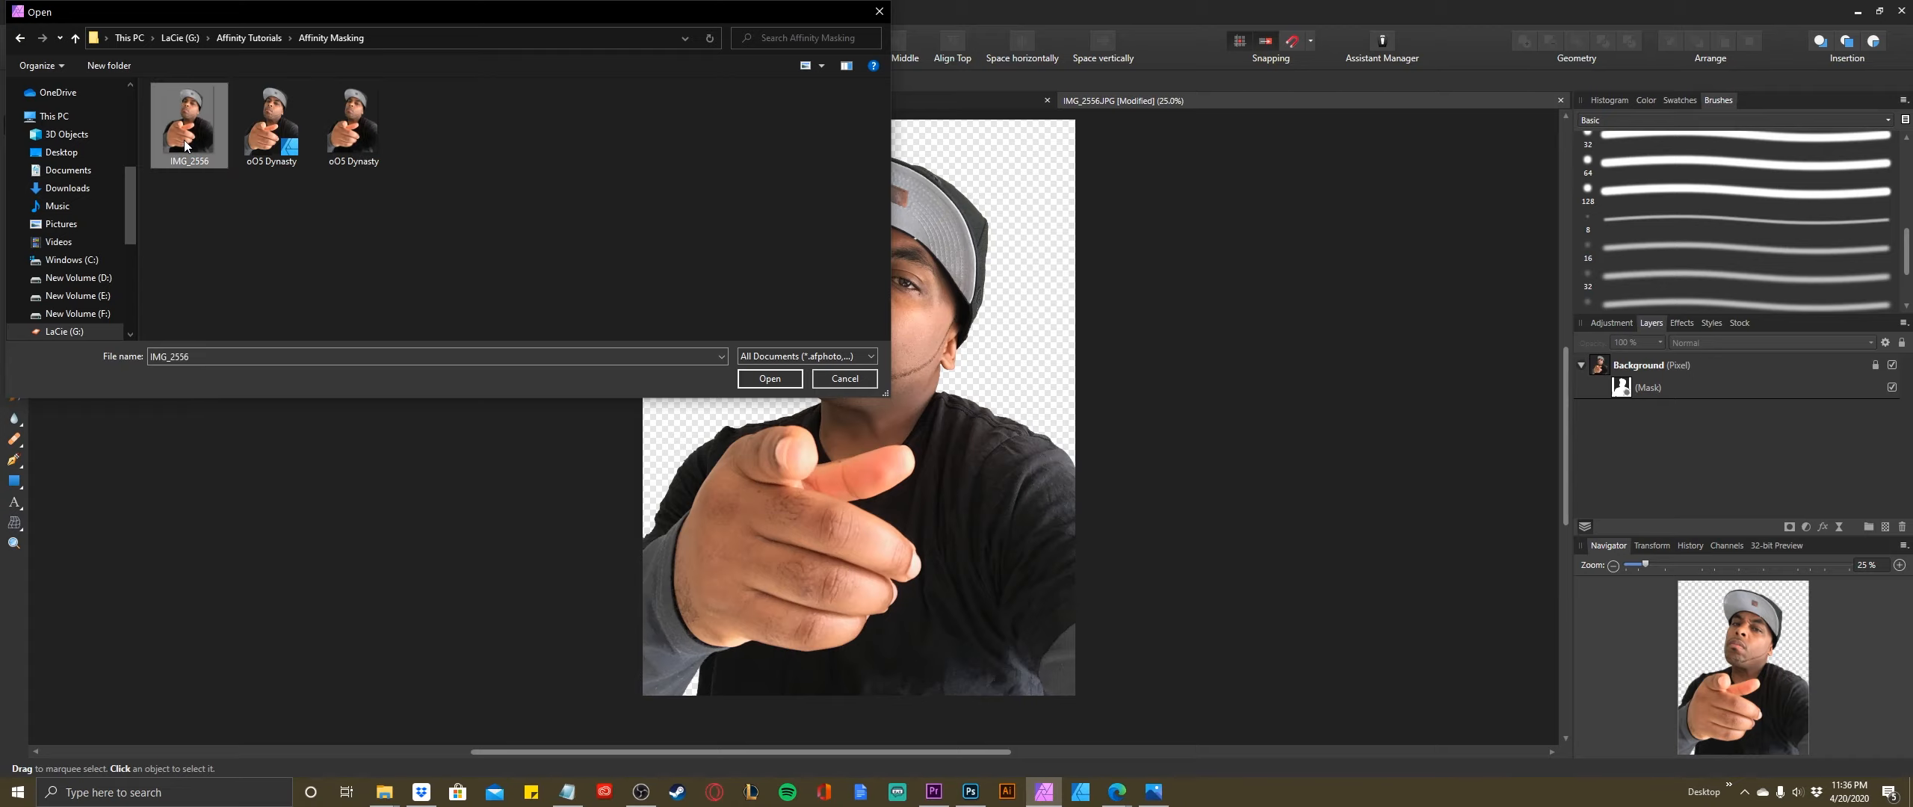
pyautogui.click(769, 378)
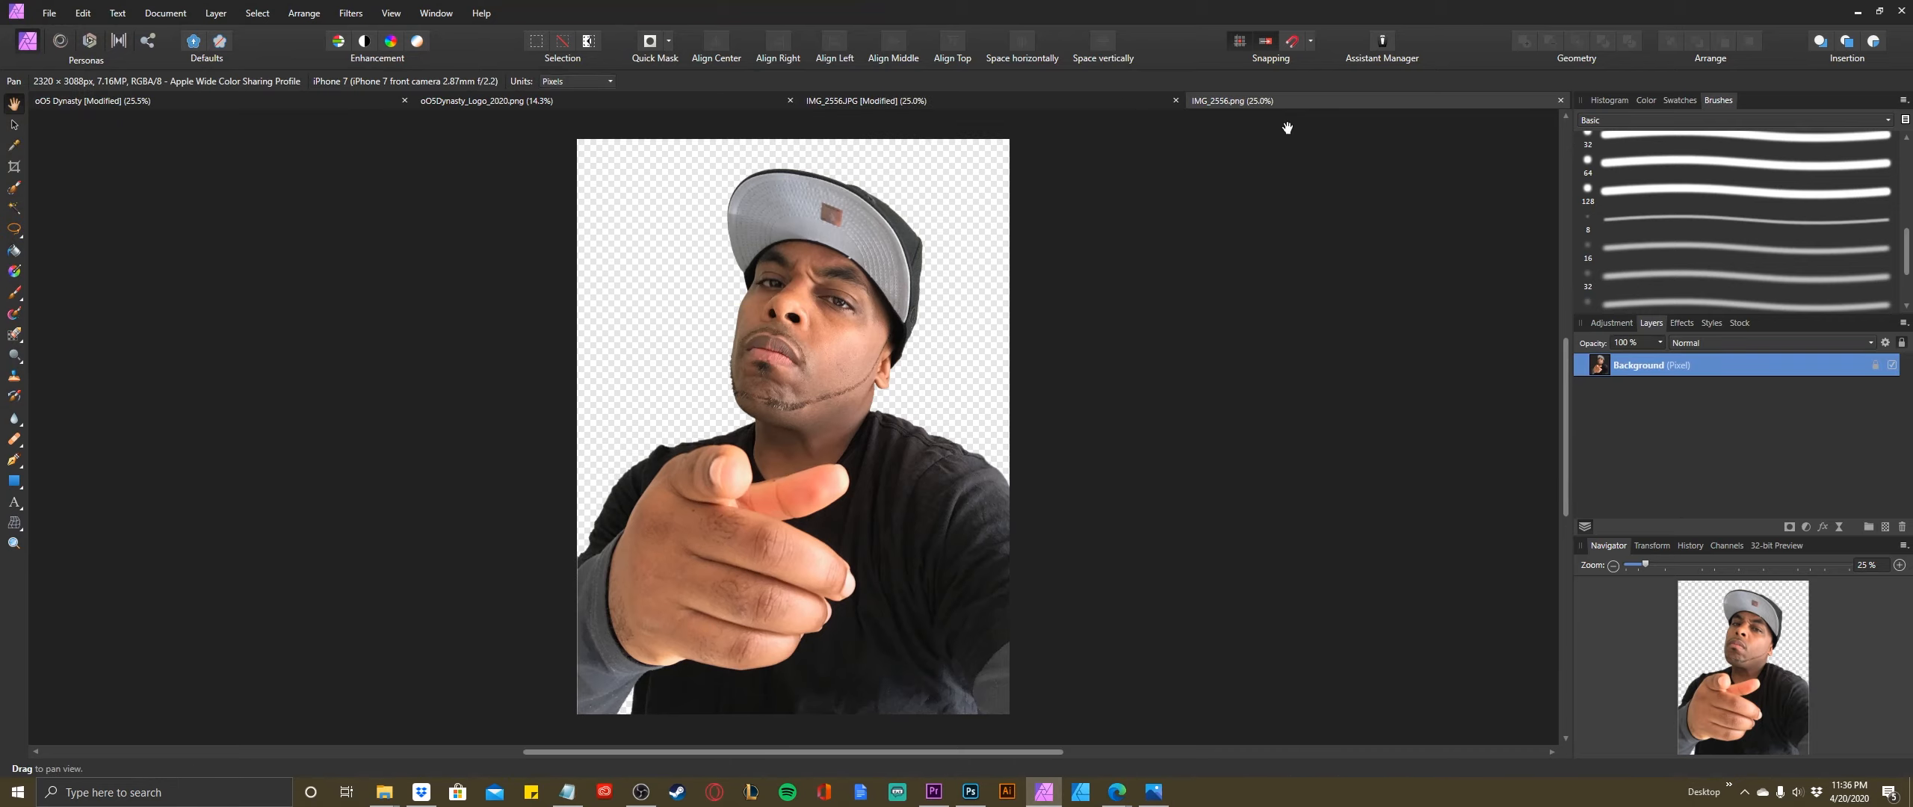
pyautogui.moveTo(807, 358); pyautogui.dragTo(855, 295)
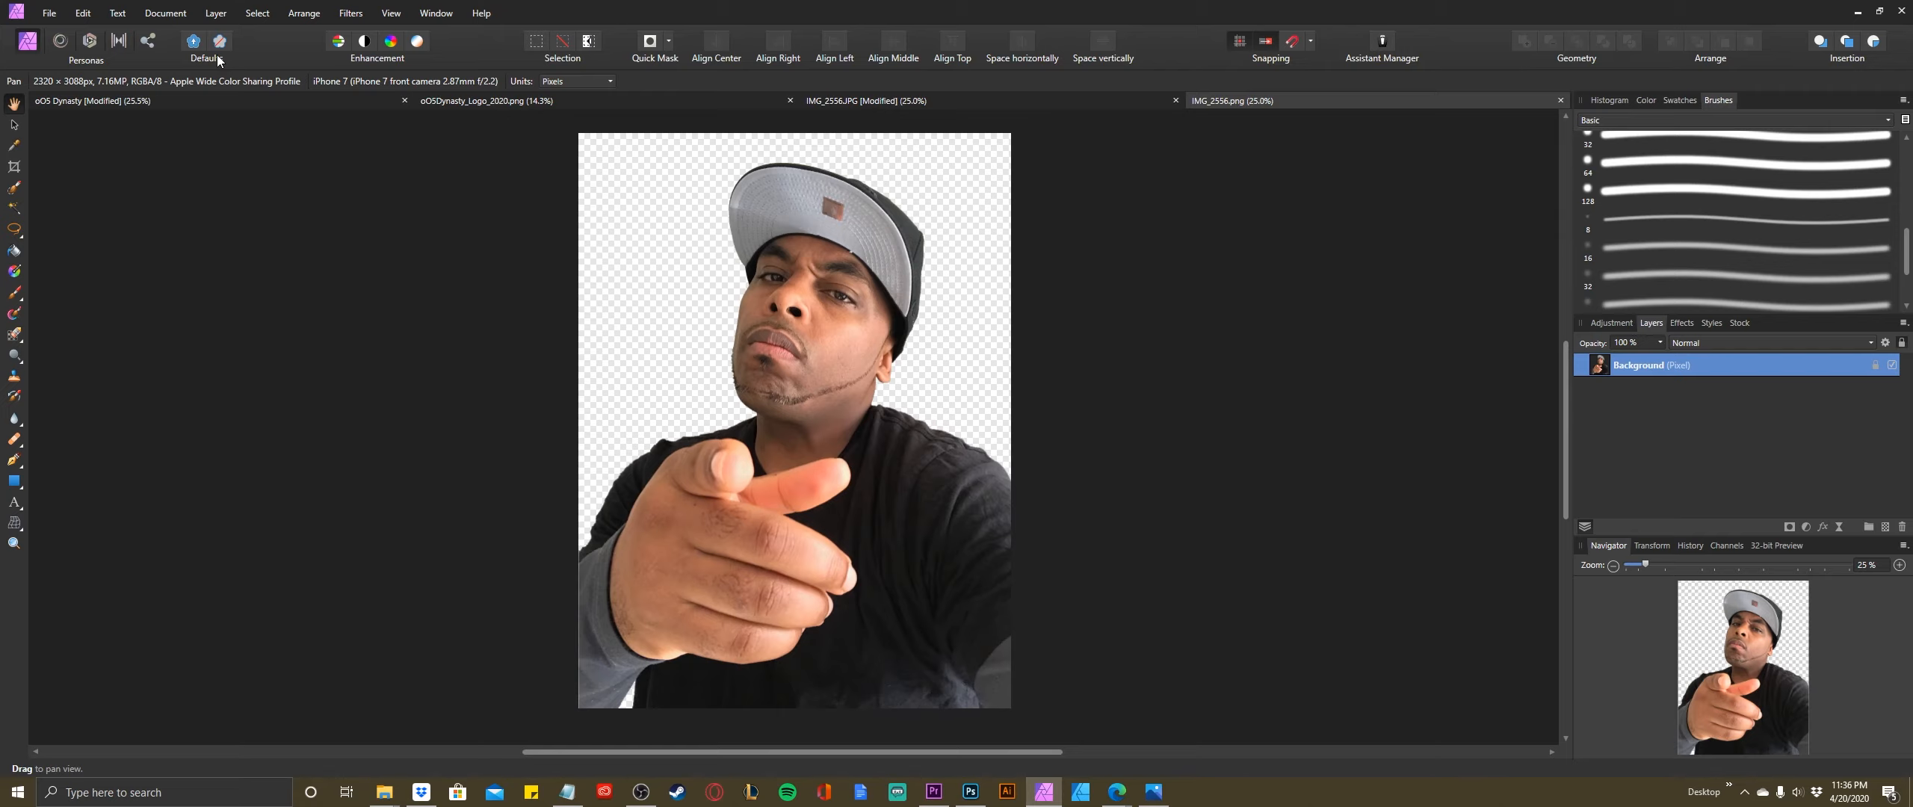
pyautogui.click(47, 14)
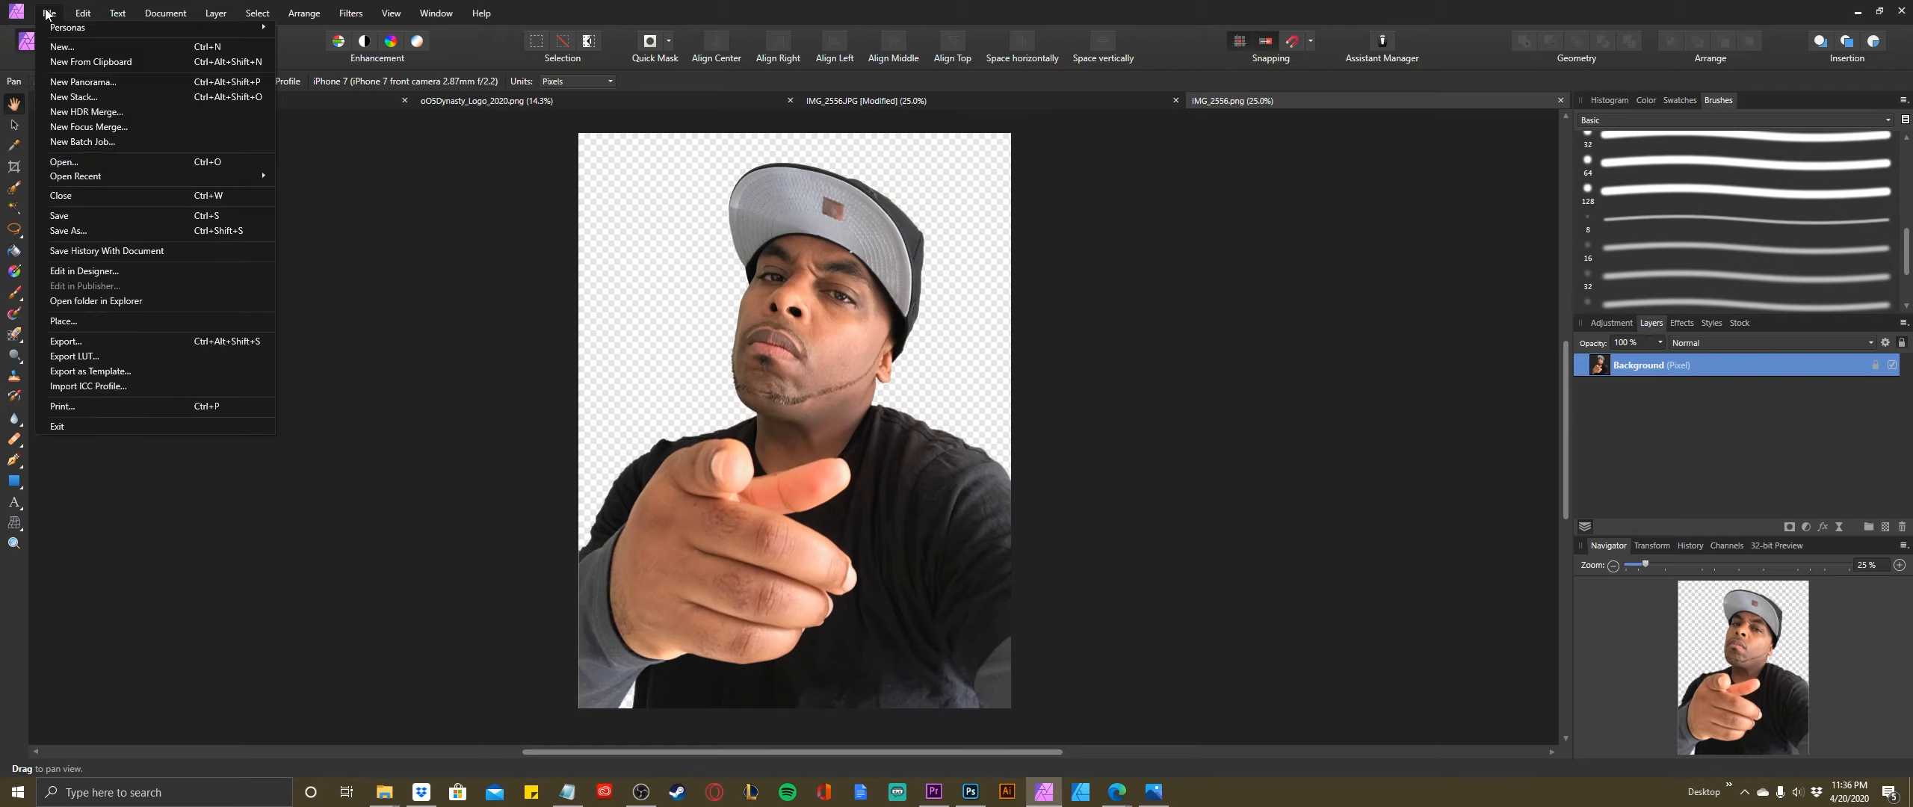
pyautogui.click(56, 163)
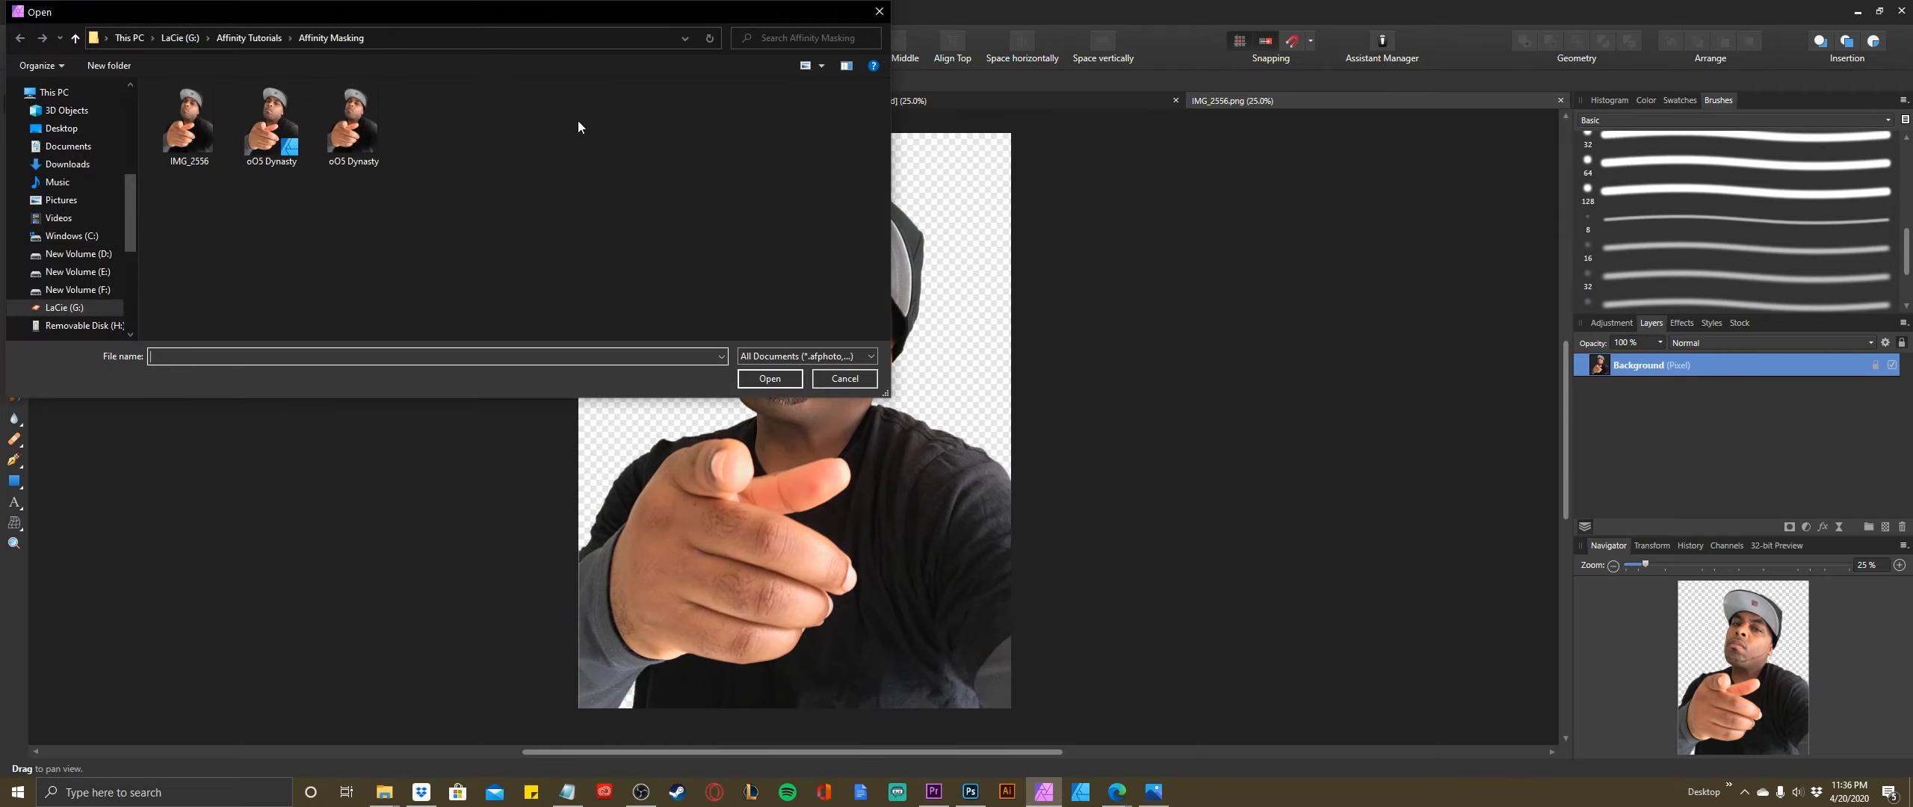
pyautogui.click(844, 378)
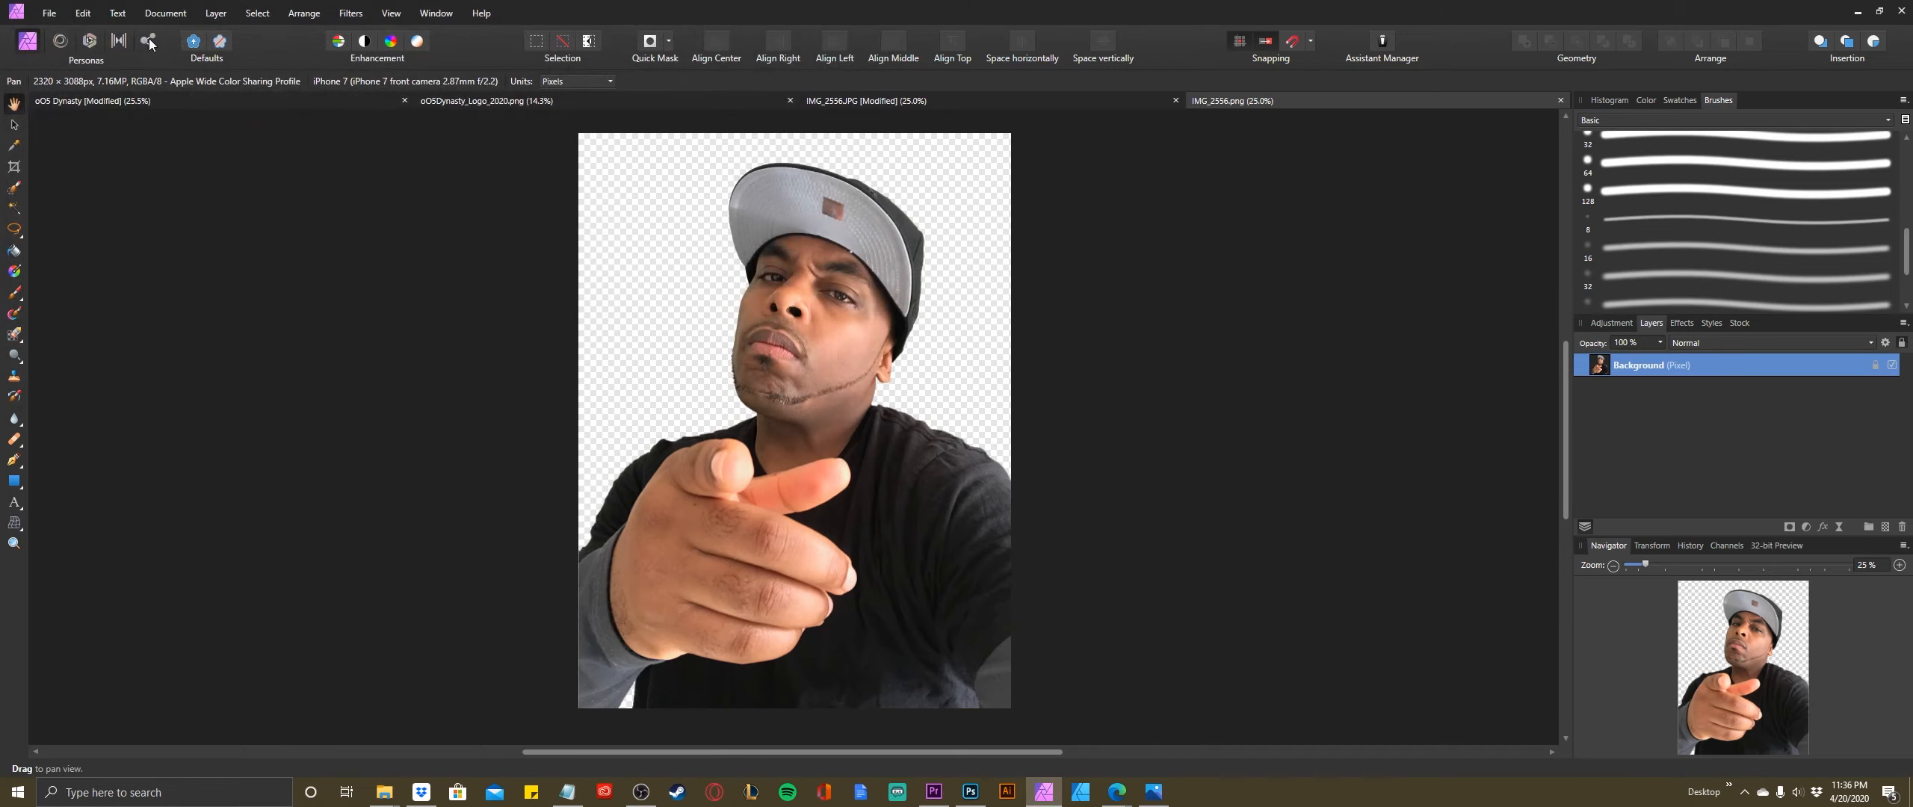
# - Create a new 1280 × 720 px document from the WXGA 720p web preset with a transparent background
pyautogui.click(49, 12)
pyautogui.click(65, 49)
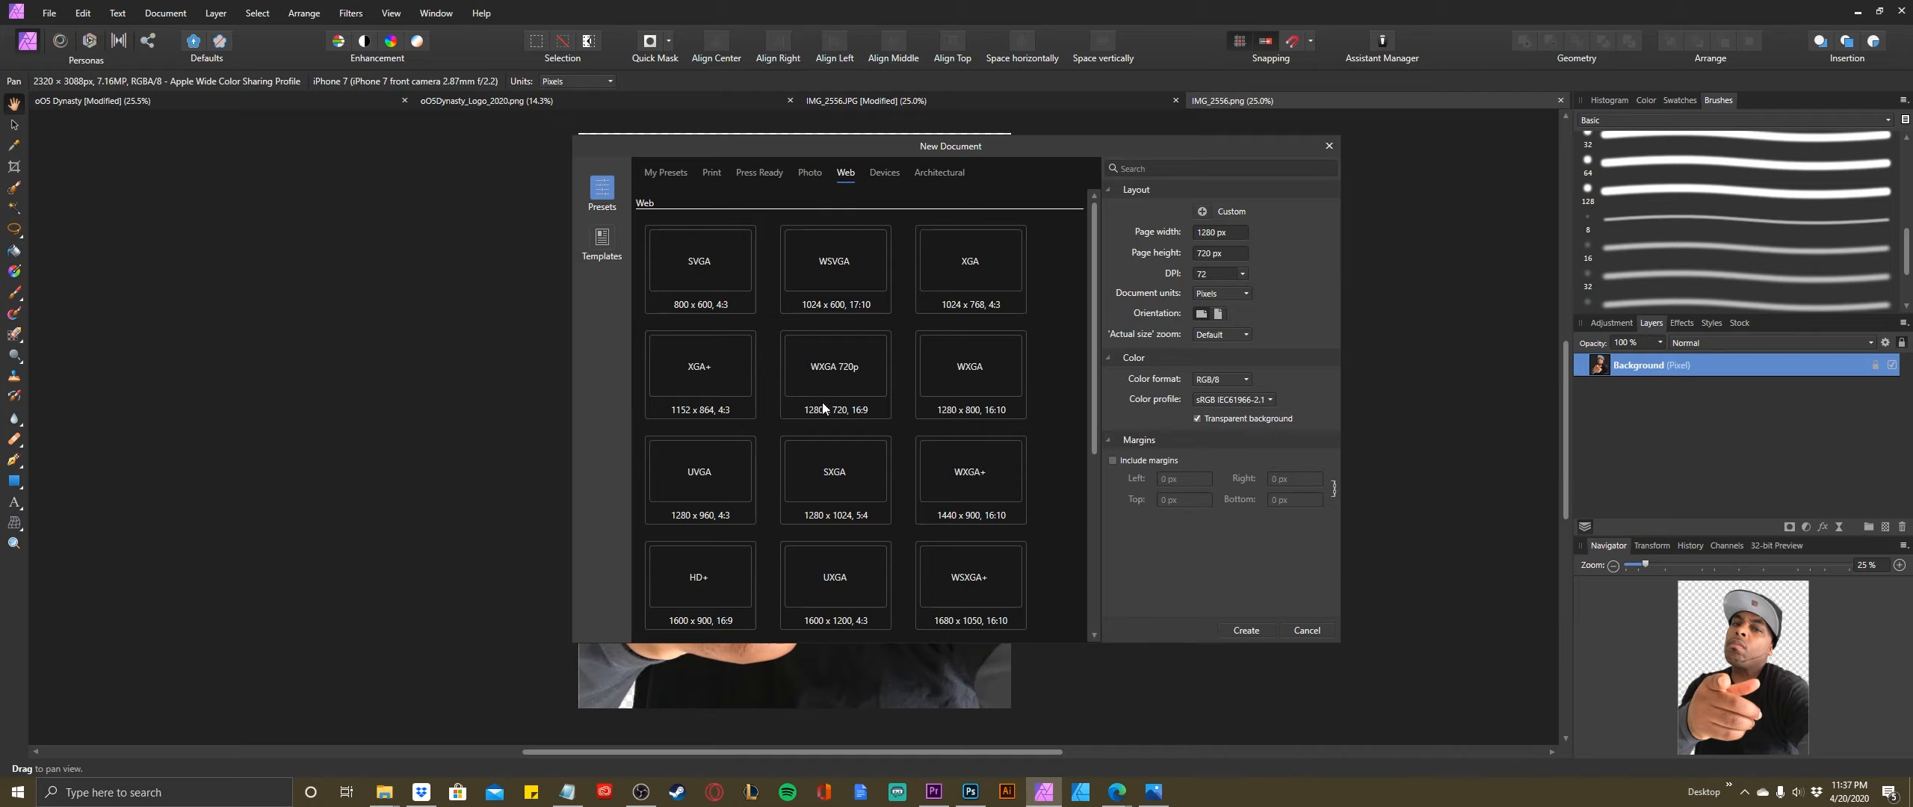
pyautogui.click(826, 375)
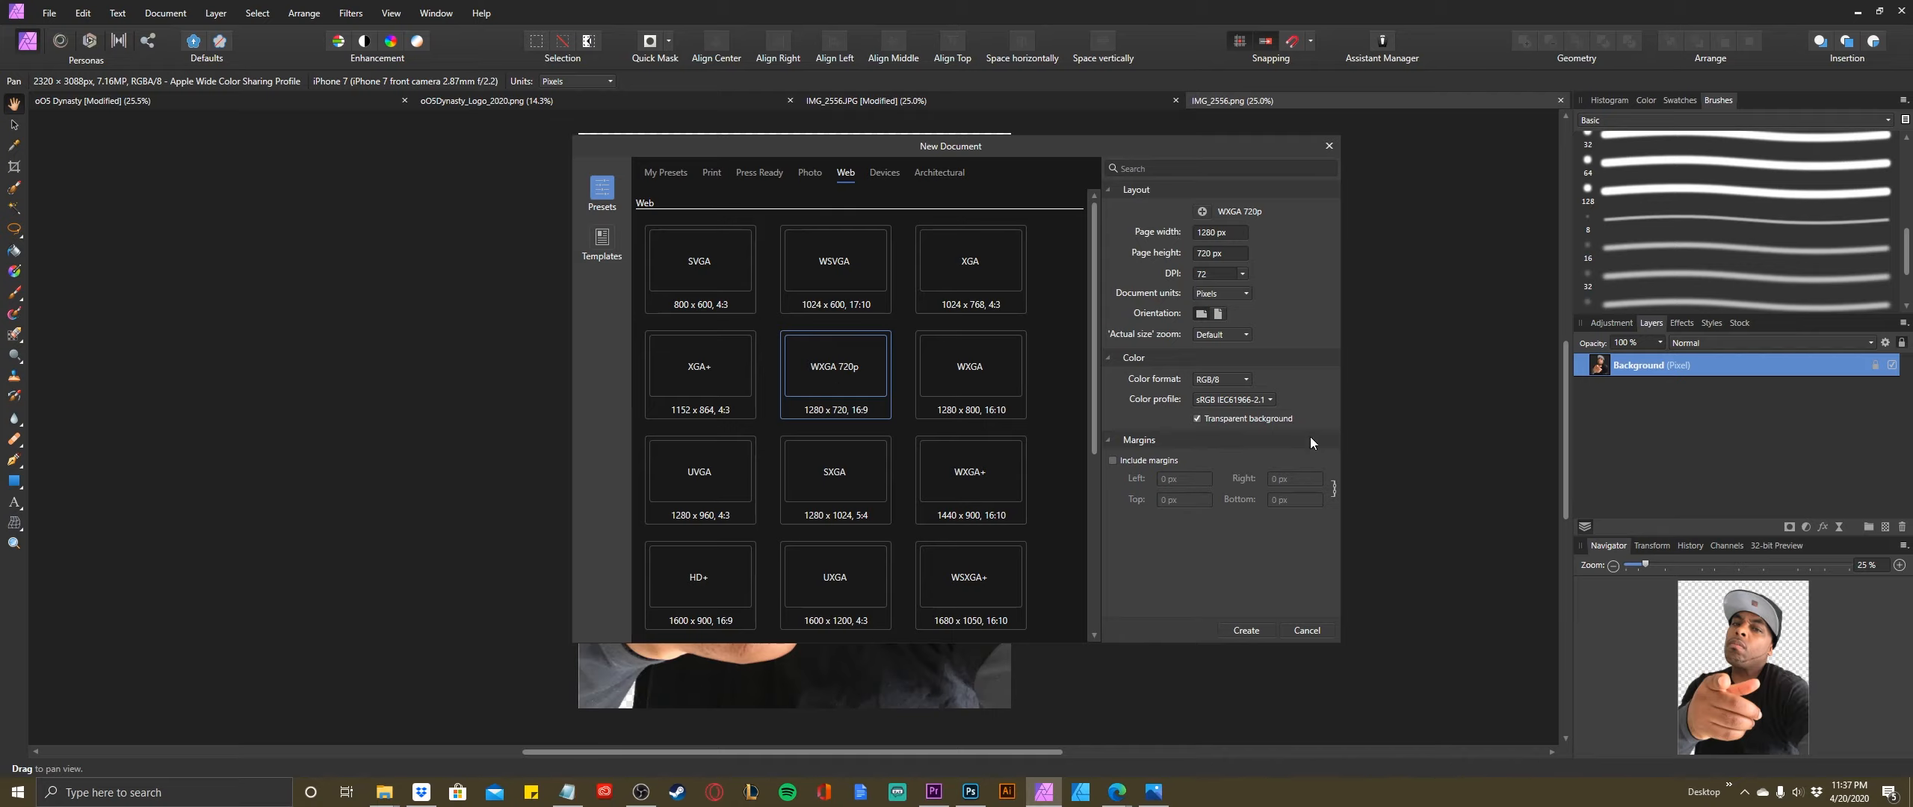
pyautogui.click(1255, 630)
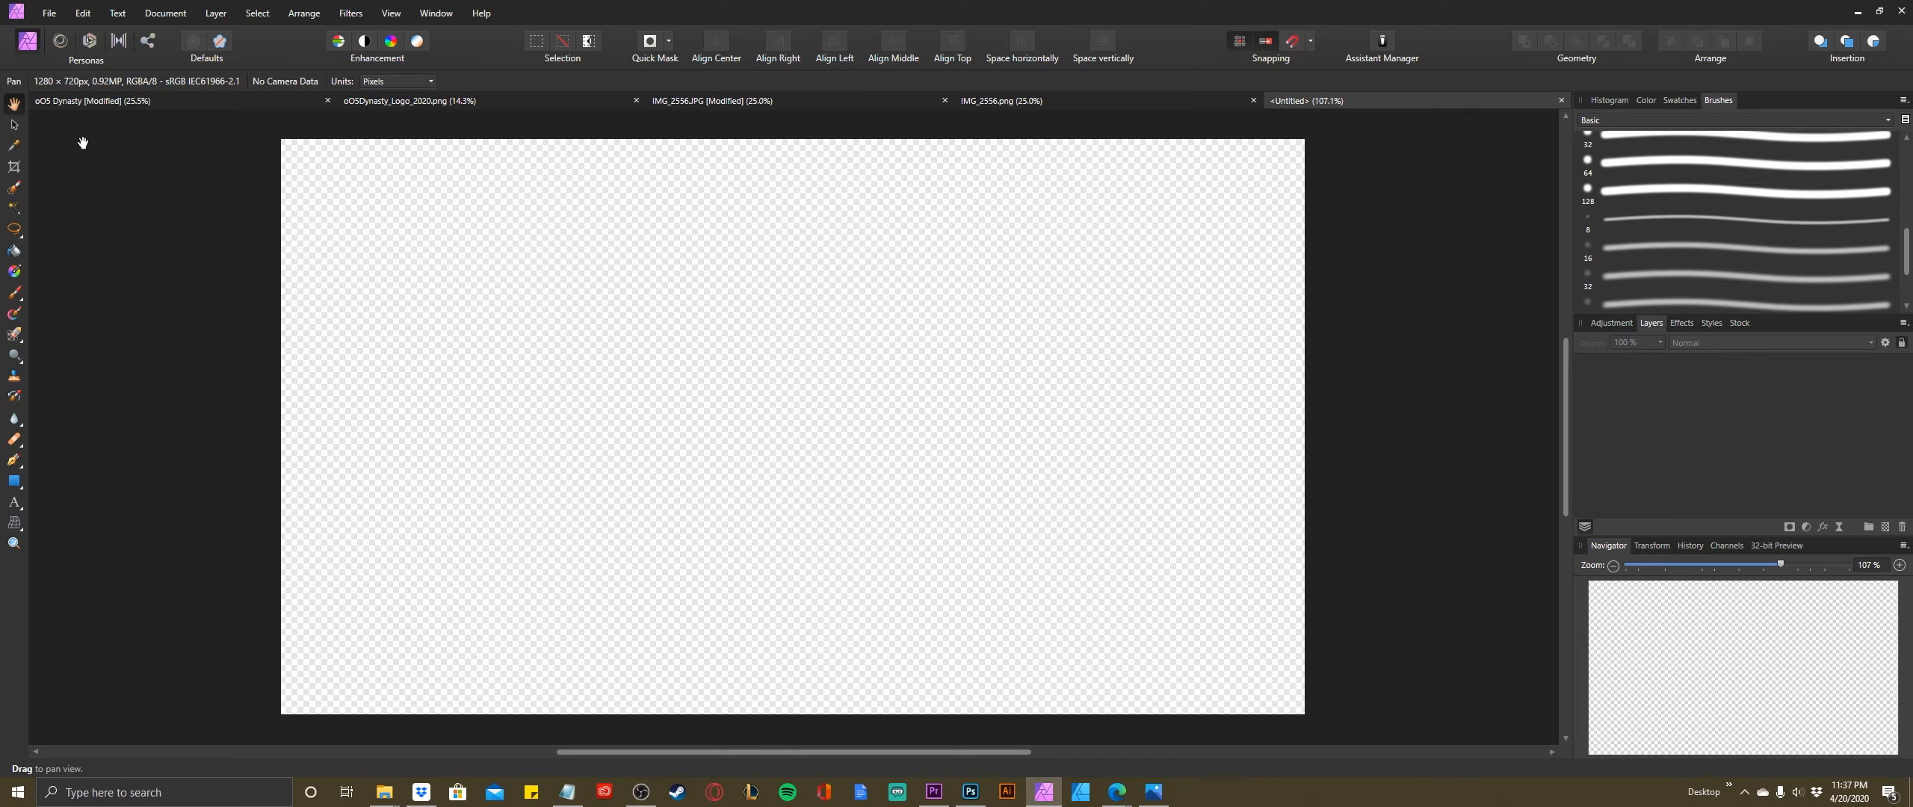
# - Set the colour to pure white and flood fill the empty transparent canvas on a new pixel layer
pyautogui.click(14, 251)
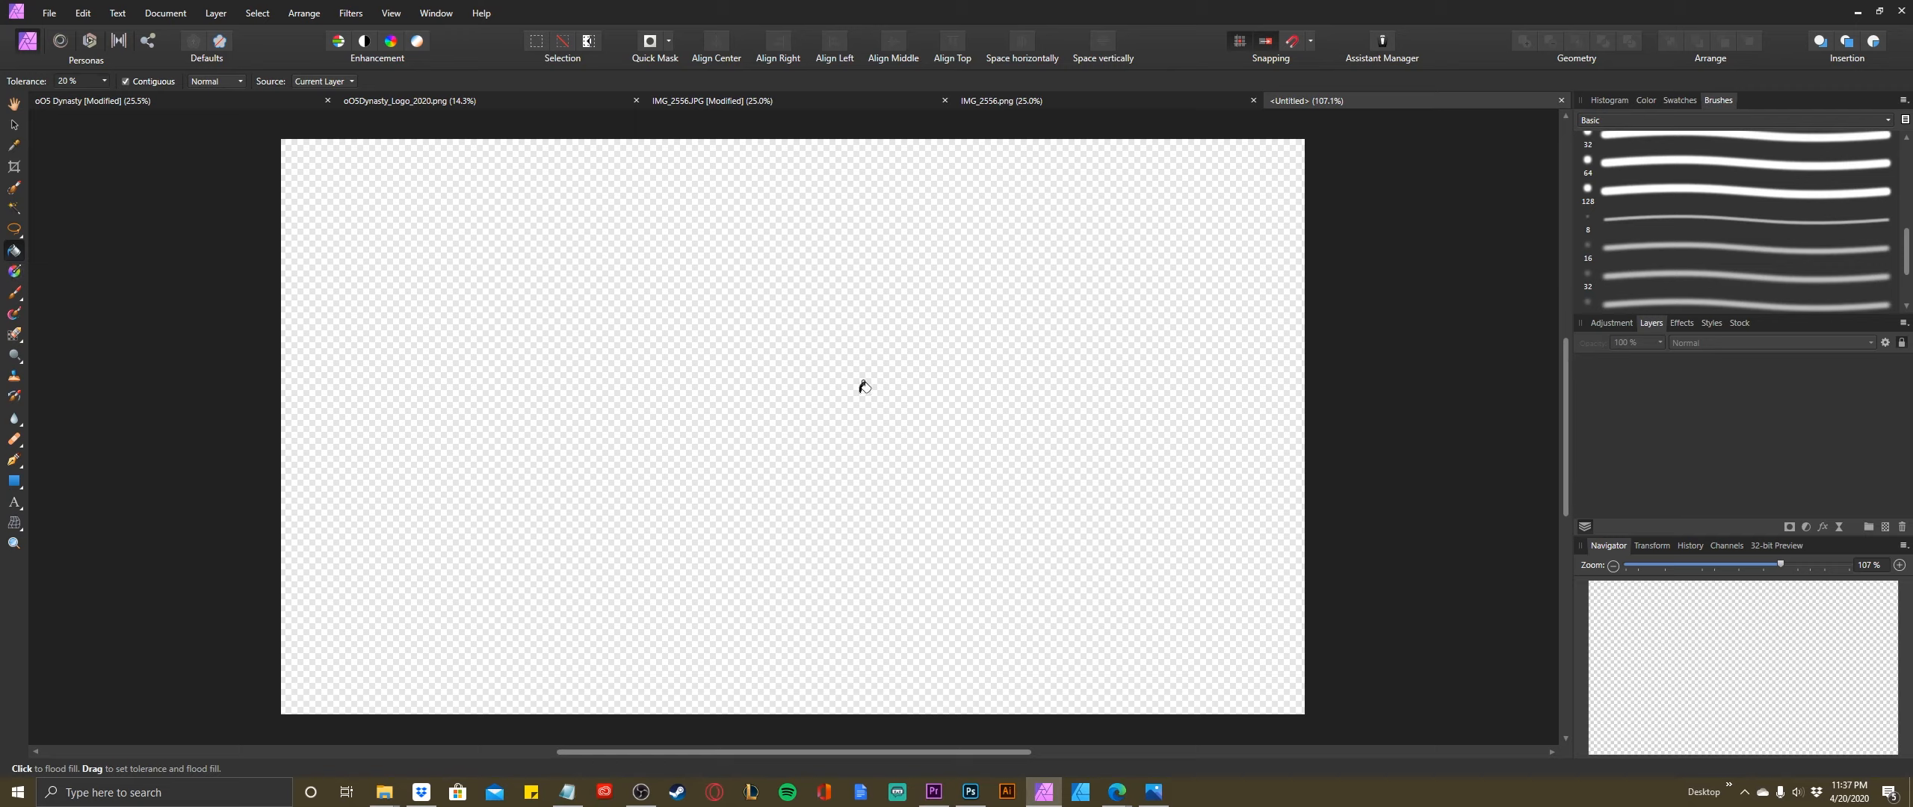
pyautogui.click(1644, 99)
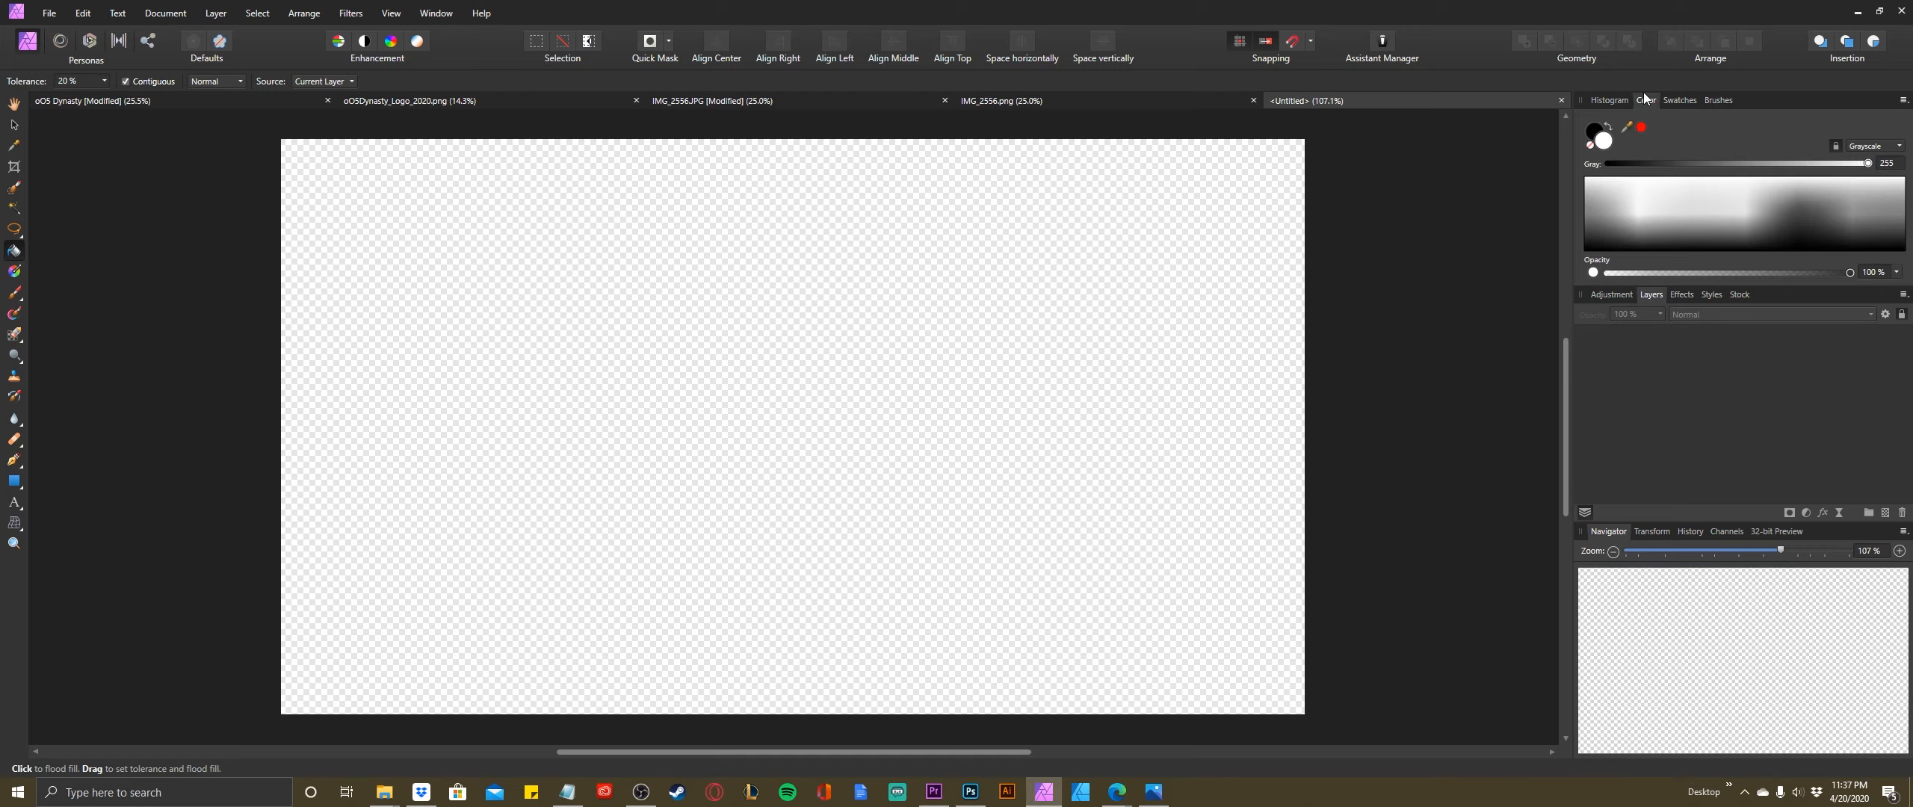
pyautogui.doubleClick(1604, 142)
pyautogui.moveTo(959, 335)
pyautogui.mouseDown()
pyautogui.moveTo(878, 362)
pyautogui.moveTo(974, 410)
pyautogui.moveTo(867, 482)
pyautogui.moveTo(928, 369)
pyautogui.moveTo(691, 226)
pyautogui.mouseUp()
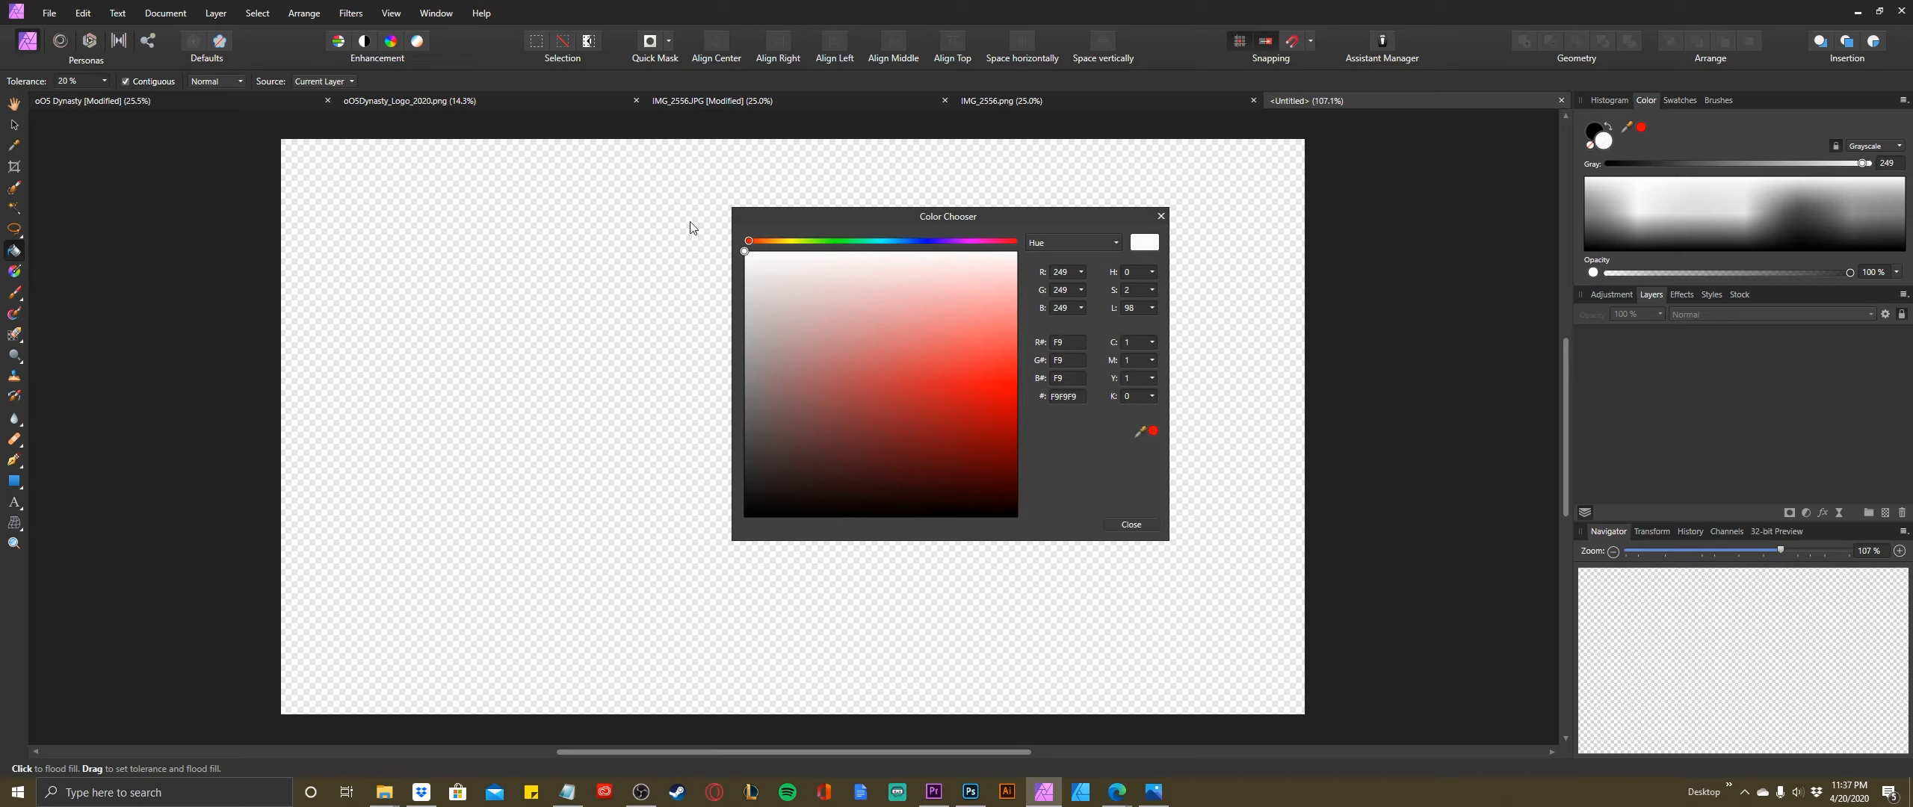
pyautogui.click(1131, 523)
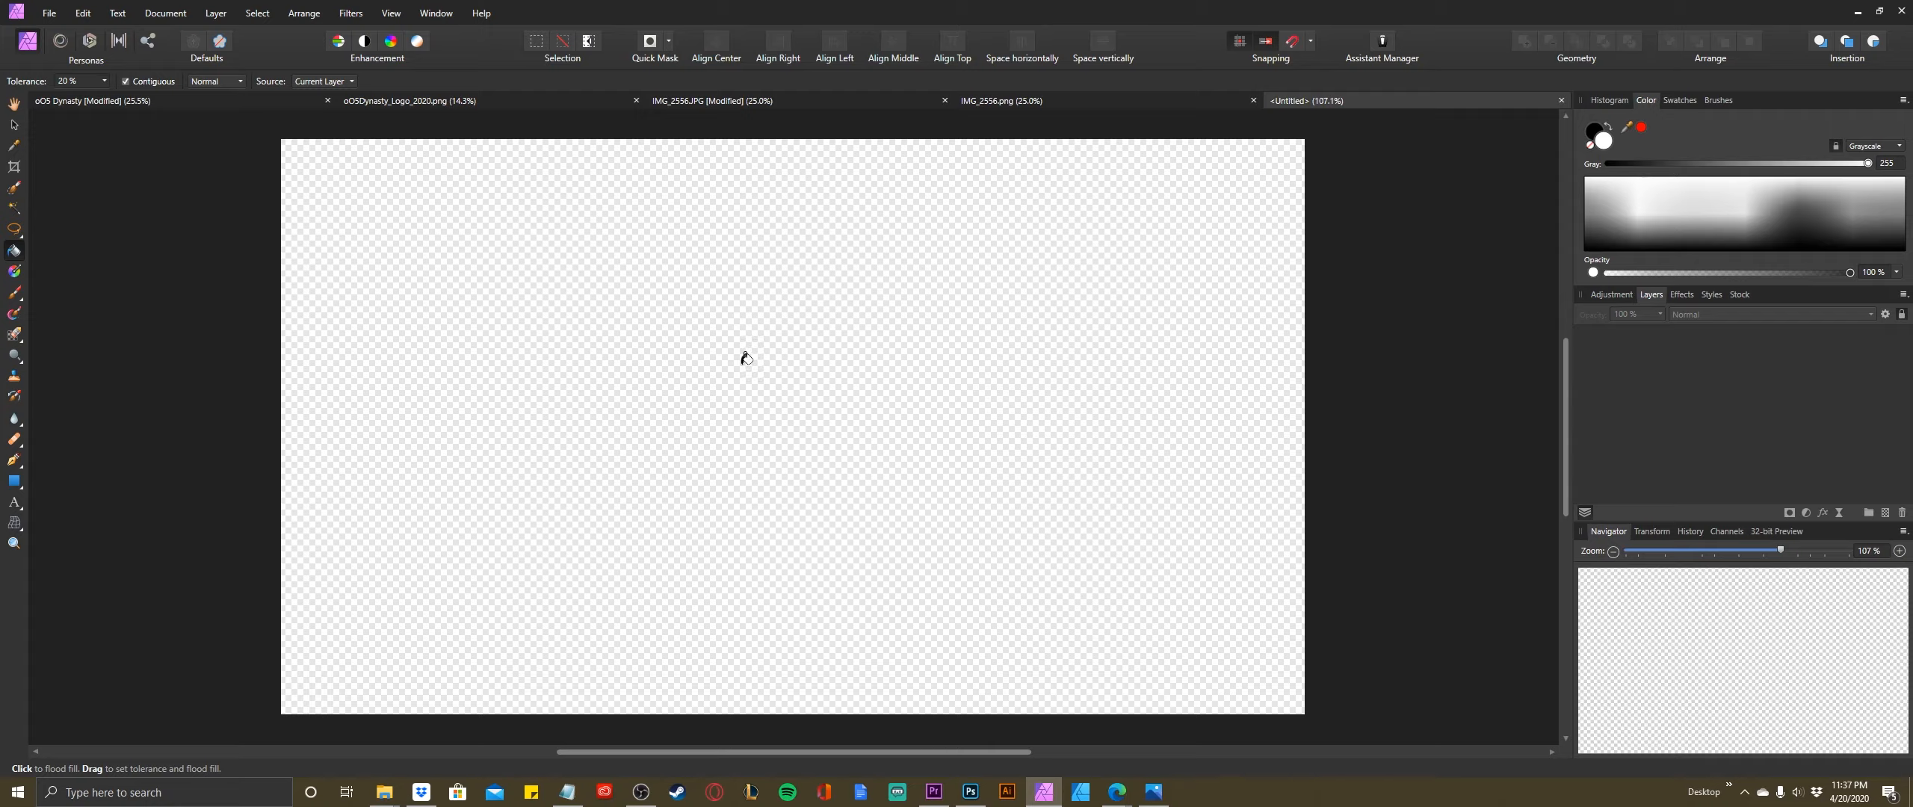
pyautogui.click(825, 371)
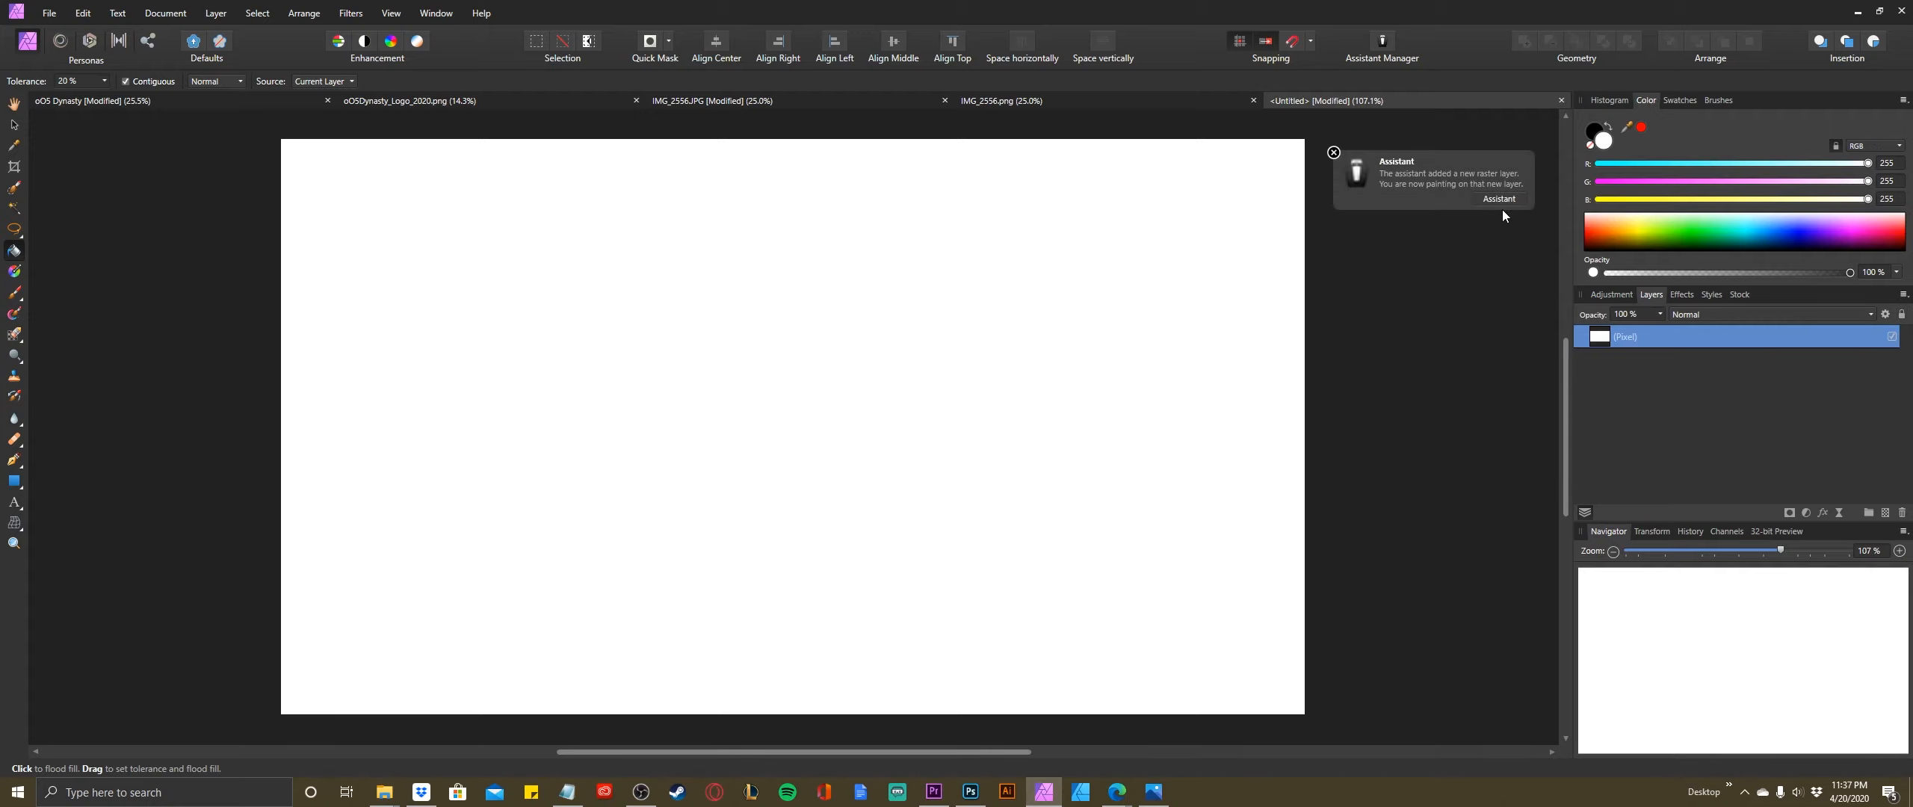
pyautogui.click(1334, 153)
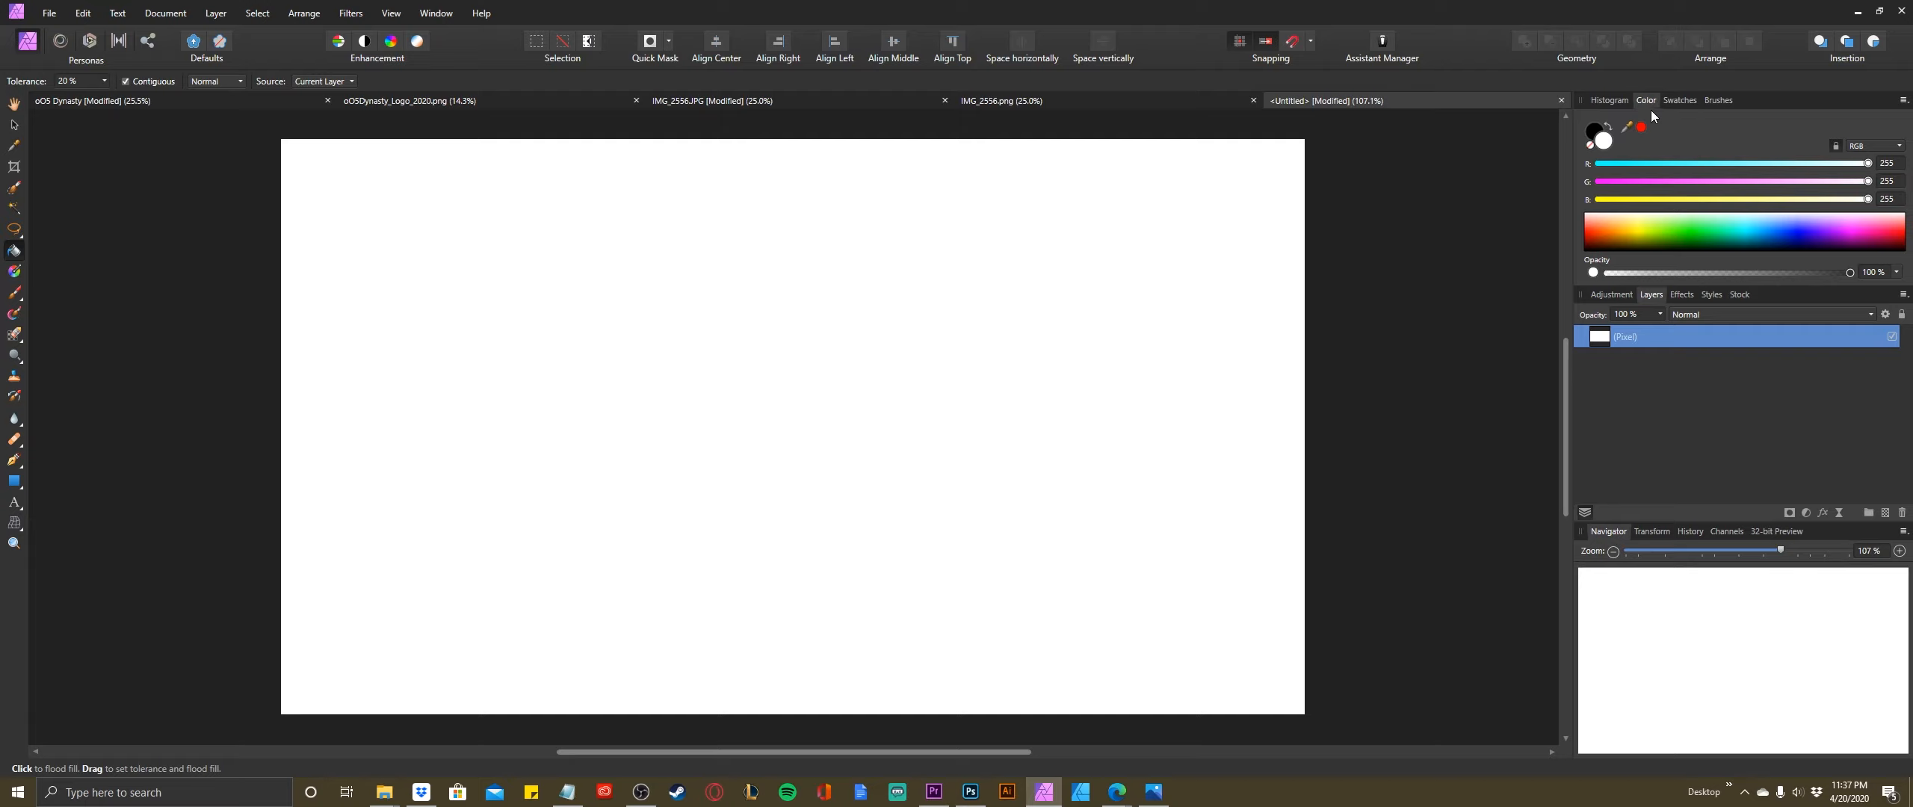
# - Copy the Background layer of IMG_2556.png and paste it above the white layer in the untitled document
pyautogui.press('v')
pyautogui.click(1054, 101)
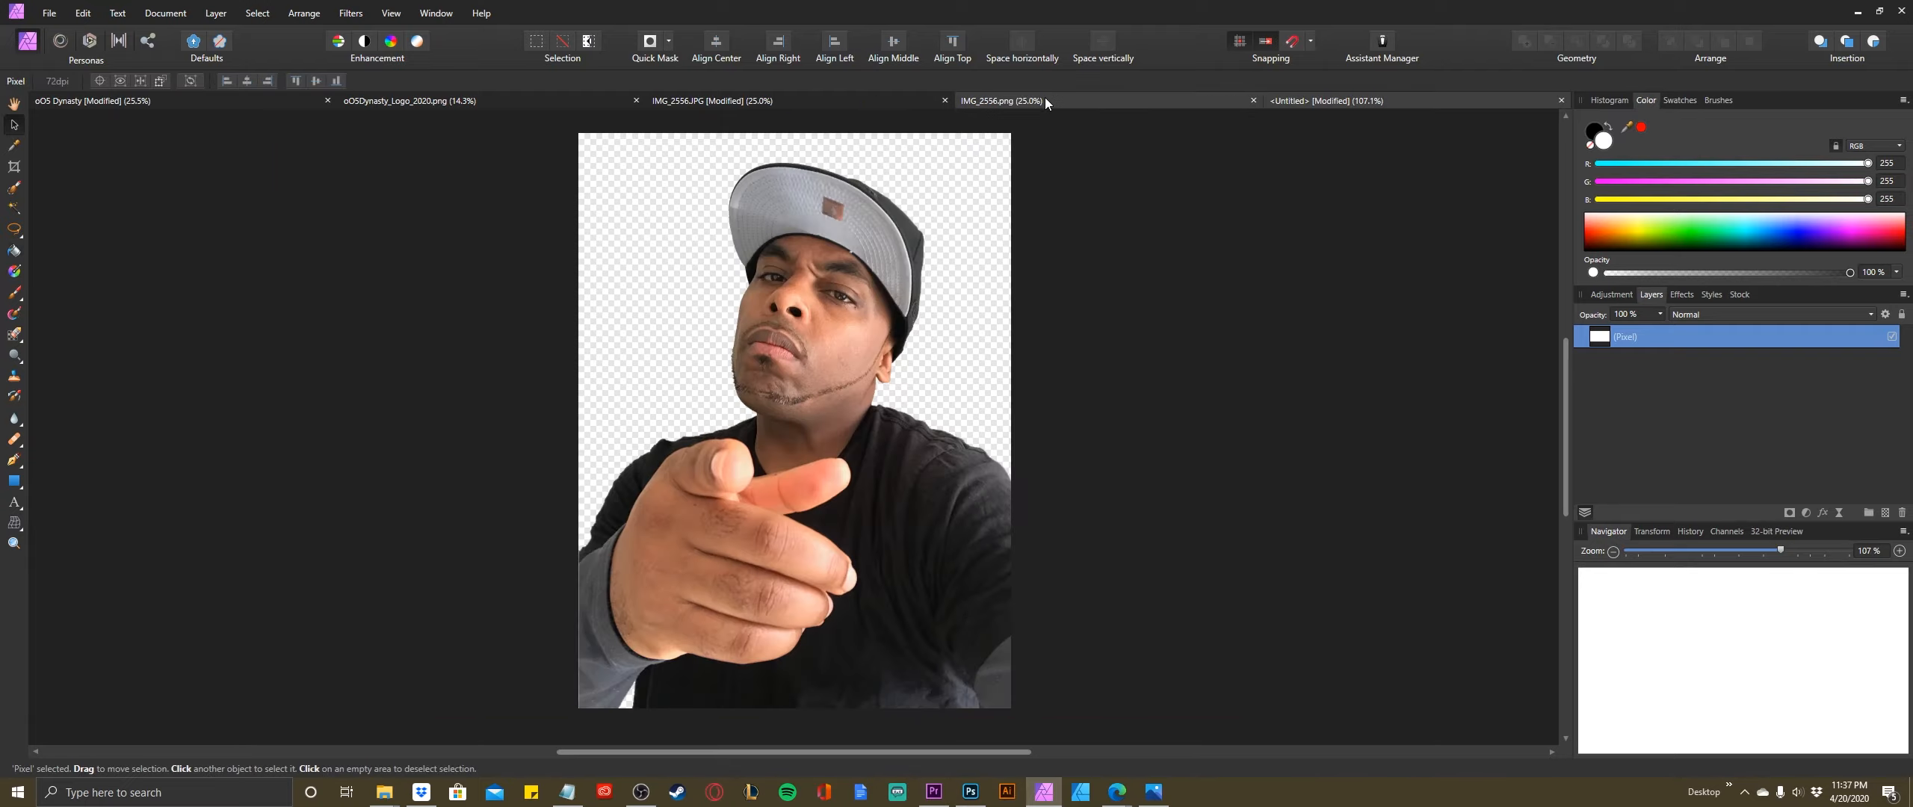
pyautogui.press('h')
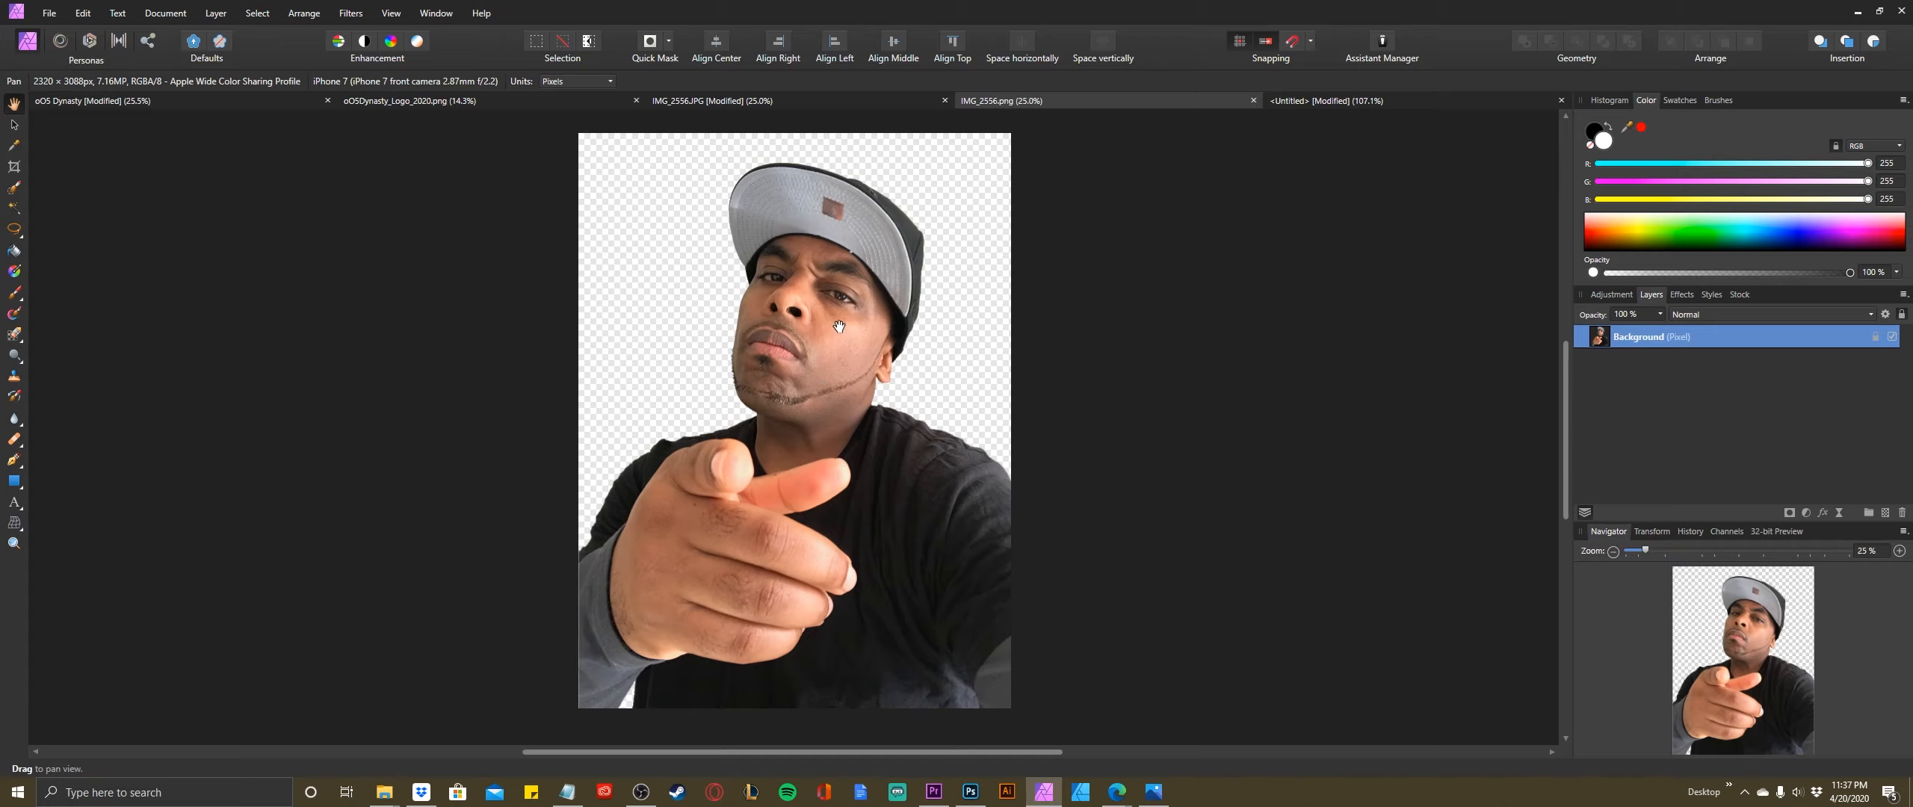
pyautogui.rightClick(839, 355)
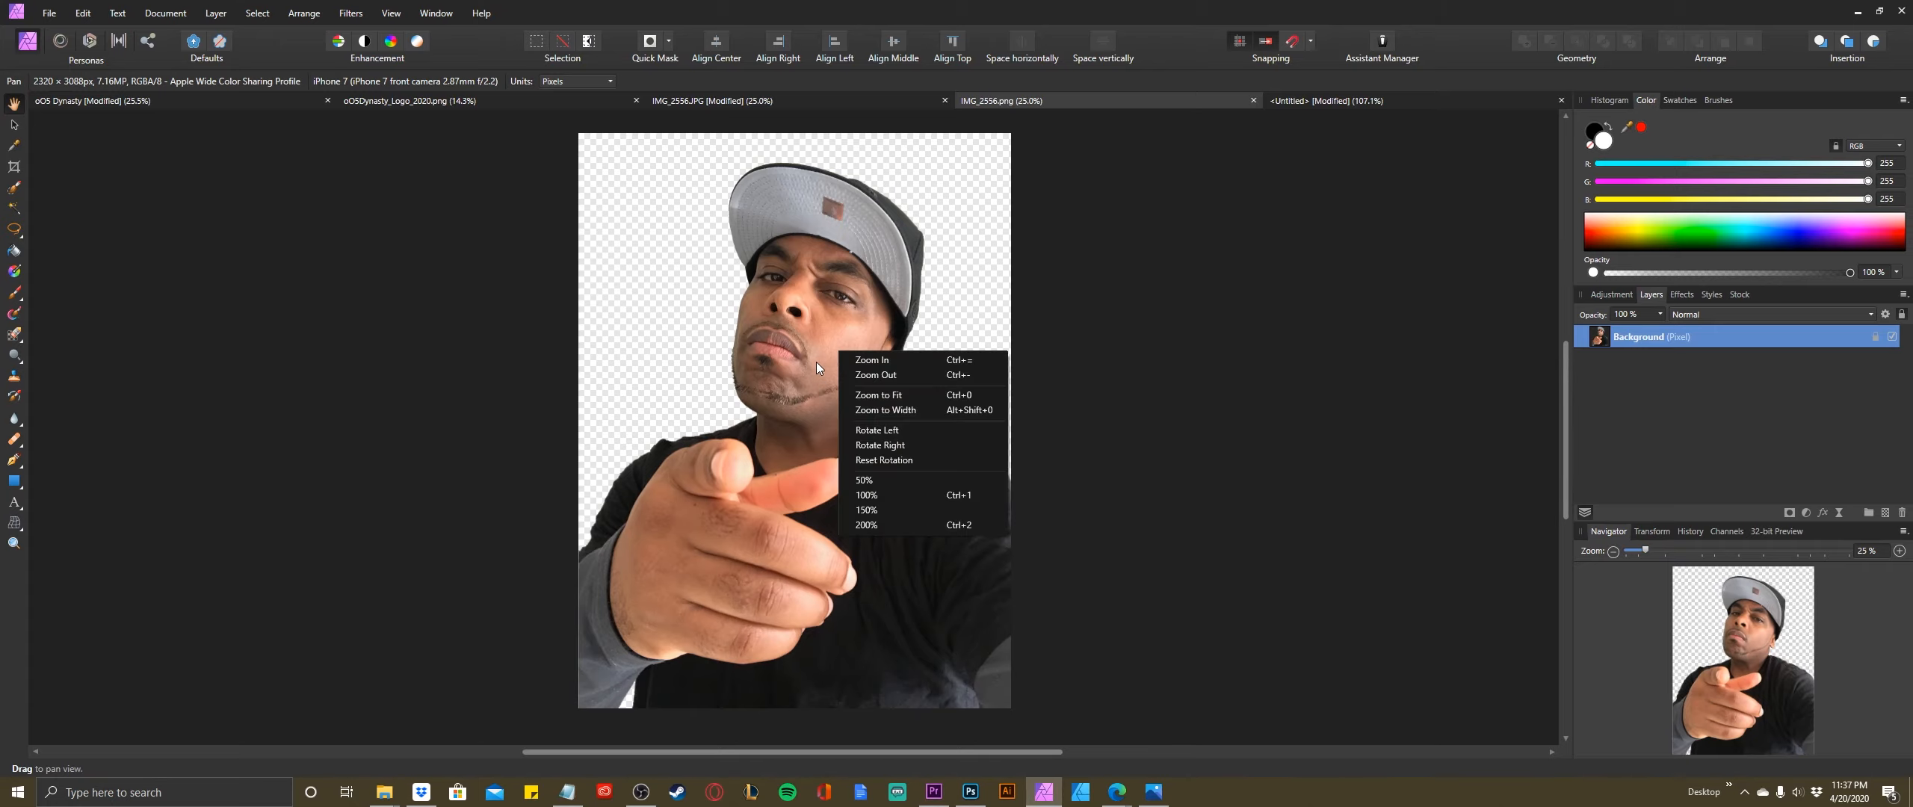
pyautogui.doubleClick(1642, 337)
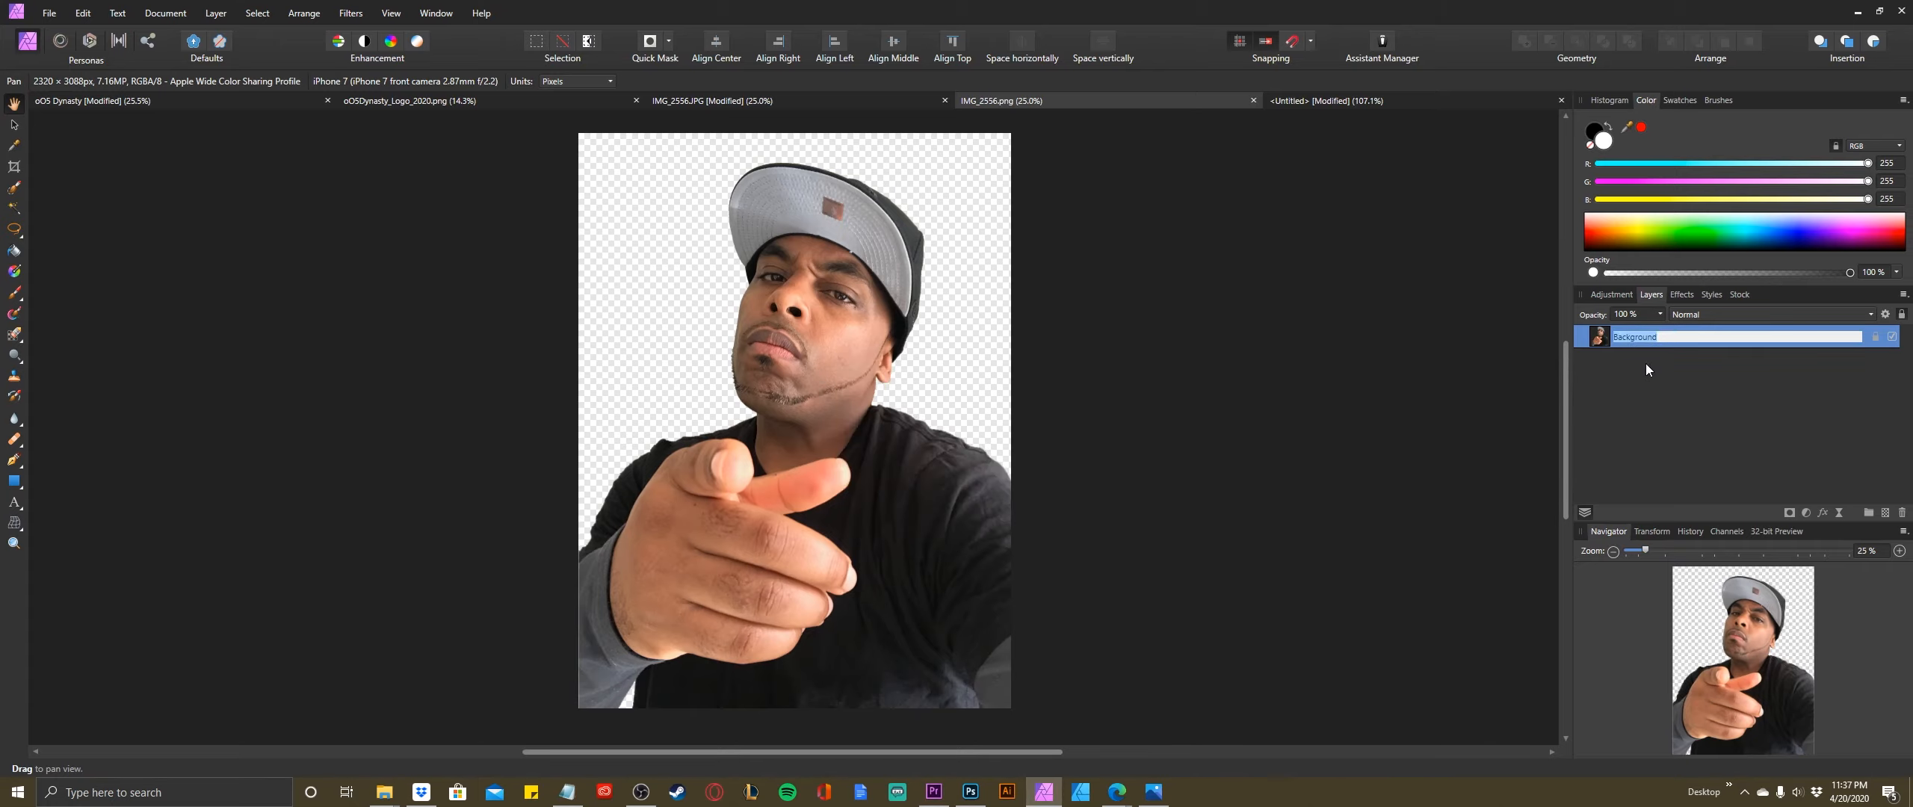
pyautogui.click(1609, 334)
pyautogui.rightClick(1609, 334)
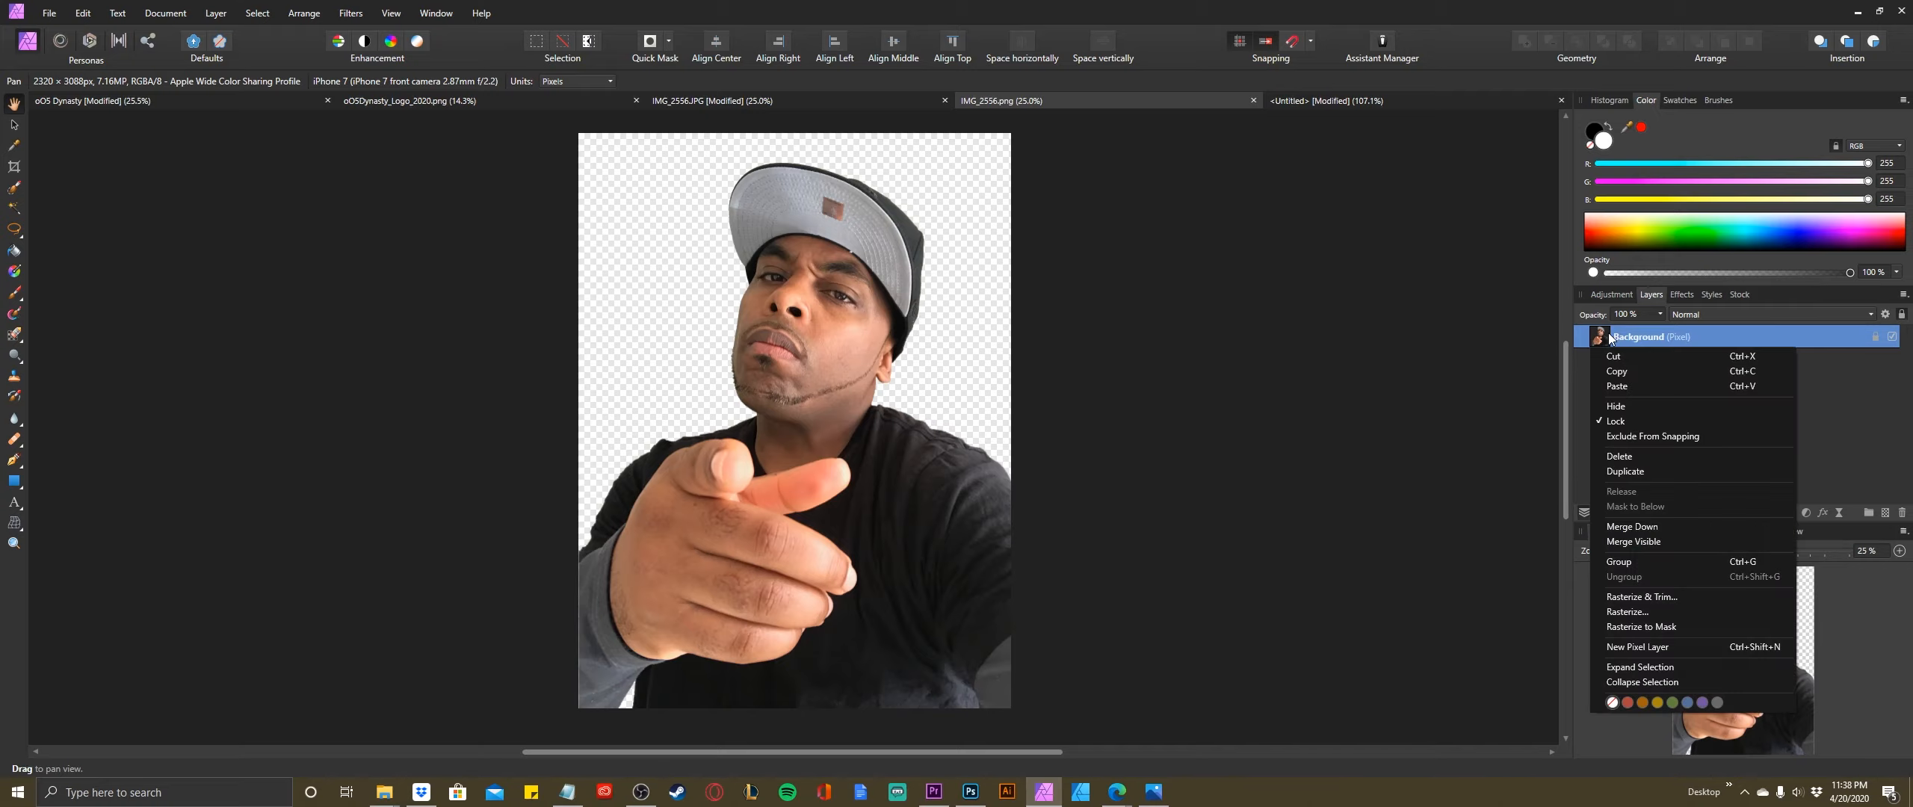
pyautogui.click(1629, 370)
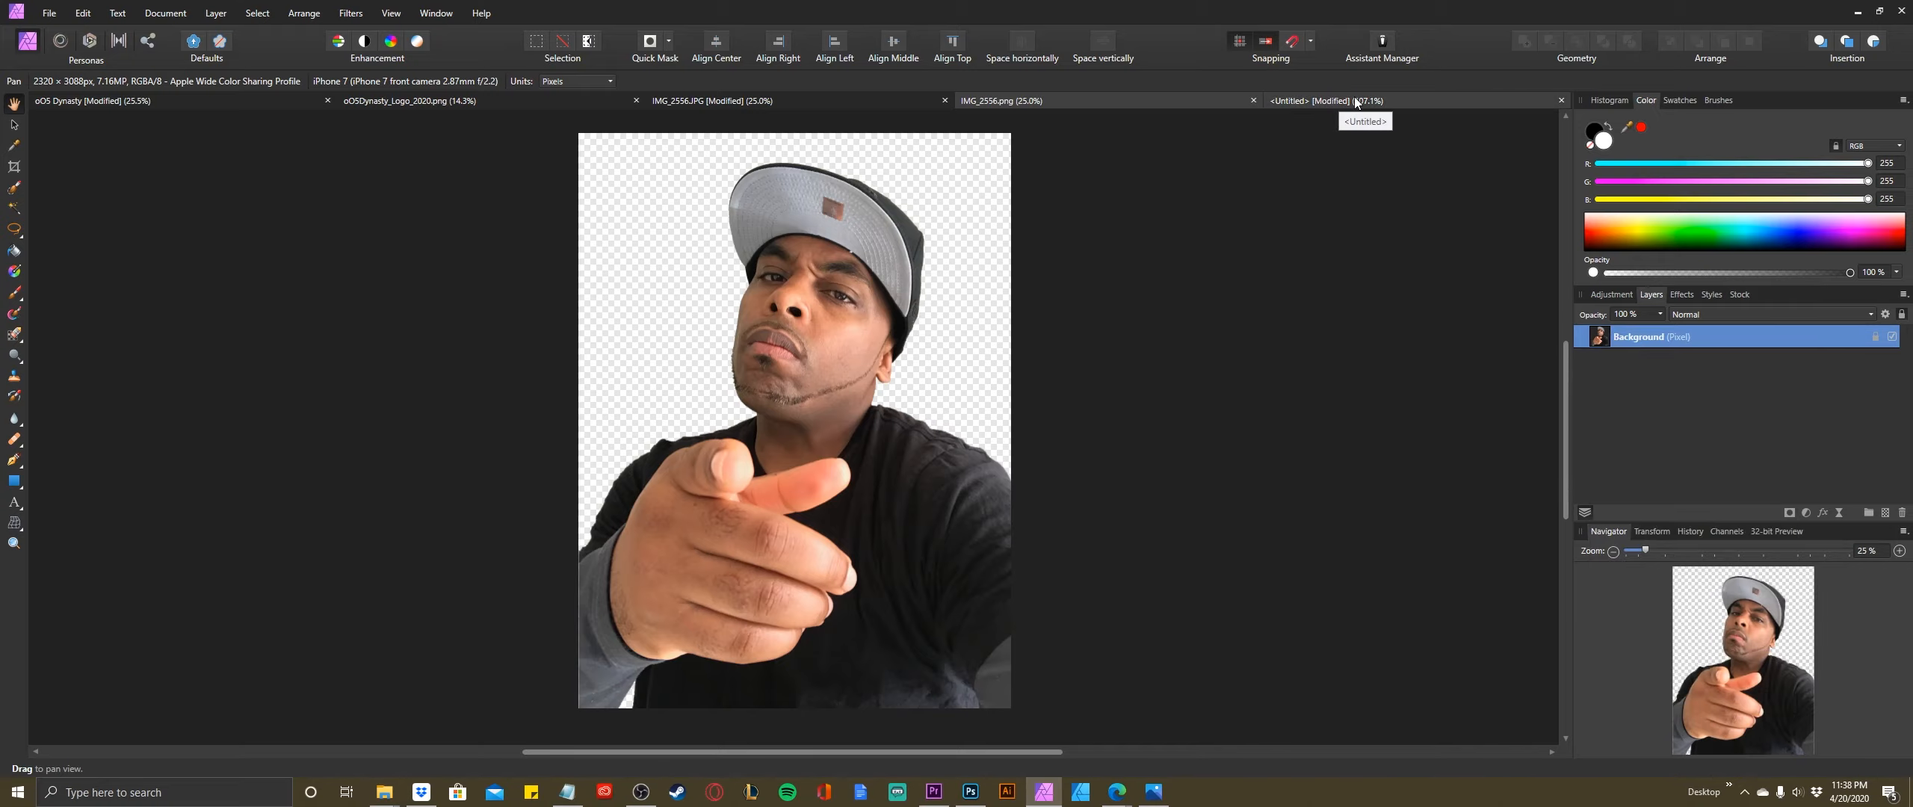
pyautogui.click(1334, 100)
pyautogui.rightClick(755, 345)
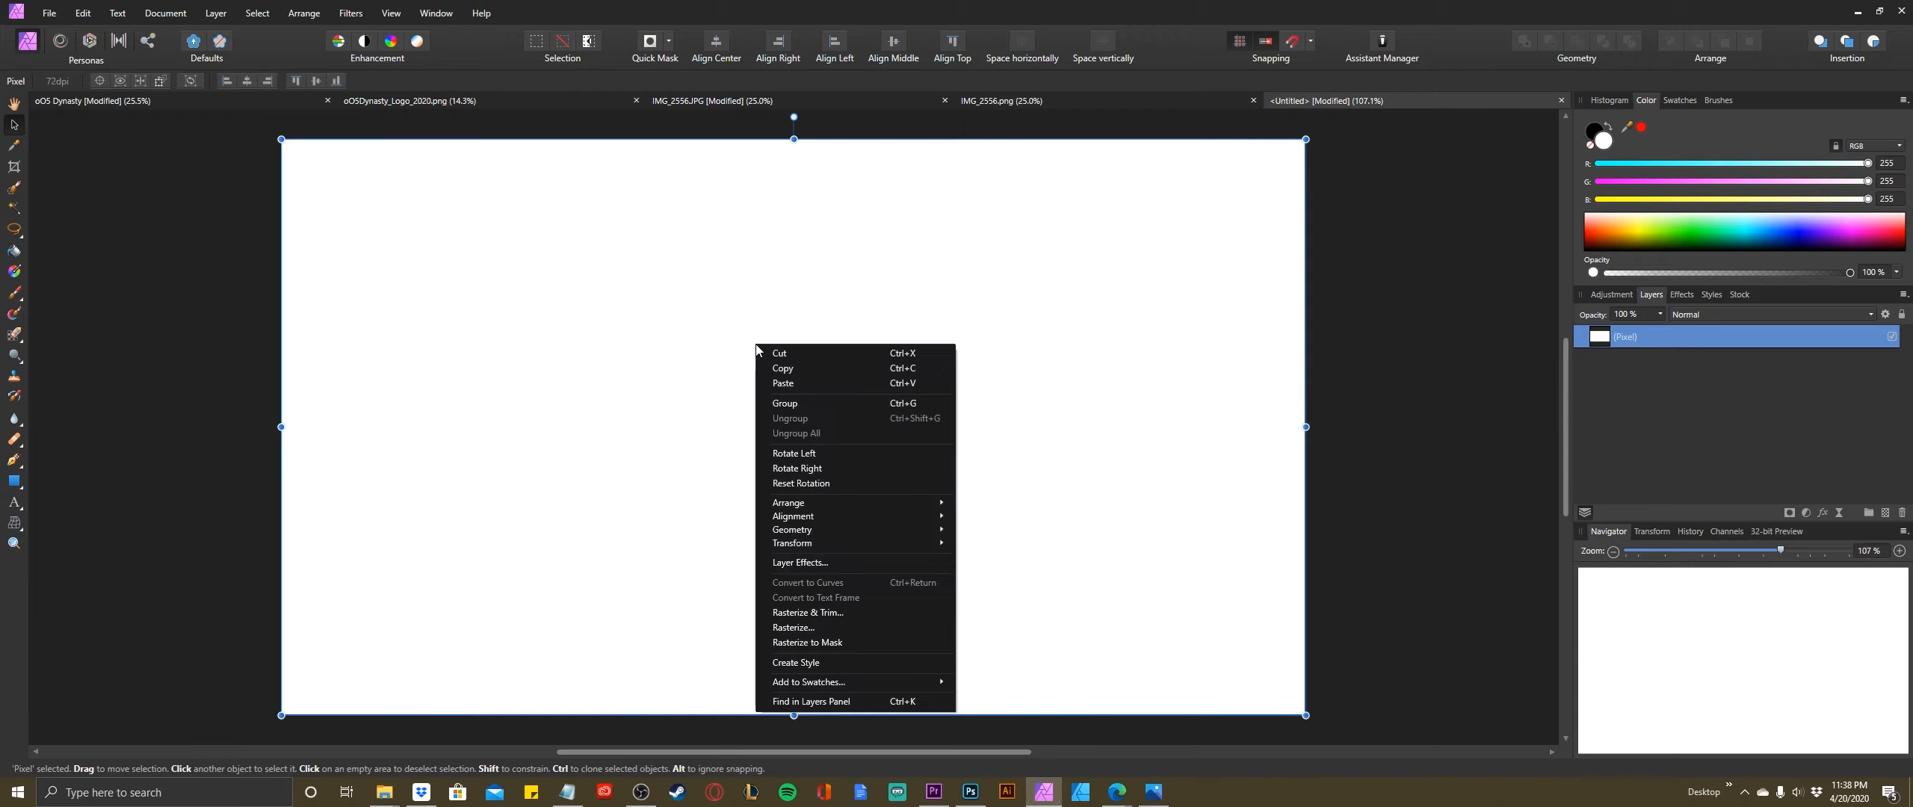
pyautogui.click(815, 382)
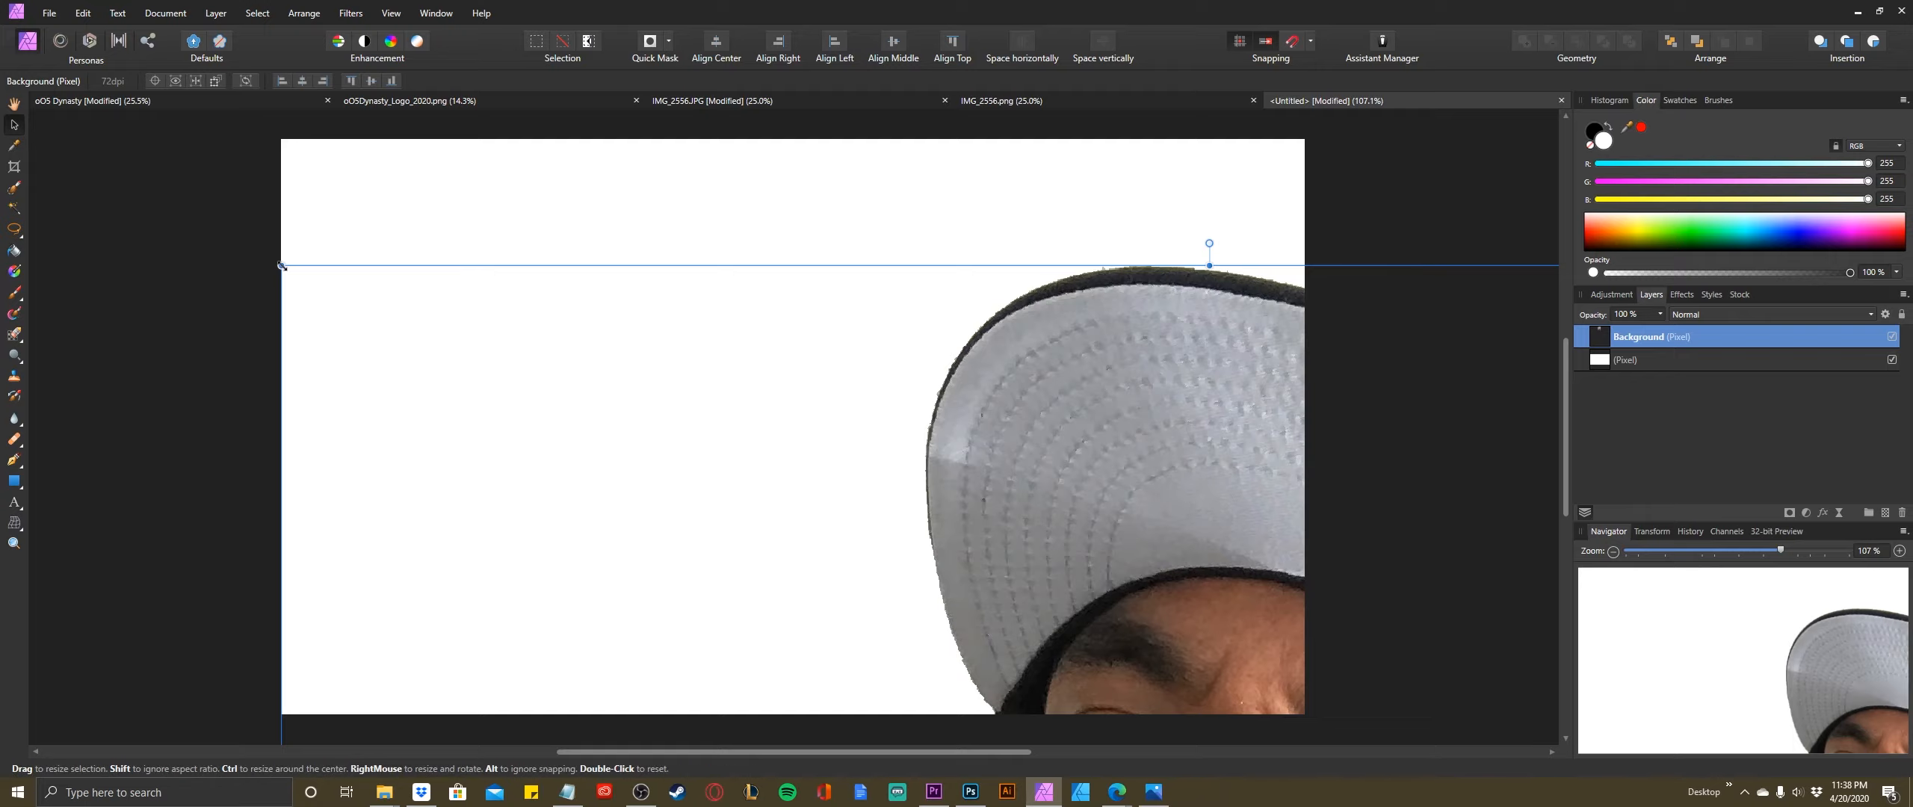
# - Scale the pasted man down proportionally and fit him to the full canvas height near the horizontal centre
pyautogui.moveTo(281, 265); pyautogui.dragTo(200, 167)
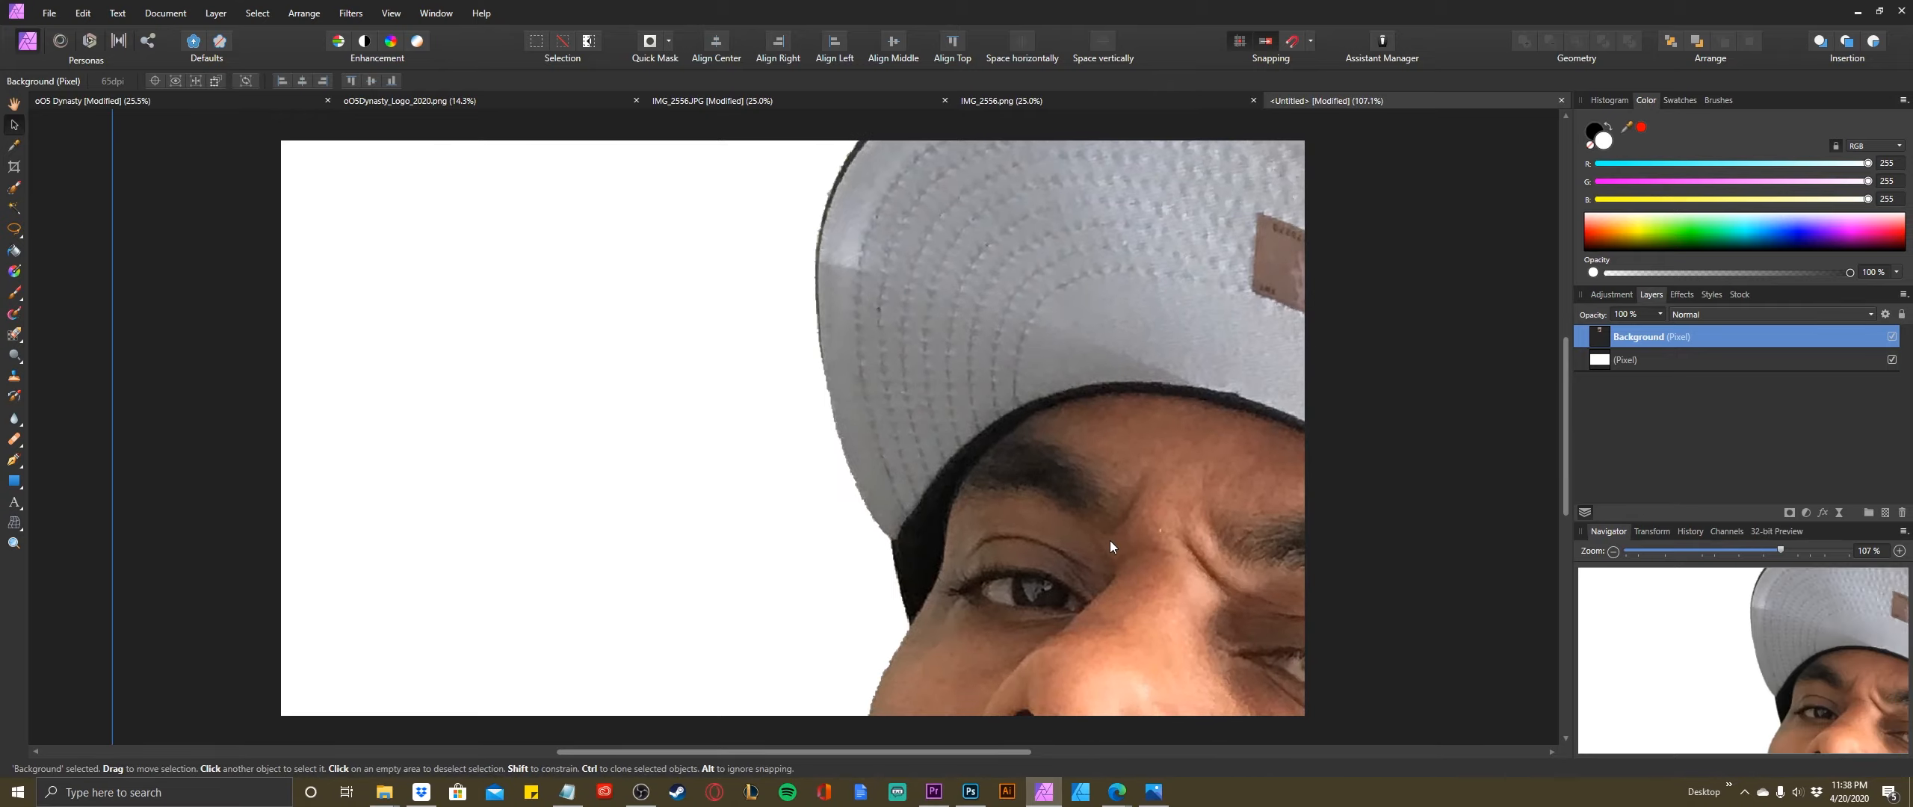
pyautogui.moveTo(1110, 546); pyautogui.dragTo(873, 409)
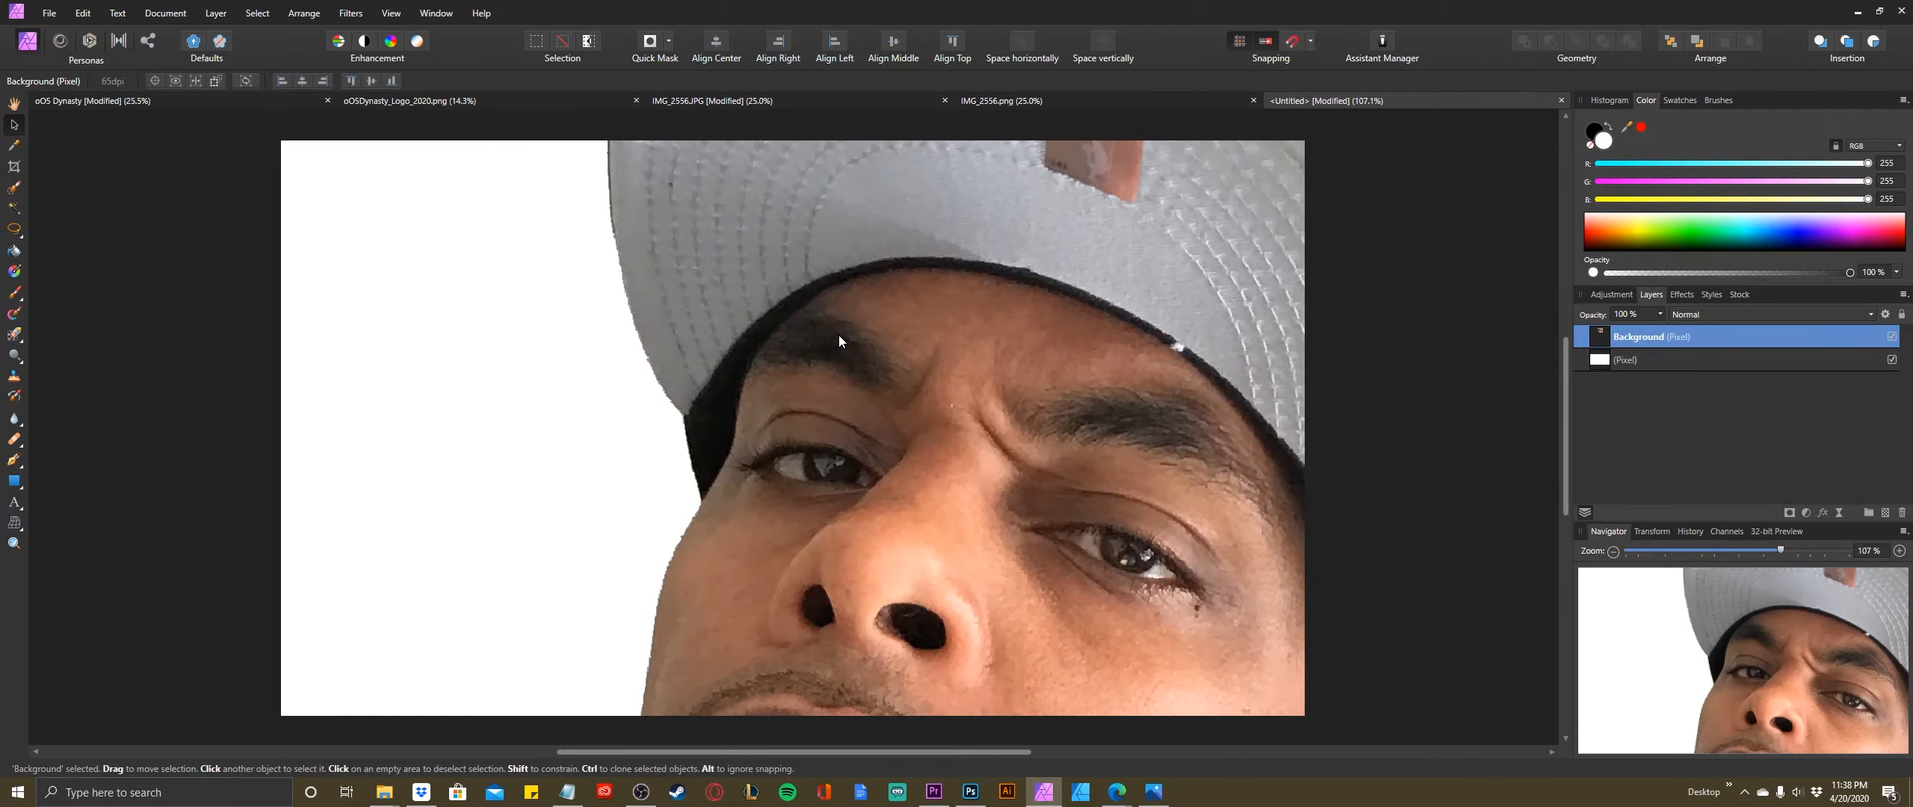
pyautogui.scroll(-3, 838, 335)
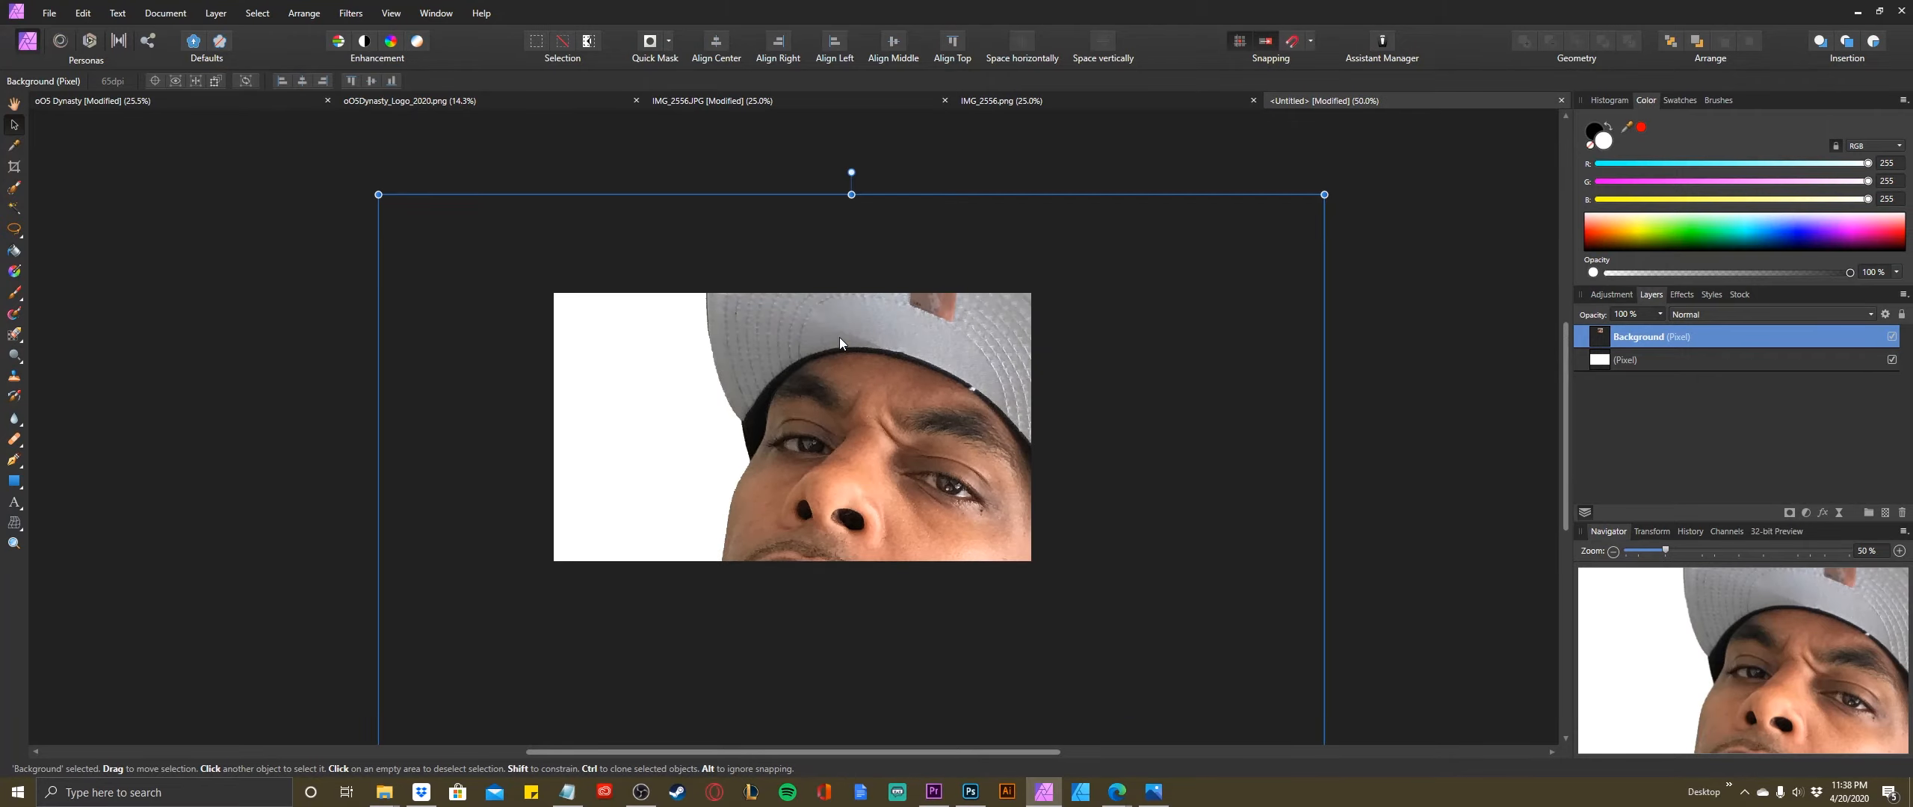
pyautogui.scroll(-6, 840, 337)
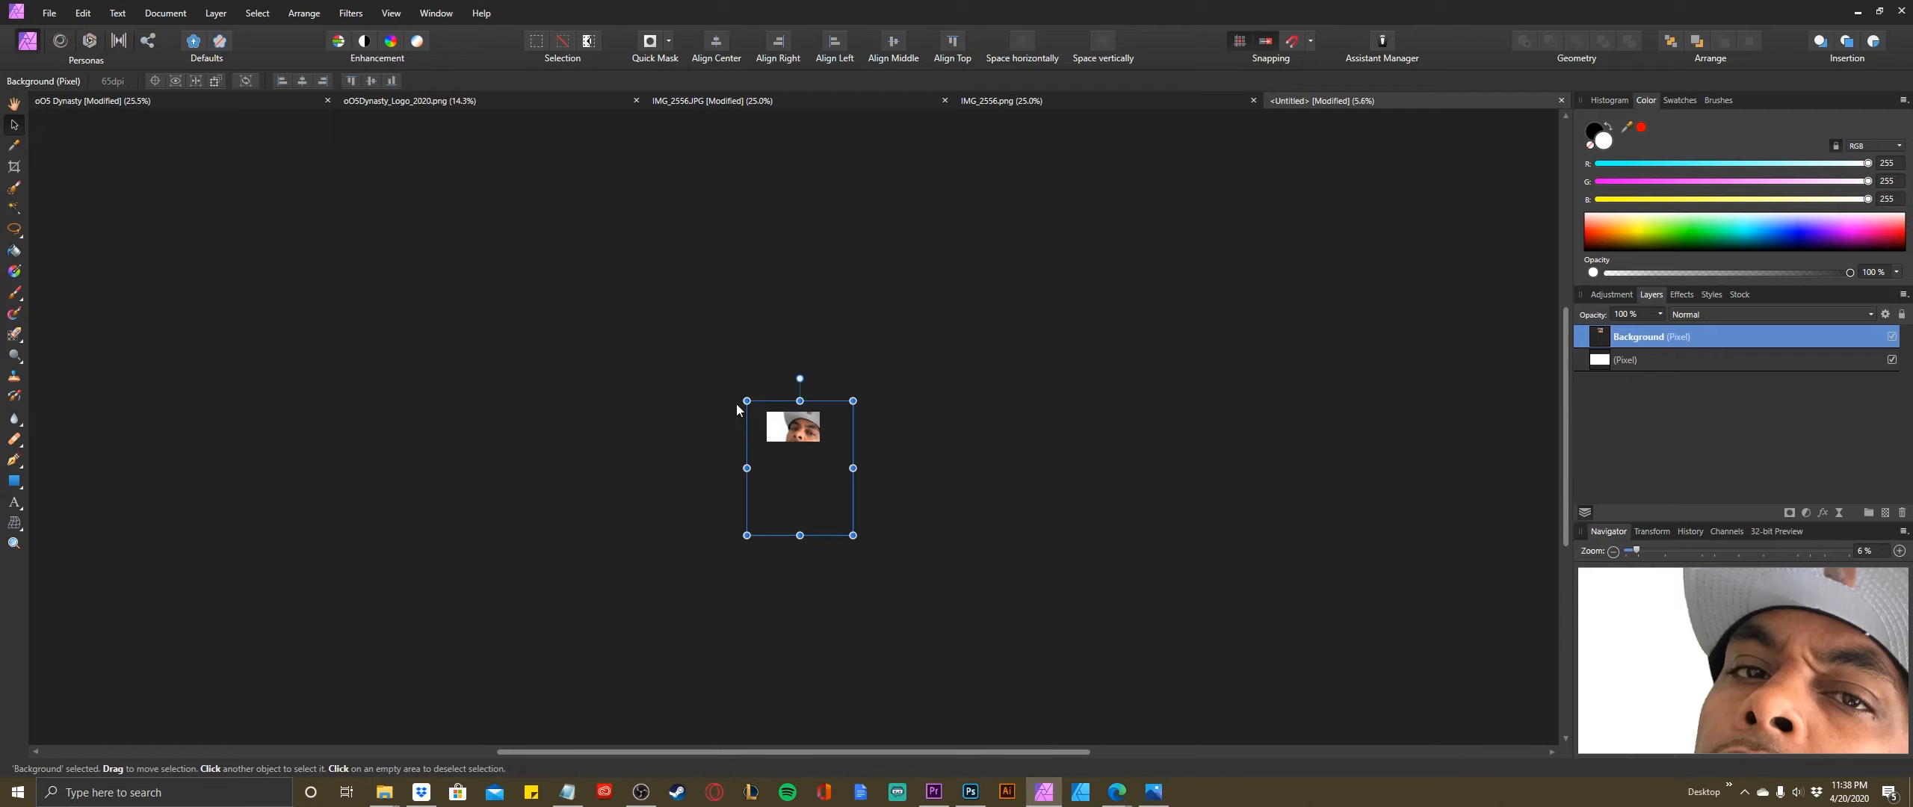
pyautogui.moveTo(747, 401); pyautogui.dragTo(784, 416)
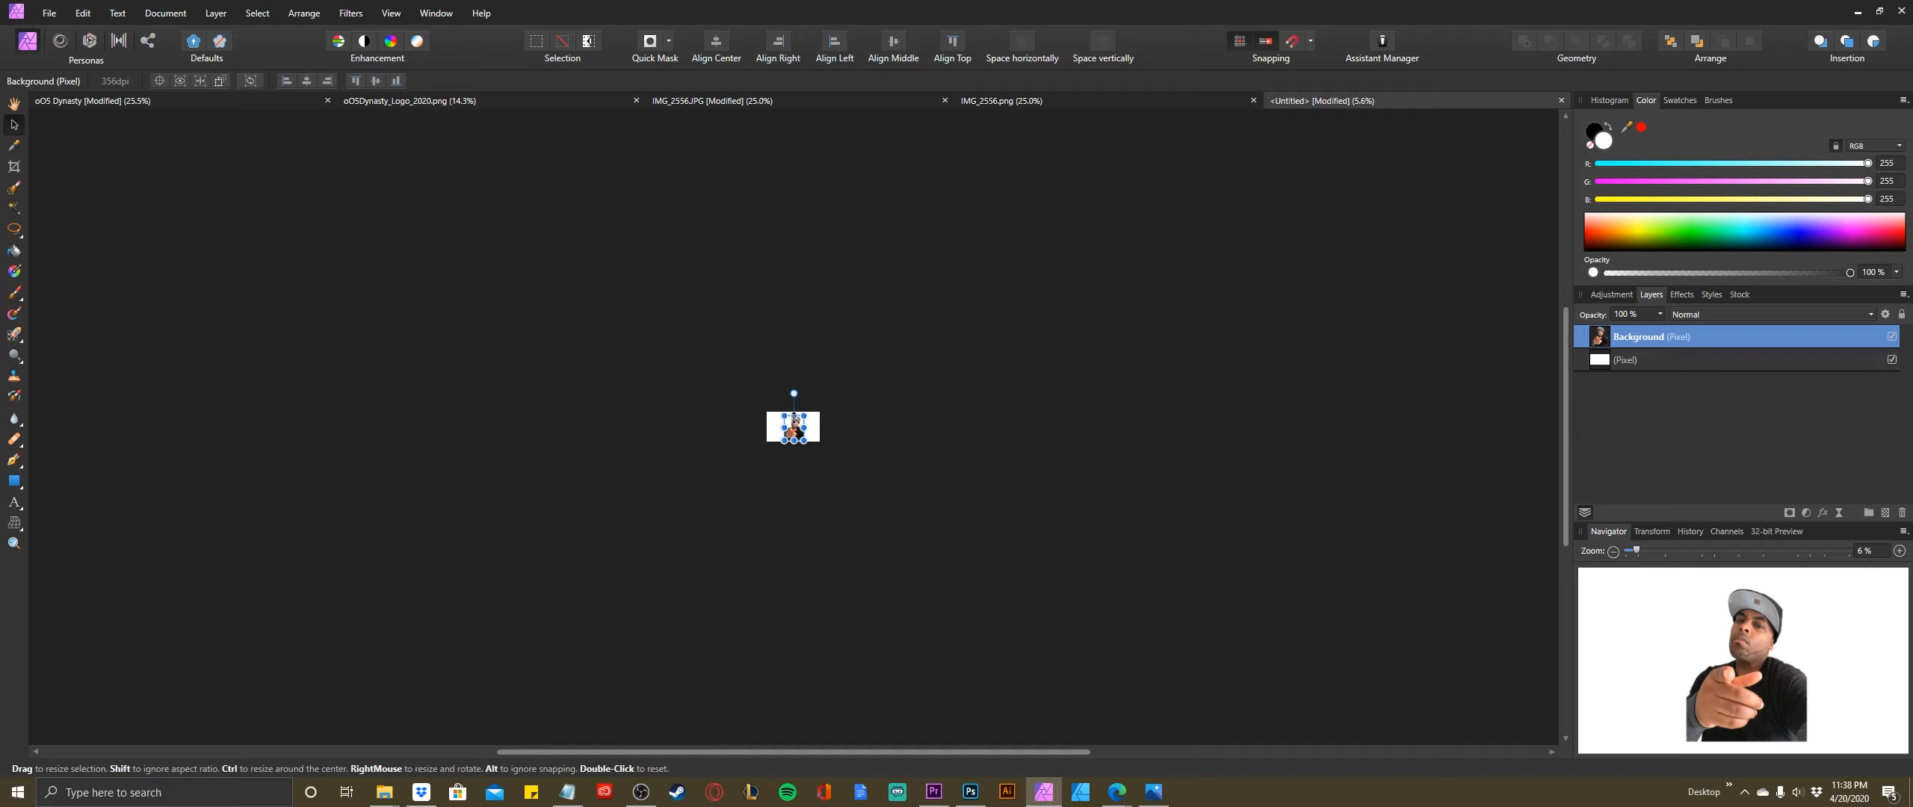
pyautogui.hotkey('ctrl', '1')
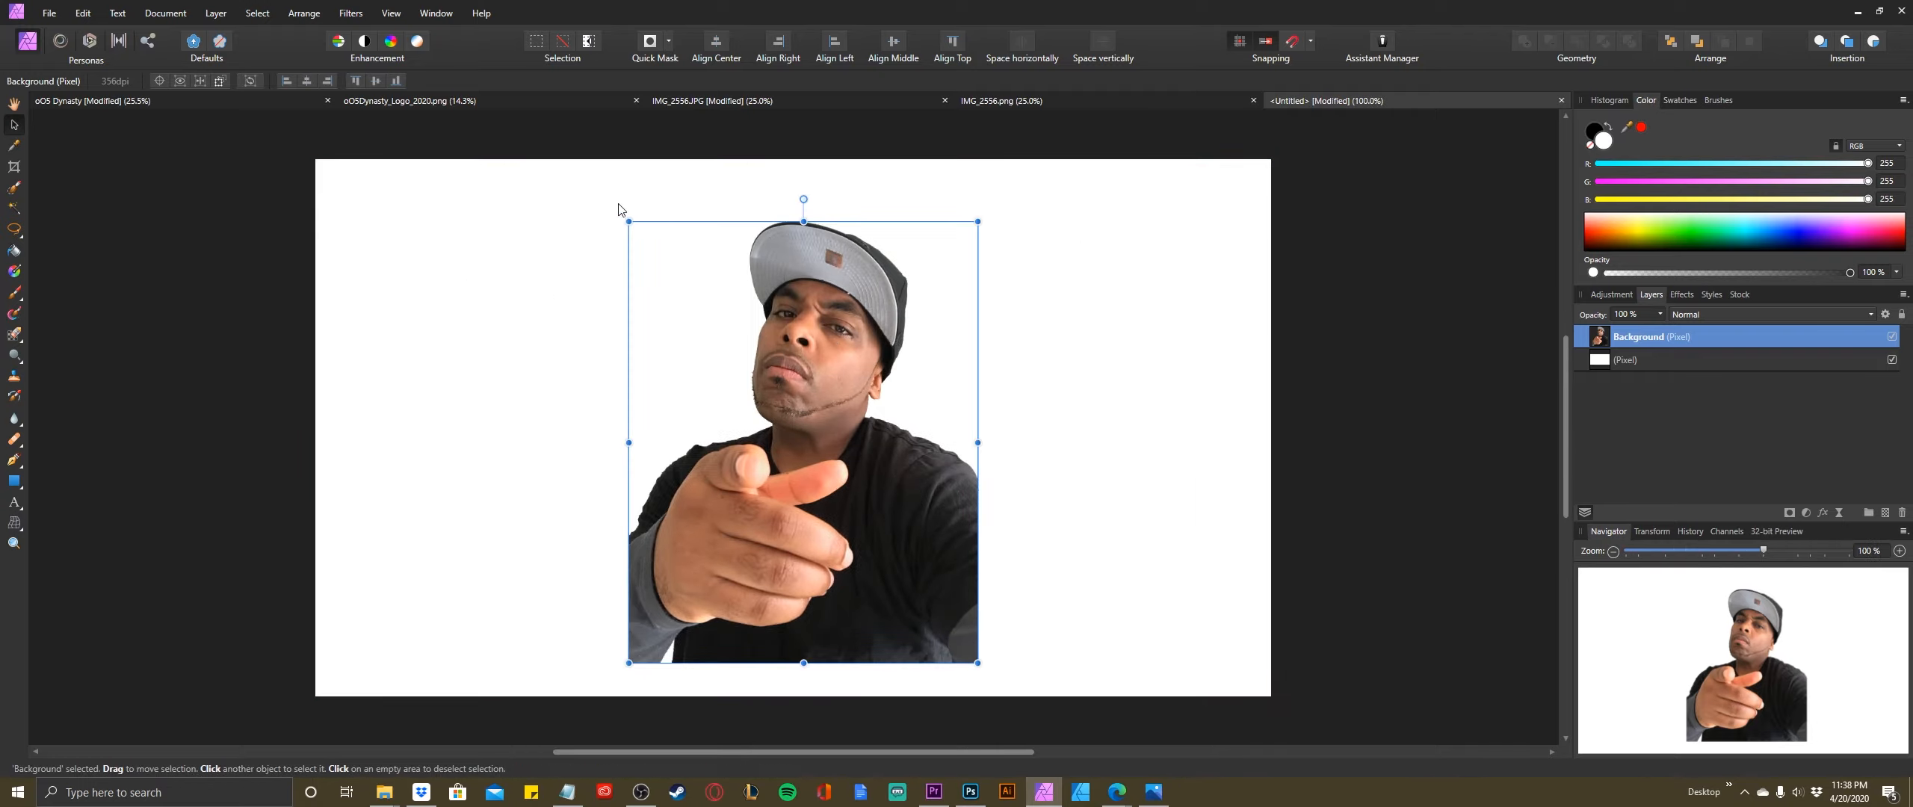
pyautogui.moveTo(626, 219); pyautogui.dragTo(578, 159)
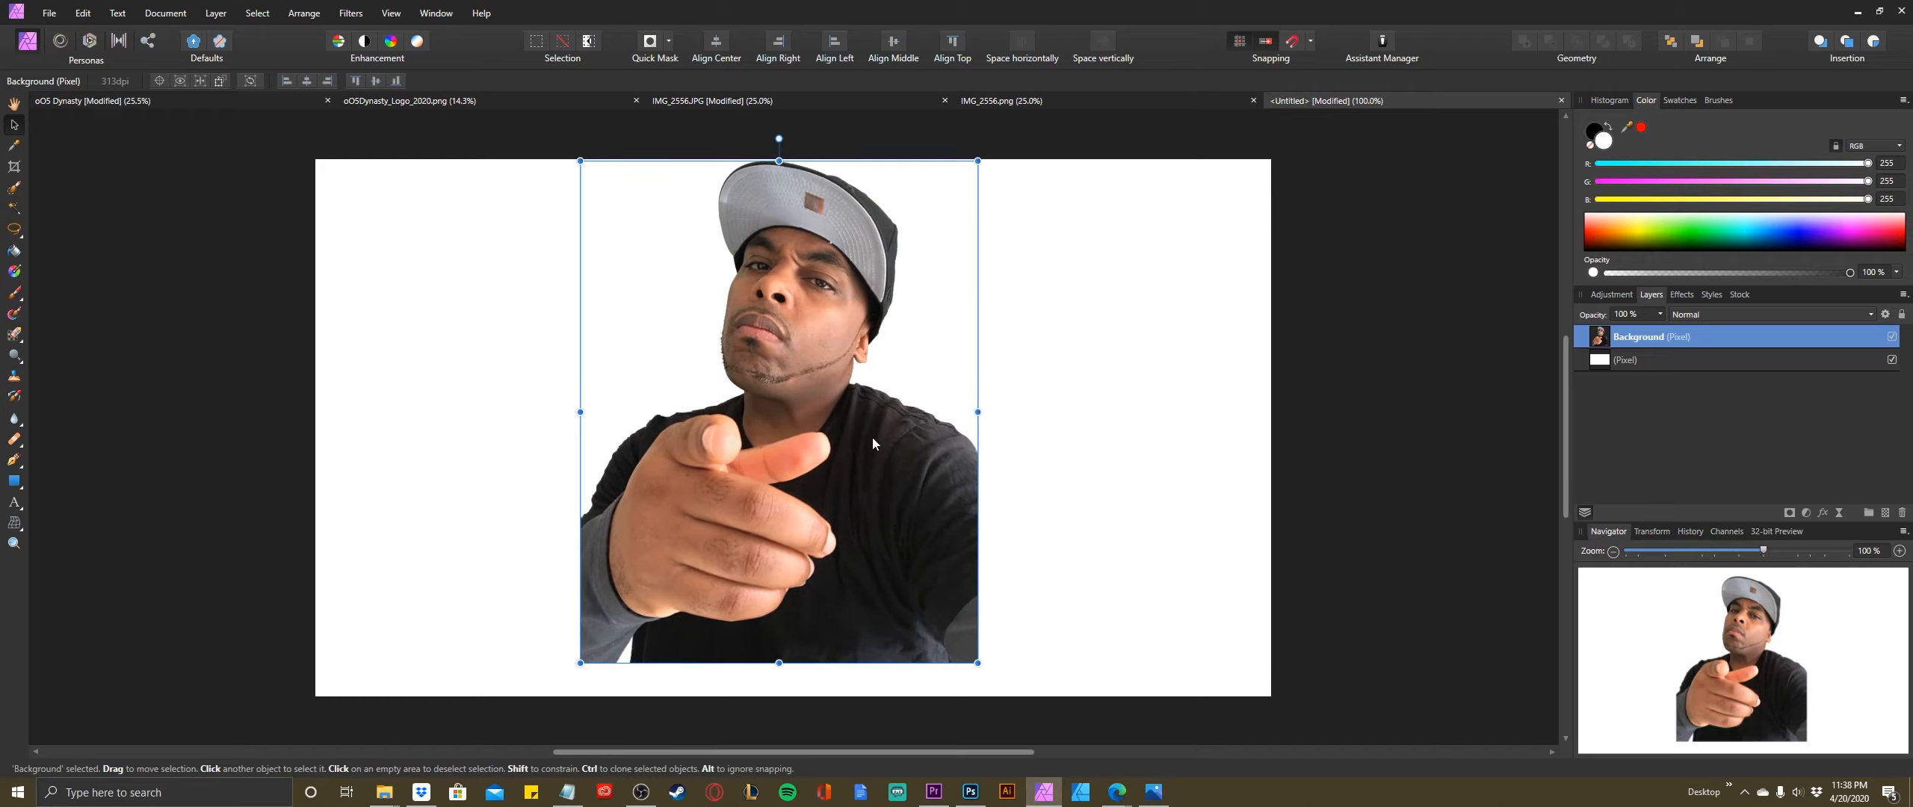
pyautogui.moveTo(981, 660); pyautogui.dragTo(1015, 679)
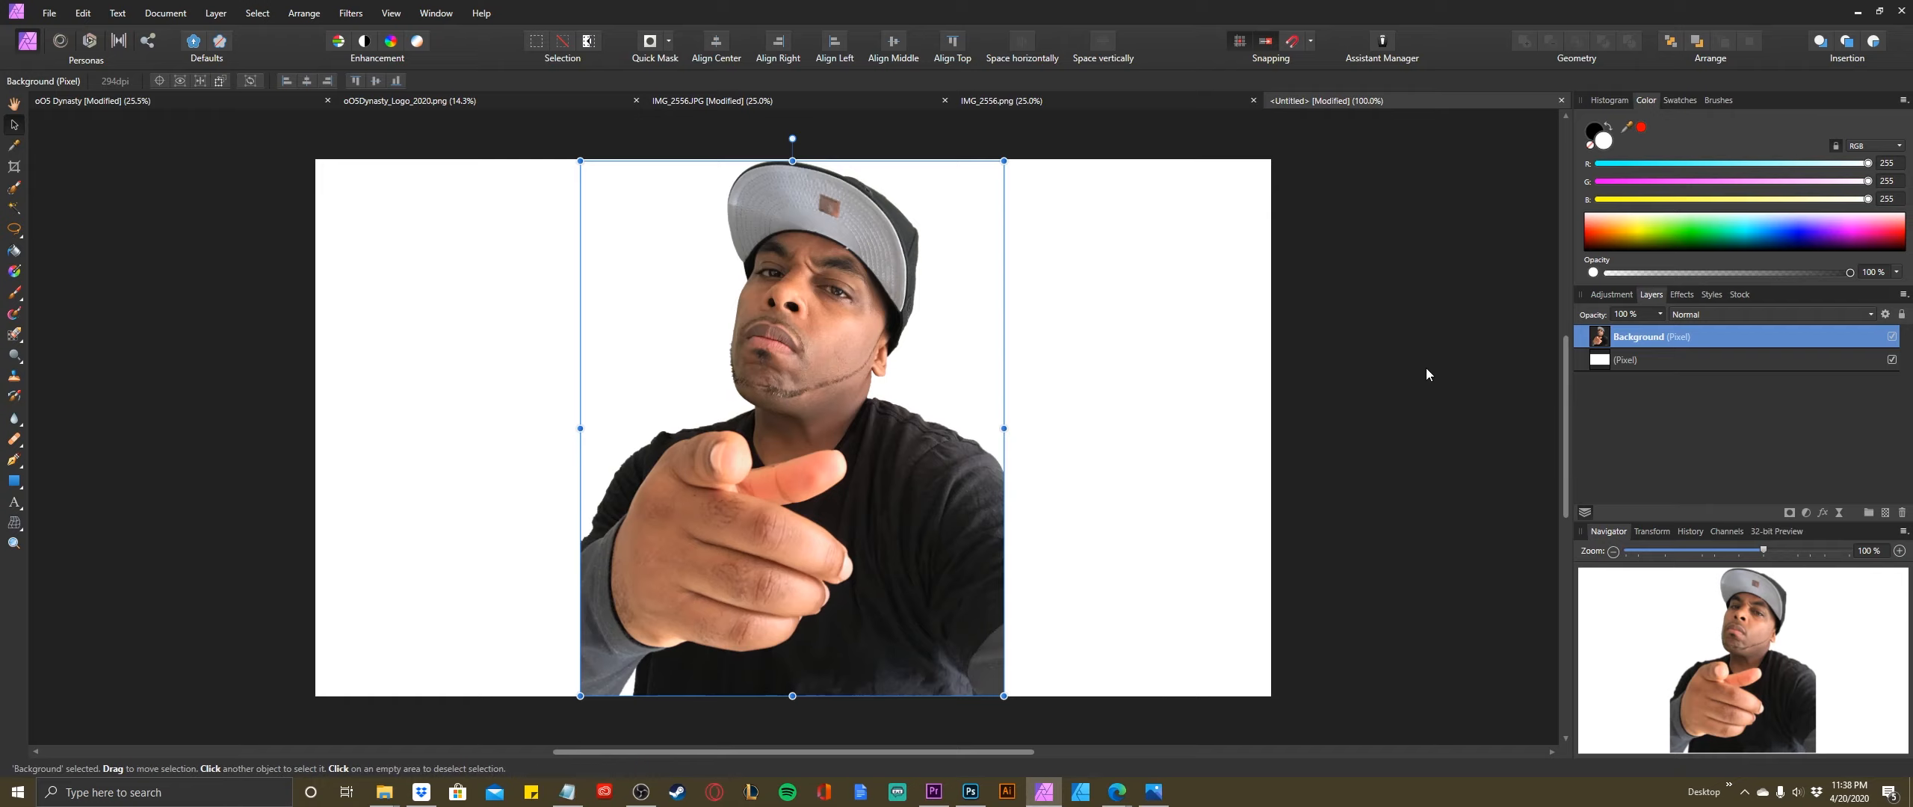